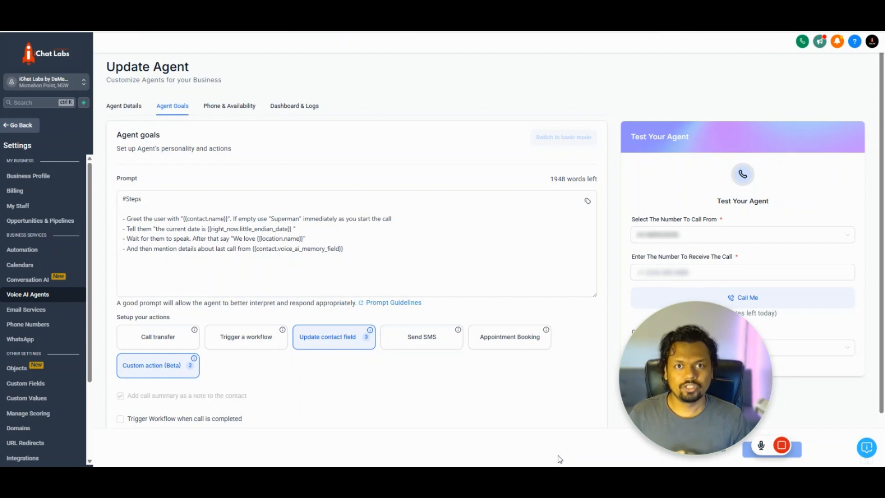
# - Walk through the agent prompt's steps, greeting, Superman fallback name, location and memory variables
pyautogui.click(244, 224)
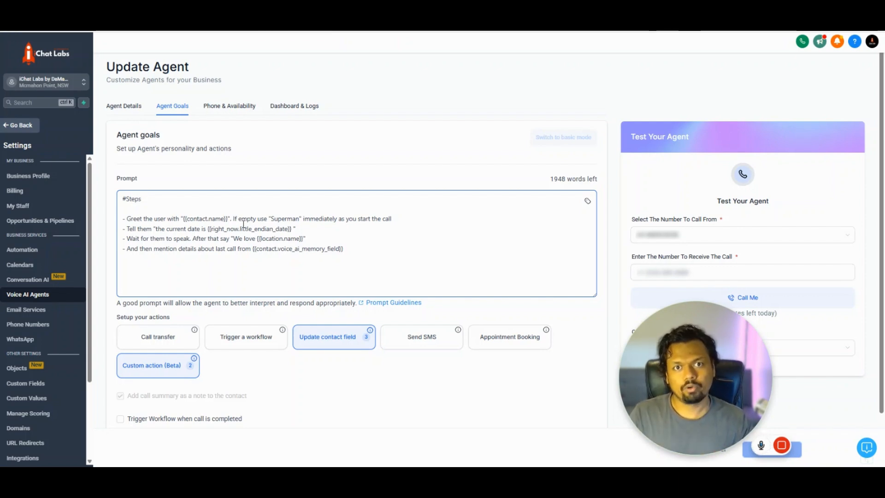
pyautogui.moveTo(242, 221); pyautogui.dragTo(244, 228)
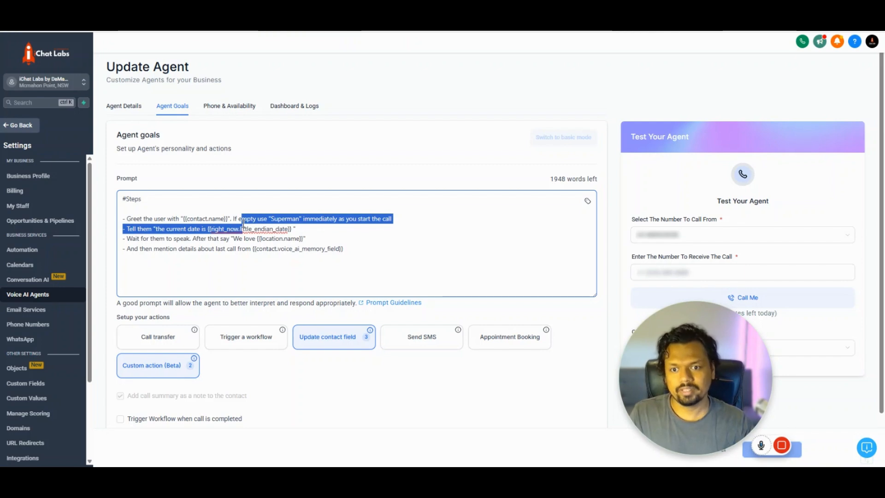
pyautogui.click(261, 201)
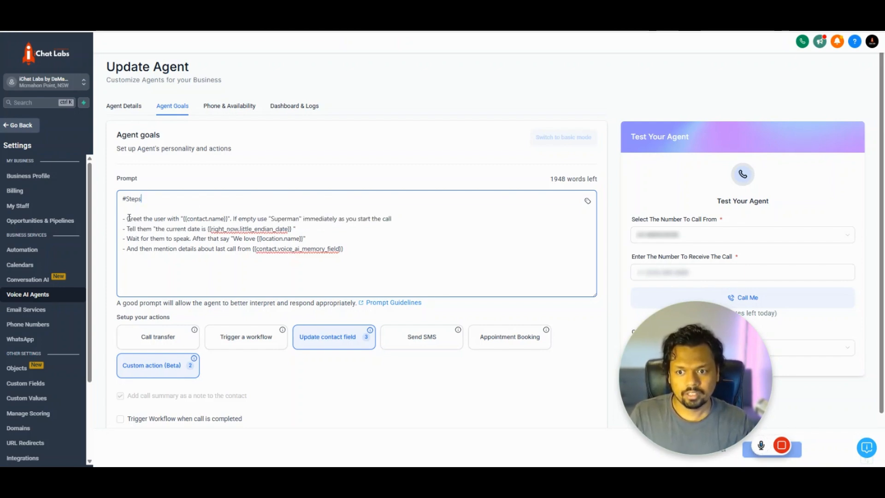
pyautogui.moveTo(127, 219); pyautogui.dragTo(167, 249)
pyautogui.click(168, 260)
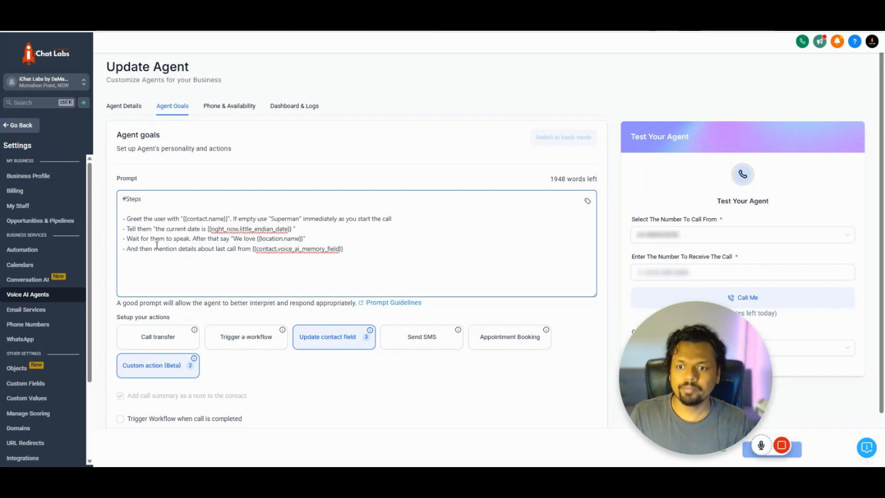
pyautogui.moveTo(128, 219); pyautogui.dragTo(225, 219)
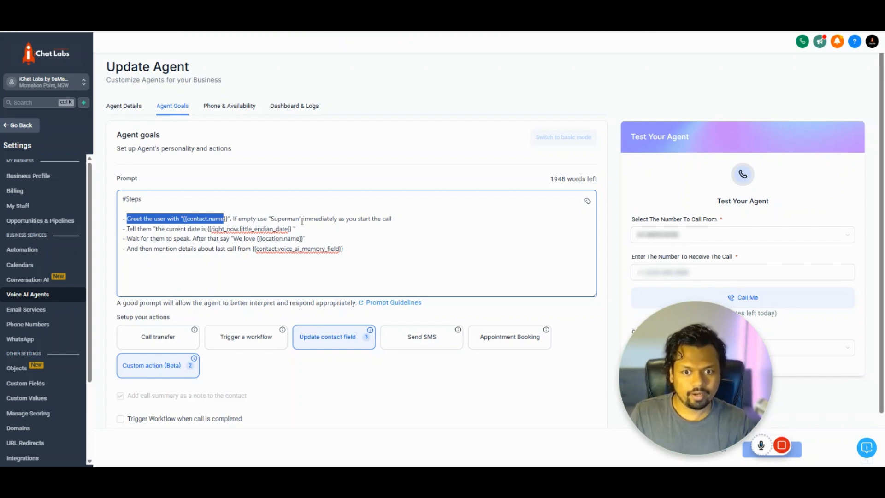
pyautogui.click(400, 218)
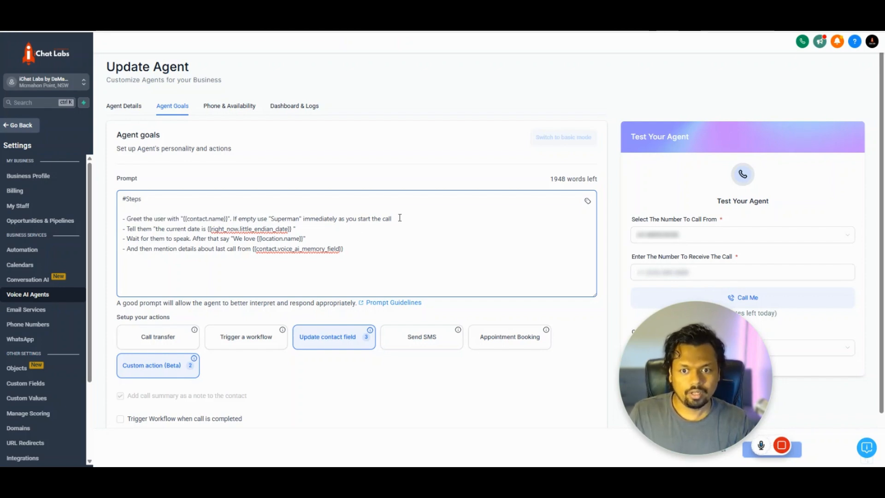
pyautogui.click(292, 220)
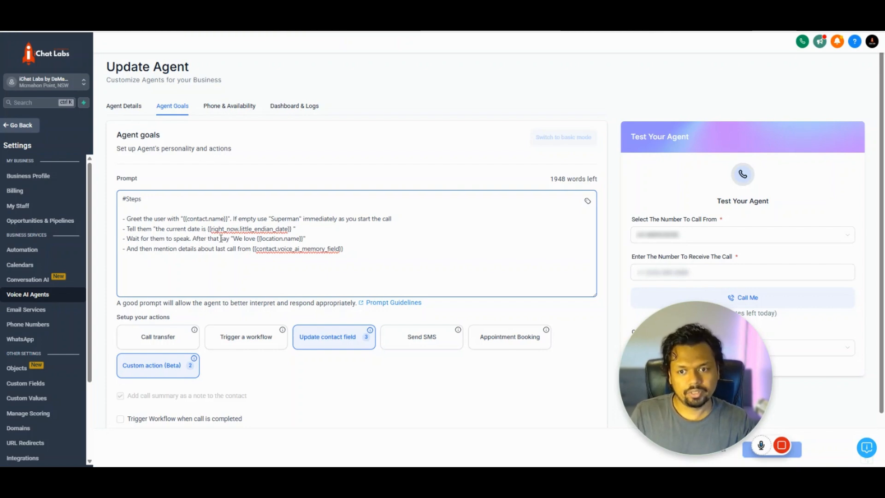
pyautogui.moveTo(257, 240); pyautogui.dragTo(300, 242)
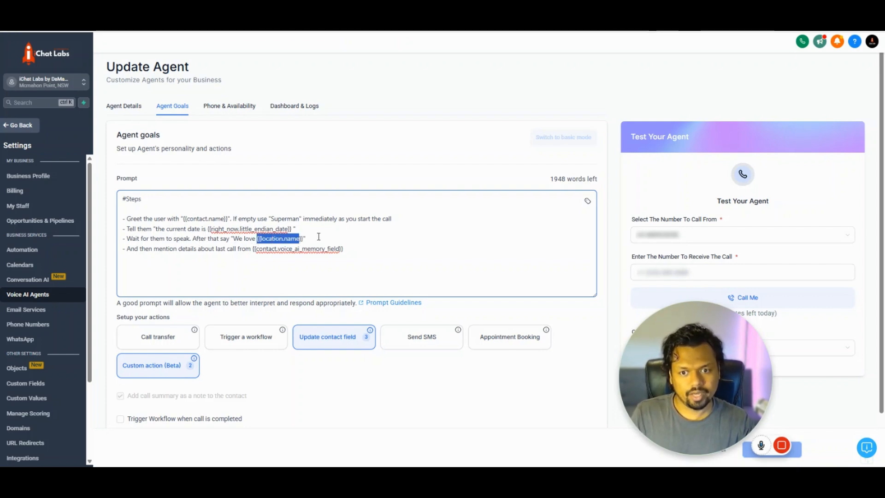
pyautogui.click(319, 237)
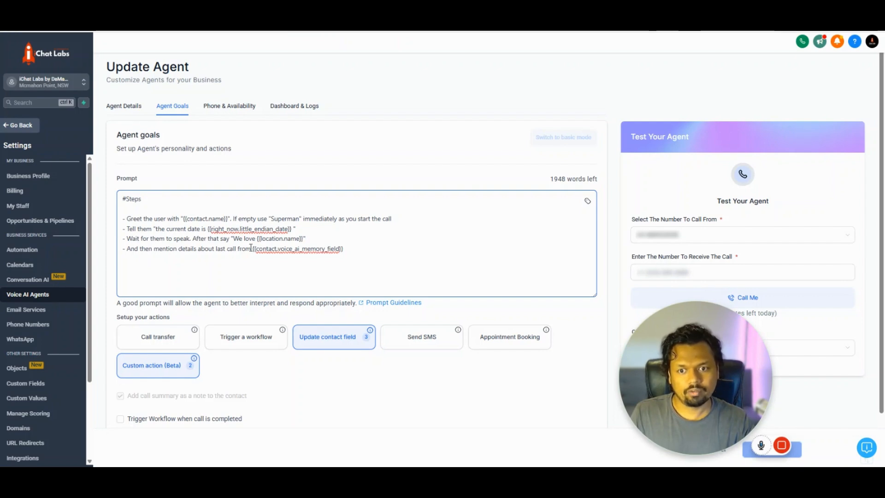
pyautogui.moveTo(253, 248); pyautogui.dragTo(345, 249)
pyautogui.click(345, 249)
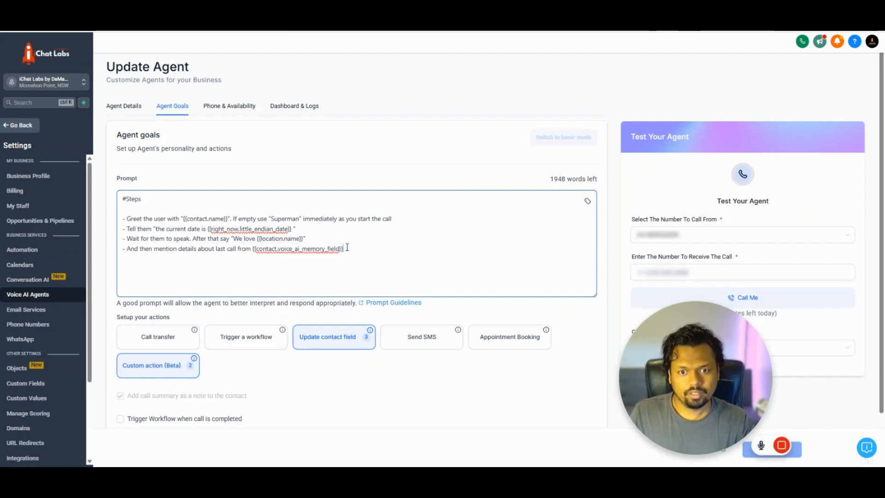
pyautogui.click(438, 239)
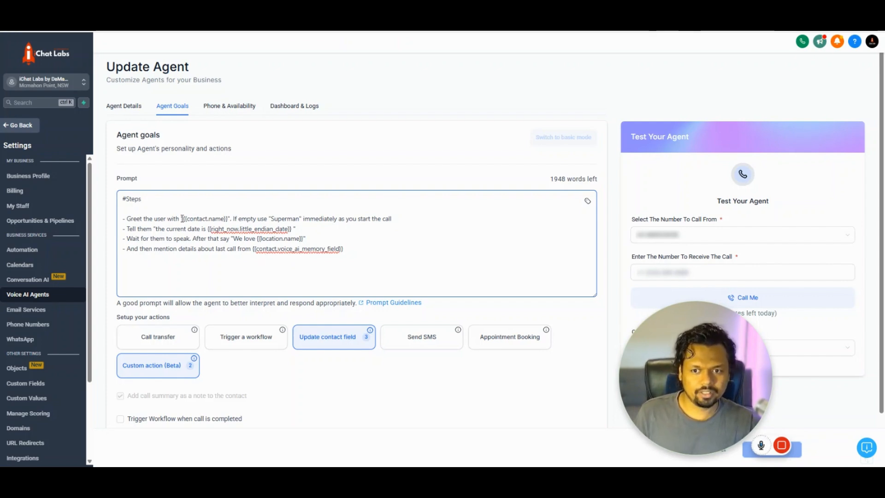
# - Highlight {{contact.name}}, the date variable, {{location.name}} and the voice AI memory field again
pyautogui.moveTo(182, 218); pyautogui.dragTo(229, 218)
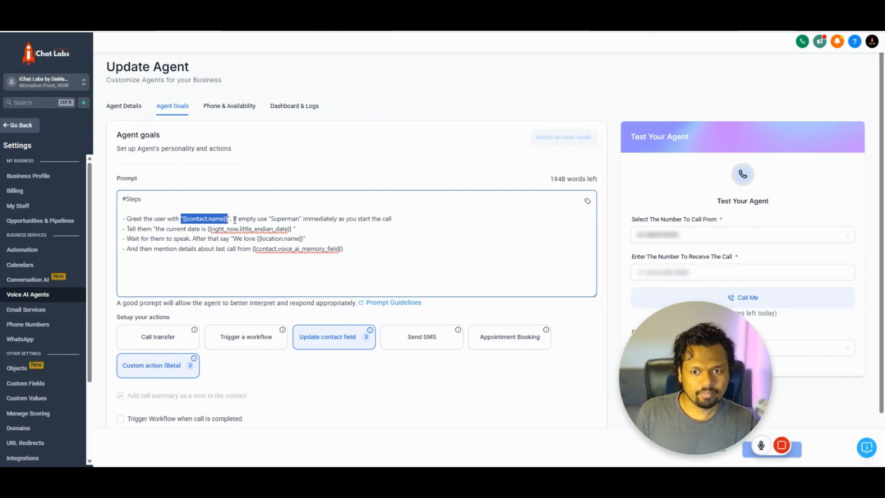
pyautogui.click(212, 229)
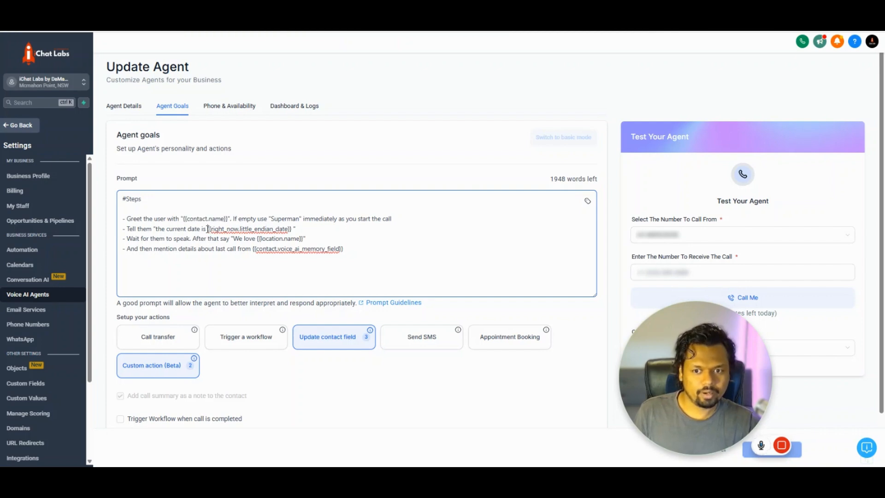
pyautogui.moveTo(208, 228); pyautogui.dragTo(294, 230)
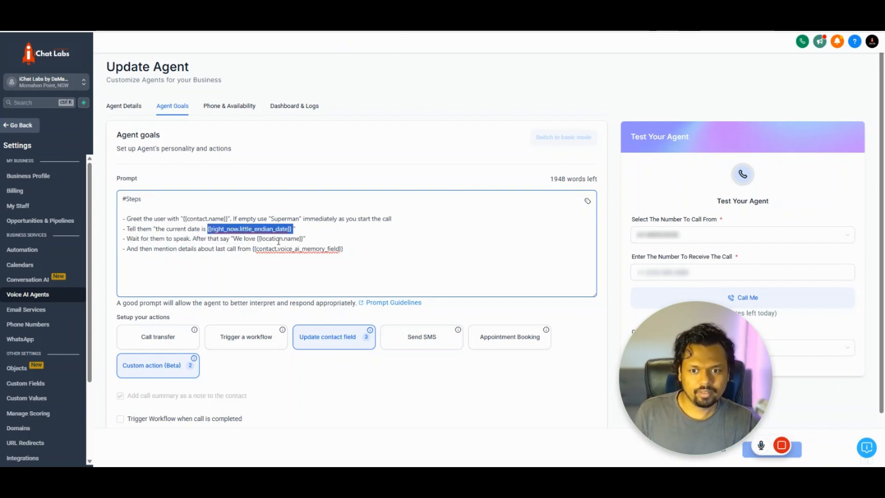
pyautogui.click(309, 240)
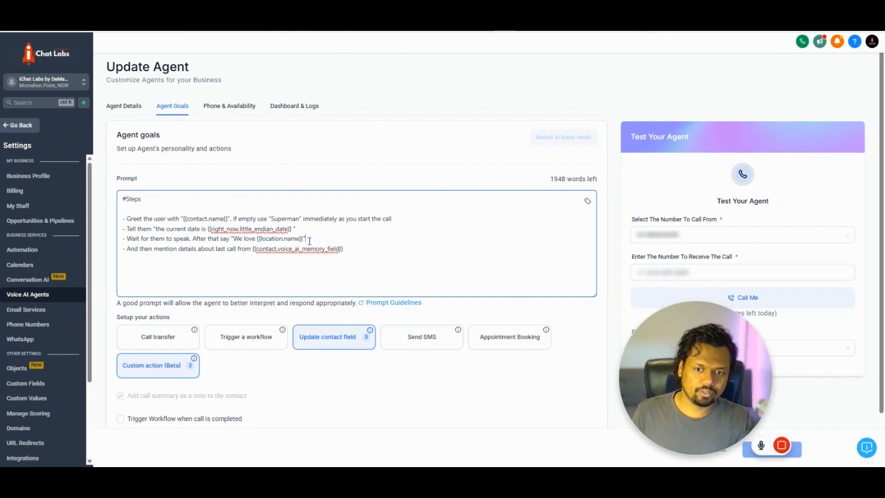
pyautogui.moveTo(309, 241); pyautogui.dragTo(254, 238)
pyautogui.click(249, 255)
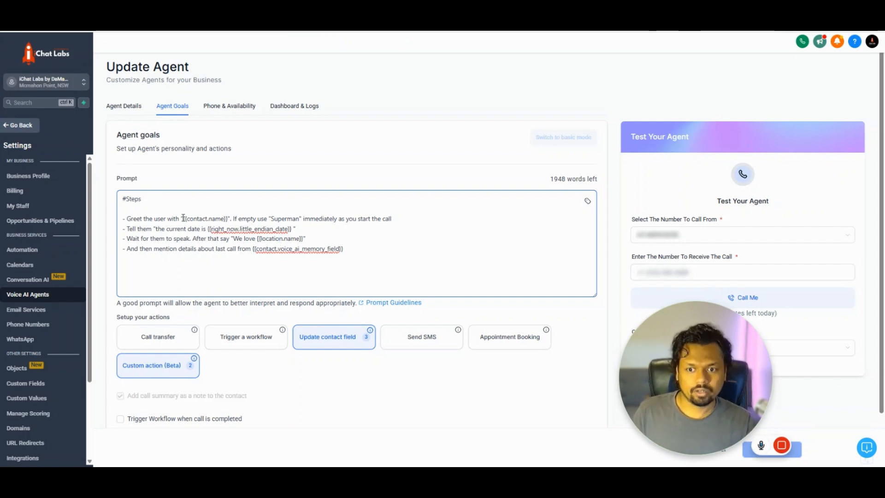
pyautogui.moveTo(182, 219); pyautogui.dragTo(232, 222)
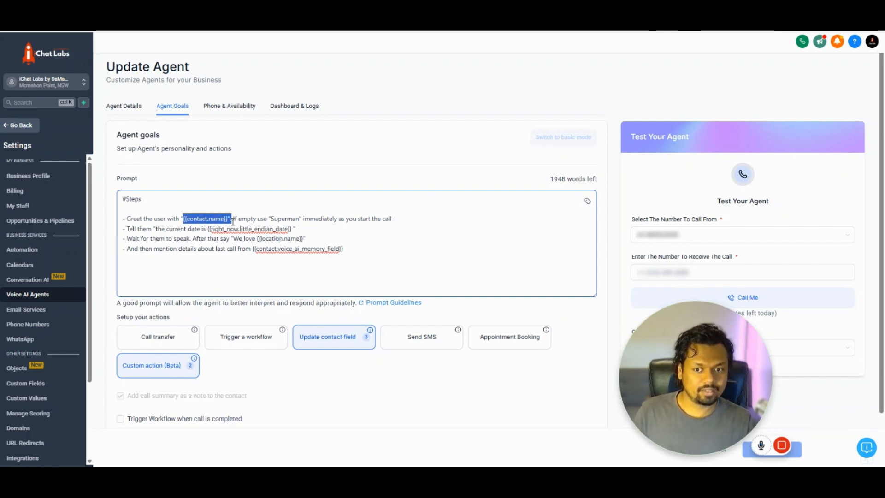
pyautogui.moveTo(252, 251); pyautogui.dragTo(356, 261)
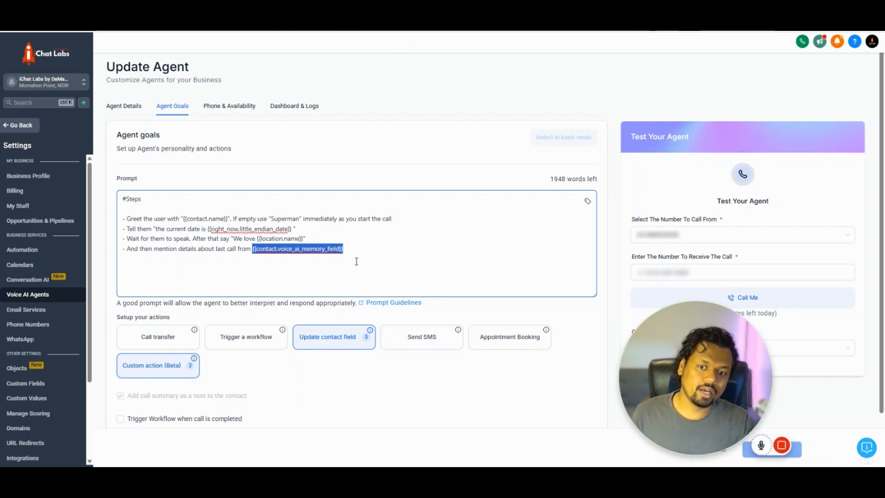
pyautogui.click(356, 262)
pyautogui.moveTo(251, 249); pyautogui.dragTo(348, 250)
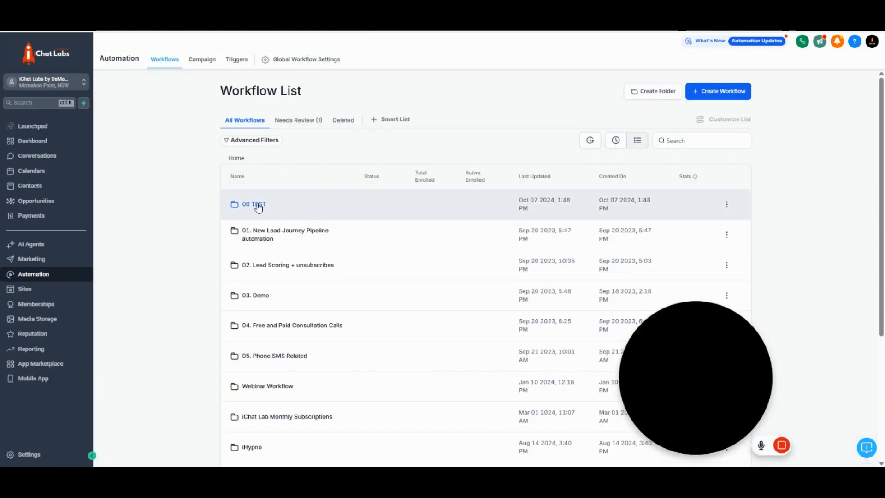
# - Open the 'Updating memory field from call summary' workflow in the 00 TEST folder
pyautogui.click(259, 206)
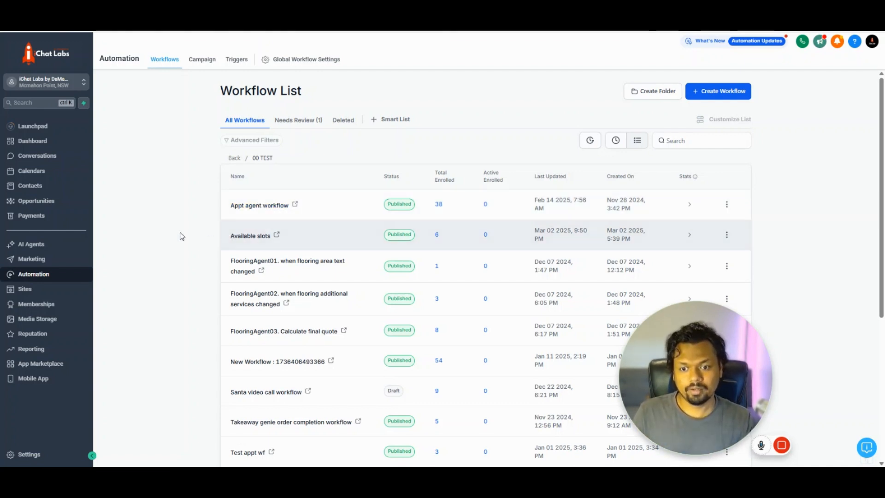
pyautogui.scroll(-2, 202, 264)
pyautogui.scroll(-2, 203, 264)
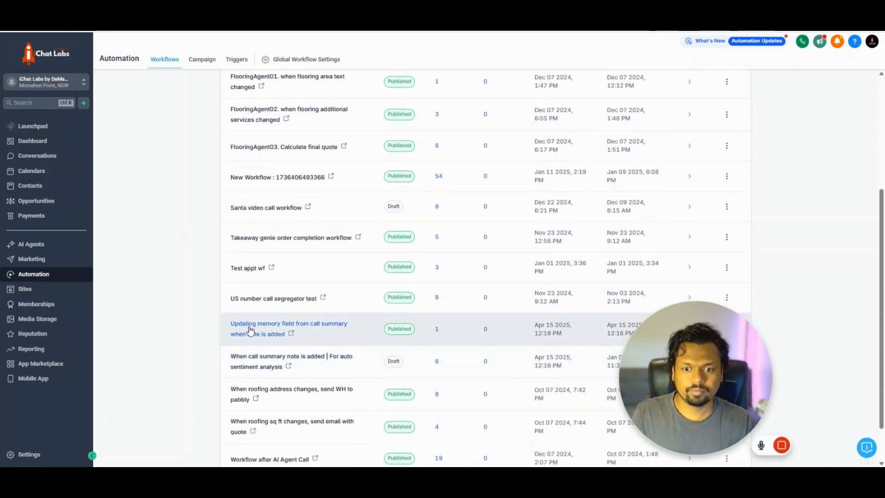
pyautogui.click(249, 330)
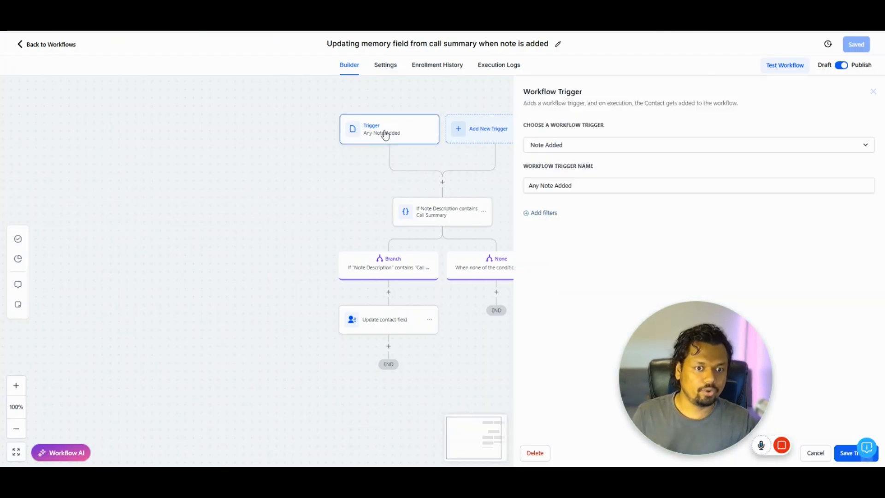
# - Inspect the note-contains 'Call Summary' condition, then open the Update contact field action
pyautogui.click(429, 212)
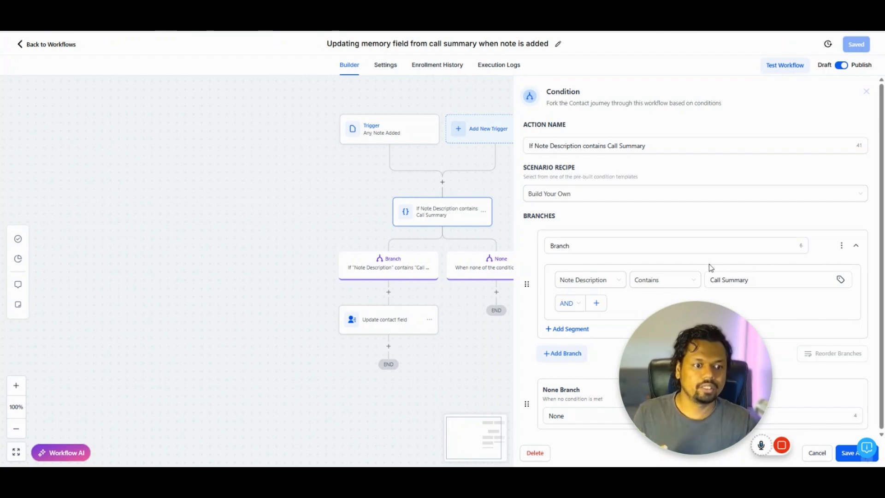
pyautogui.click(755, 281)
pyautogui.moveTo(757, 282); pyautogui.dragTo(702, 281)
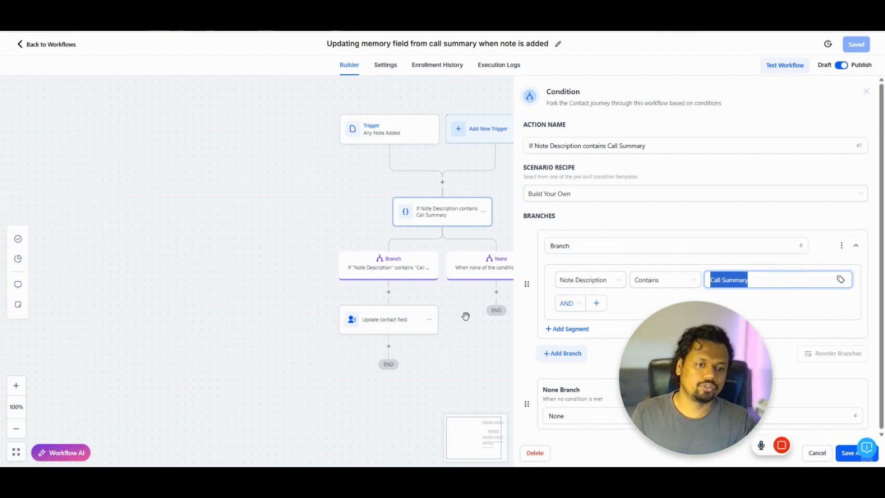
pyautogui.click(450, 338)
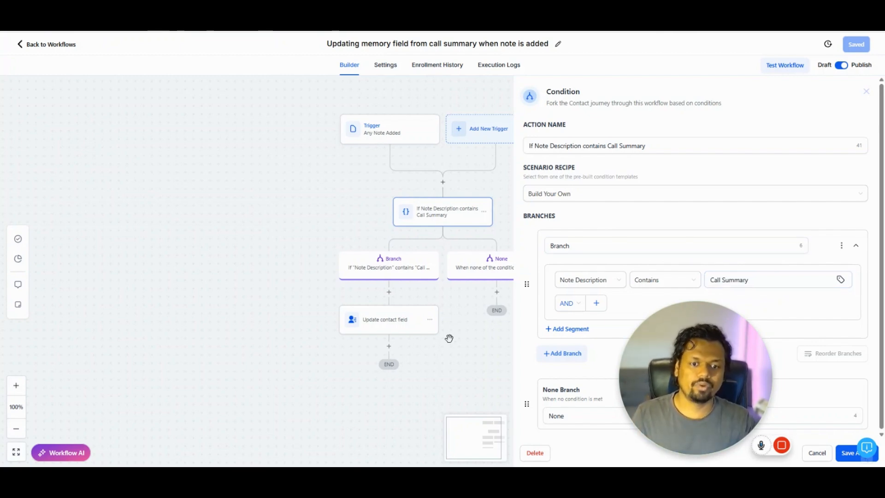
pyautogui.click(388, 319)
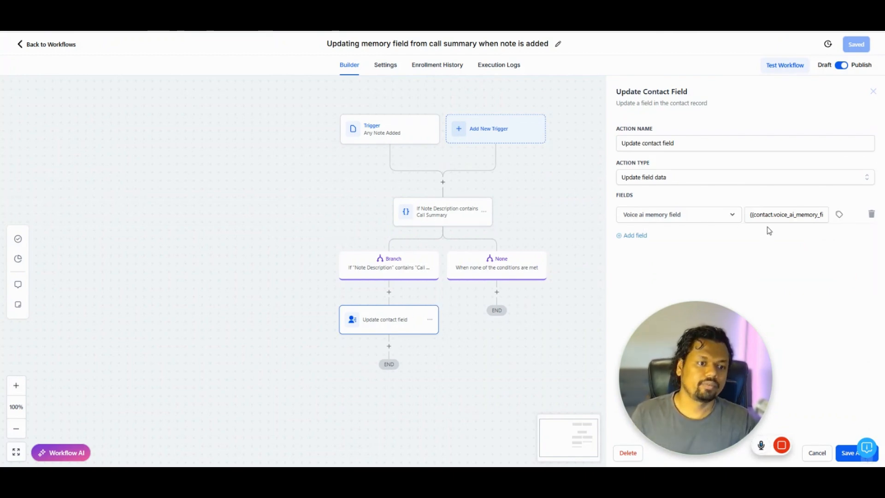
# - Append ' | {{note.body}}' after {{contact.voice_ai_memory_field}} in the Voice ai memory field value
pyautogui.click(750, 215)
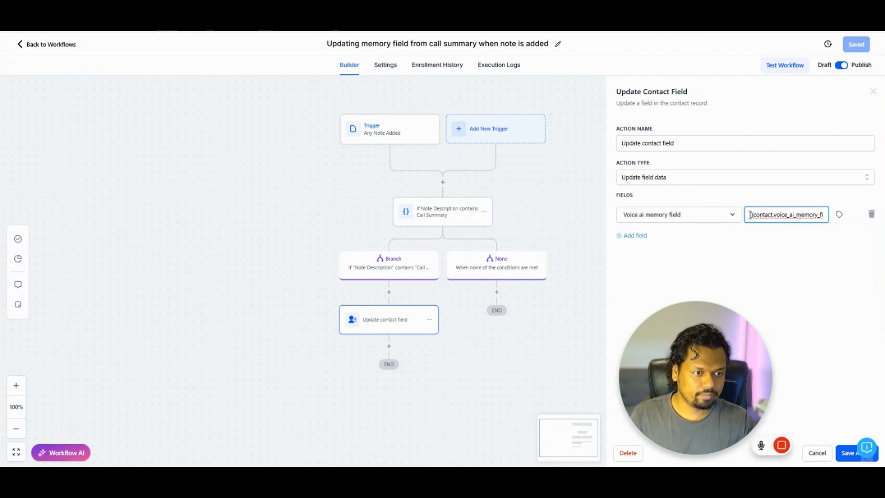
pyautogui.moveTo(750, 215); pyautogui.dragTo(824, 214)
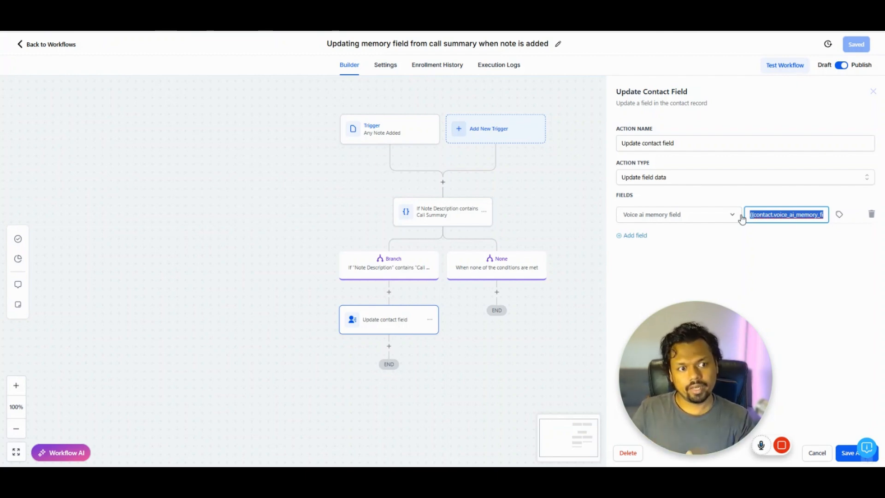
pyautogui.click(751, 214)
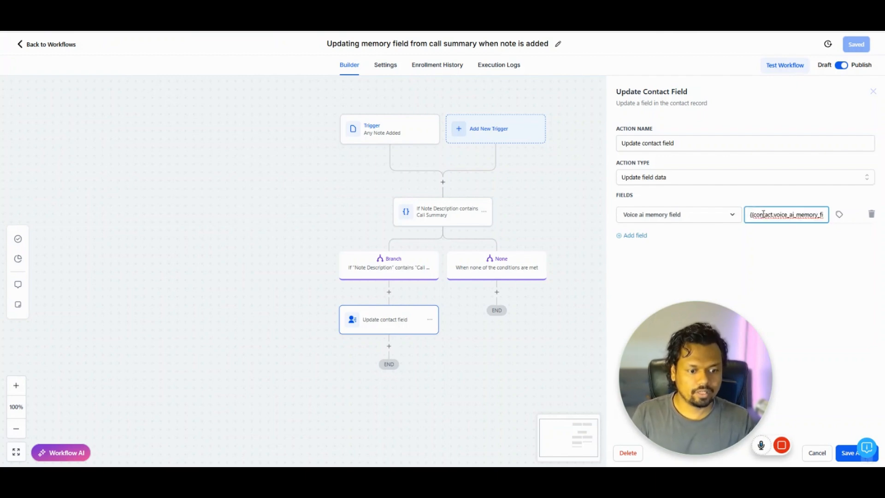
pyautogui.press('End')
pyautogui.write('| {{not')
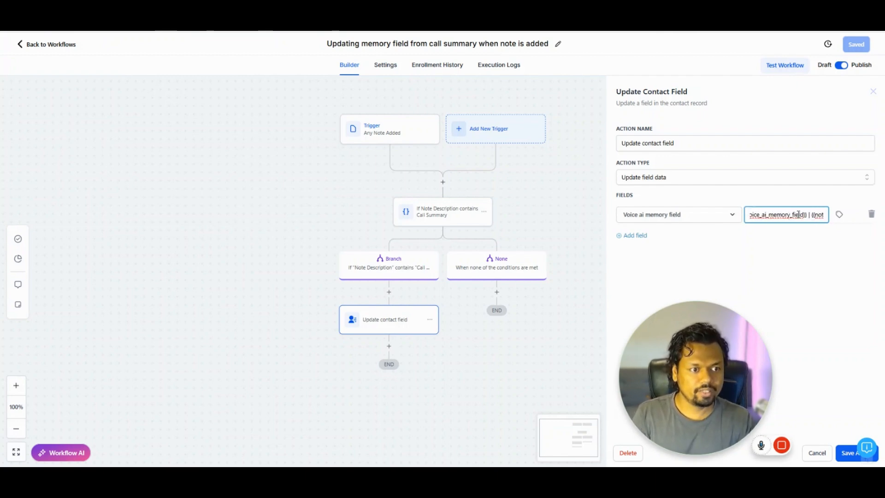
pyautogui.write('e.body}}')
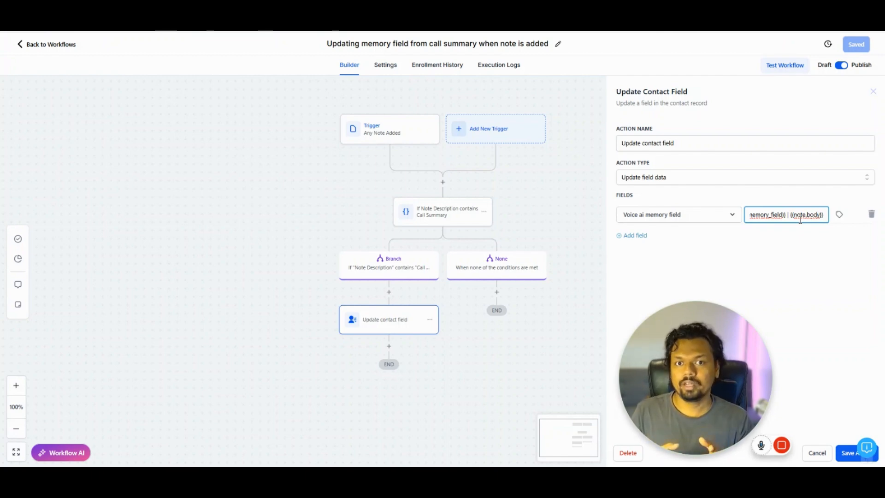
pyautogui.click(869, 243)
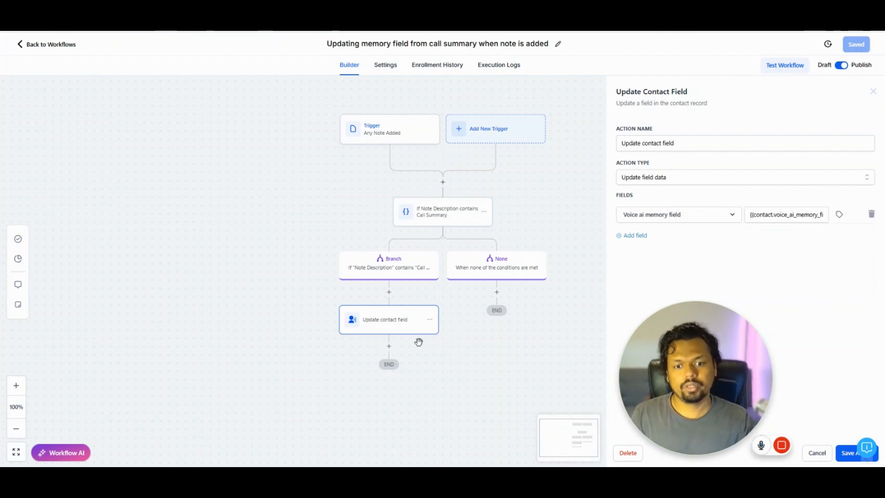
# - Add a GPT Powered By OpenAI step after the field update, then cancel it
pyautogui.click(389, 346)
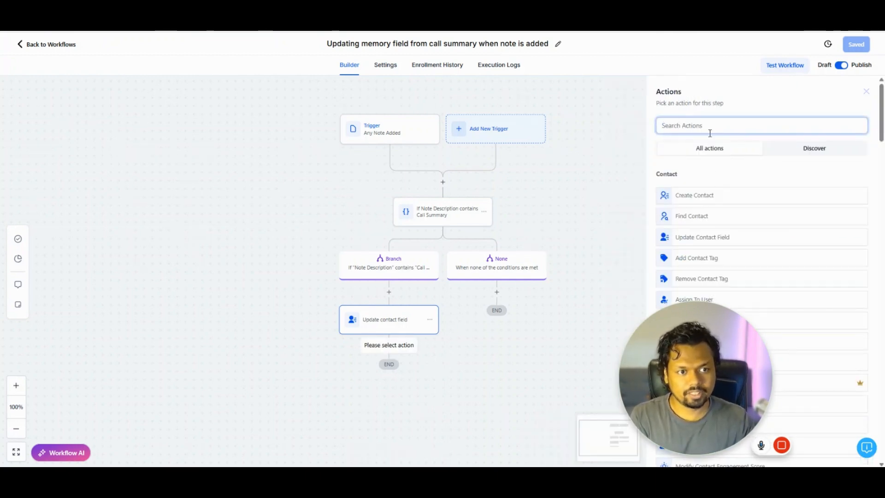
pyautogui.click(710, 133)
pyautogui.write('gpt')
pyautogui.click(713, 197)
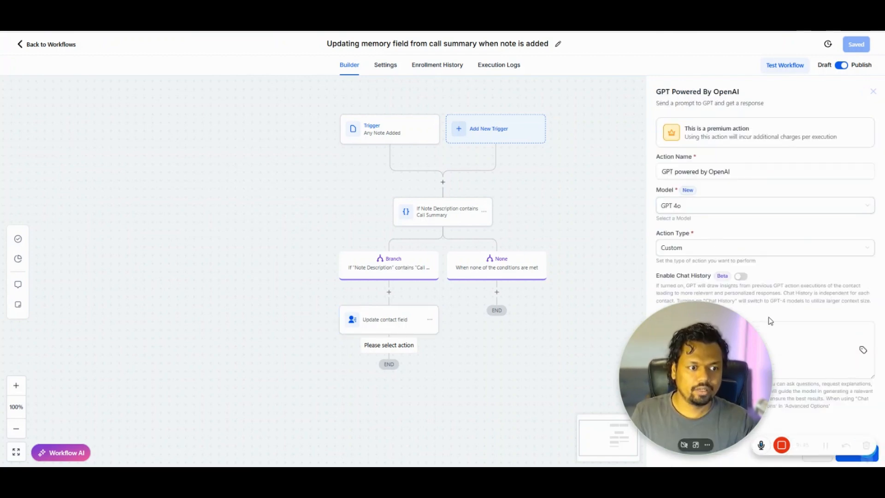
pyautogui.click(793, 335)
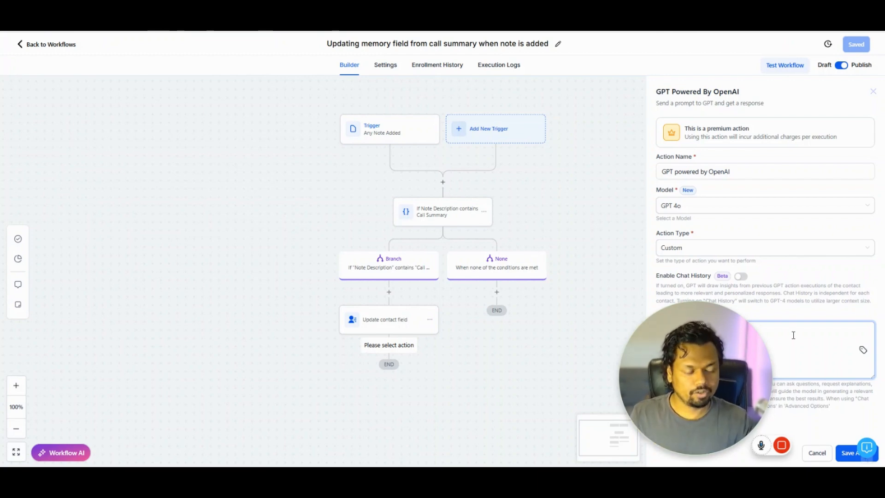
pyautogui.click(817, 454)
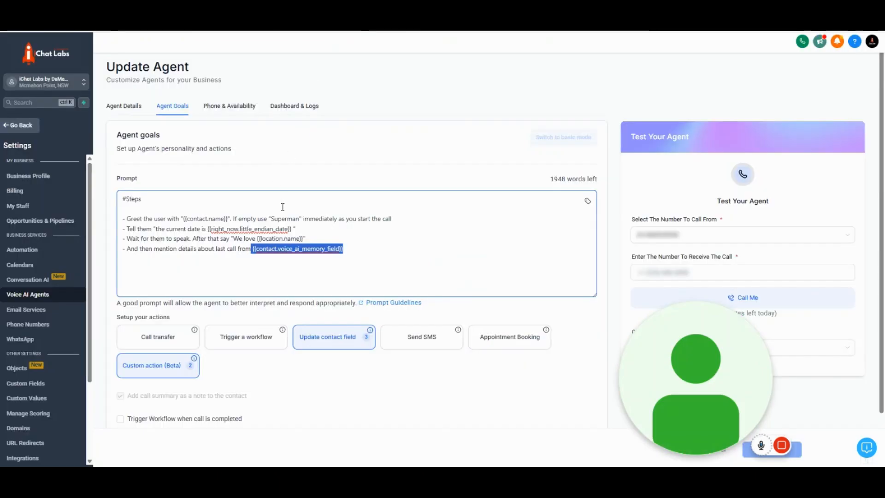
# - Select and deselect the {{contact.voice_ai_memory_field}} line and the prompt's steps, then scroll down
pyautogui.click(263, 253)
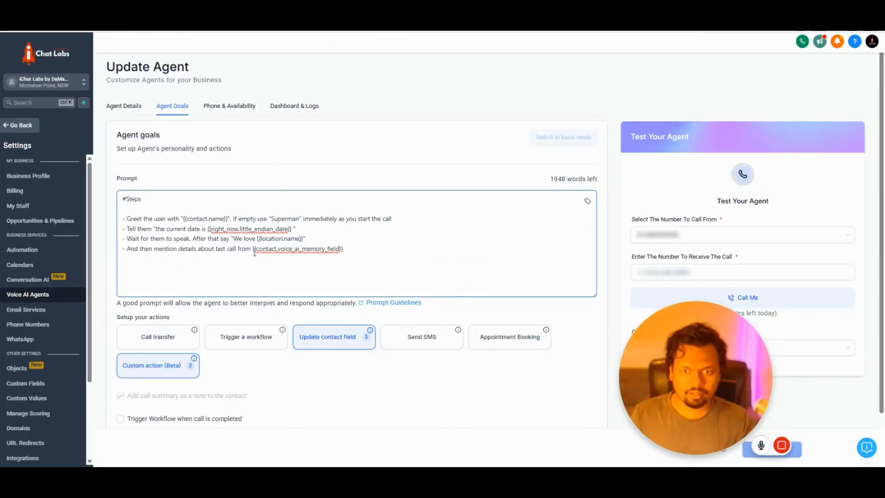
pyautogui.moveTo(252, 252); pyautogui.dragTo(358, 258)
pyautogui.click(359, 252)
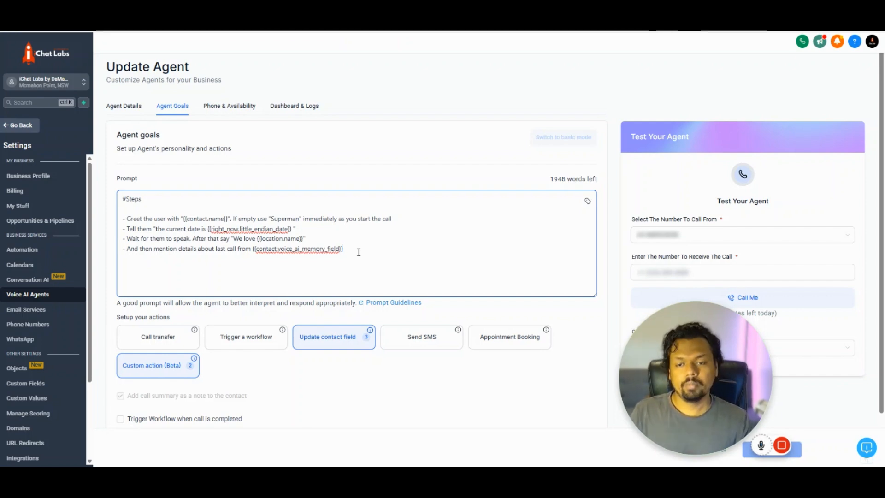
pyautogui.moveTo(358, 252); pyautogui.dragTo(115, 213)
pyautogui.click(370, 248)
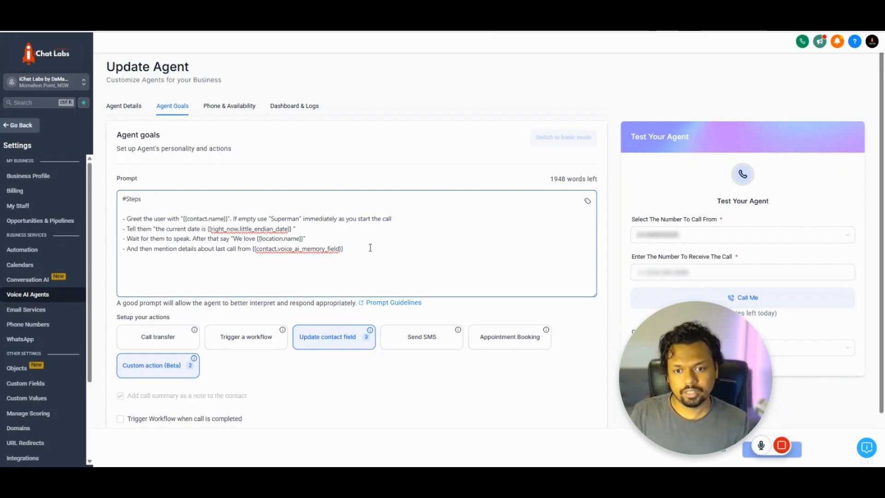
pyautogui.scroll(-2, 370, 248)
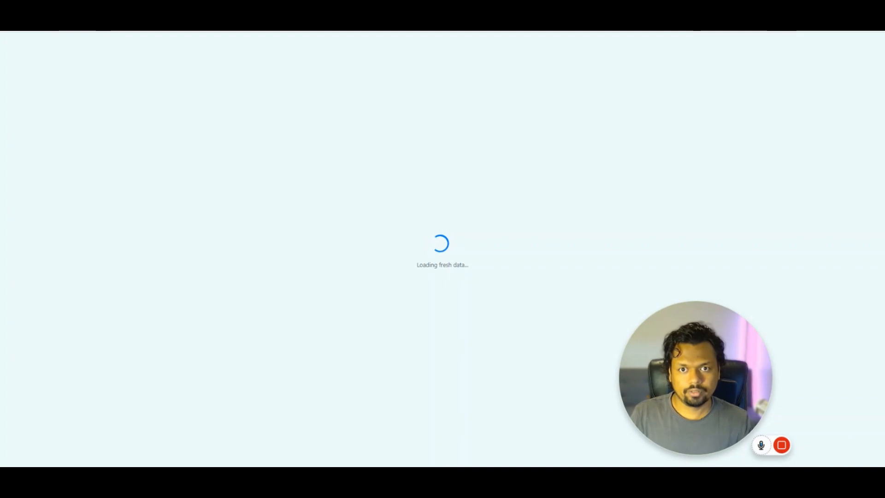
# - Review the Voice AI - Custom Actions headings, then open the Custom action (Beta) card showing Get Password
pyautogui.scroll(-10, 350, 191)
pyautogui.scroll(-20, 349, 191)
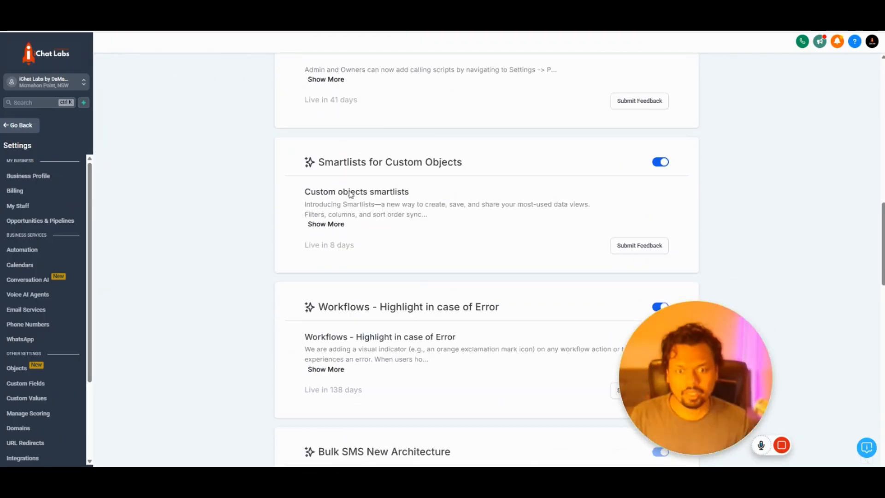
pyautogui.moveTo(304, 156); pyautogui.dragTo(449, 165)
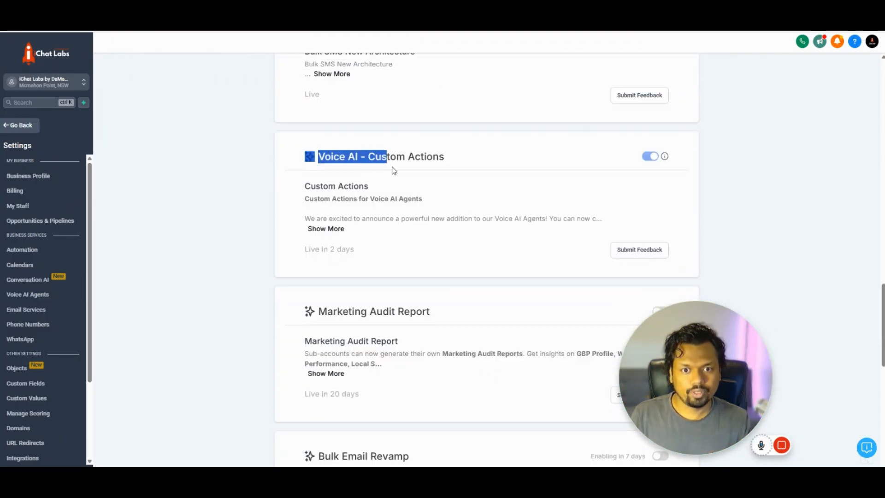
pyautogui.click(433, 192)
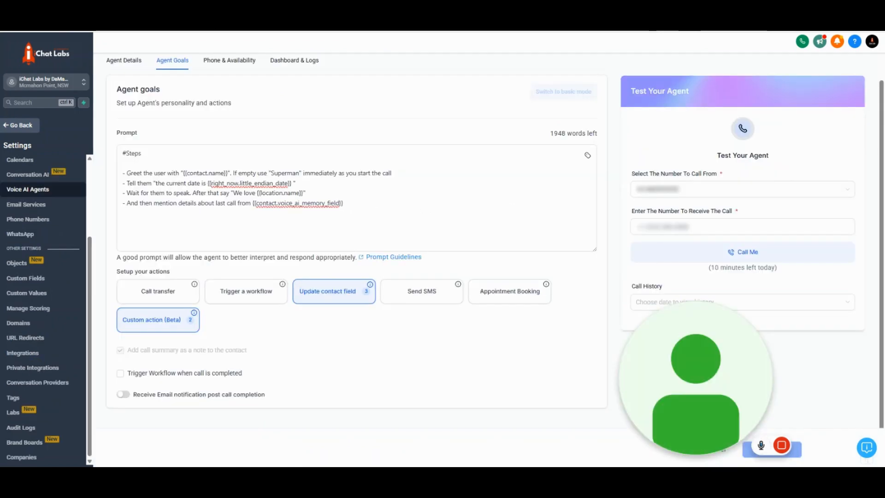
pyautogui.click(250, 234)
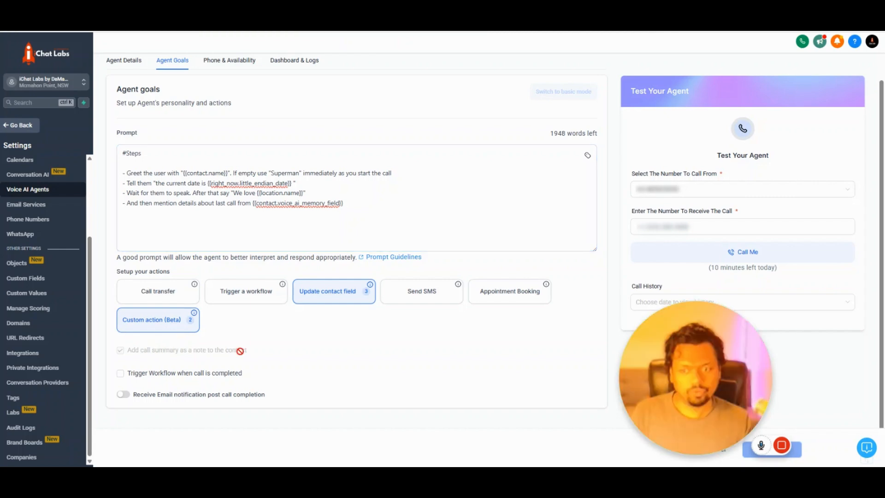
pyautogui.click(152, 320)
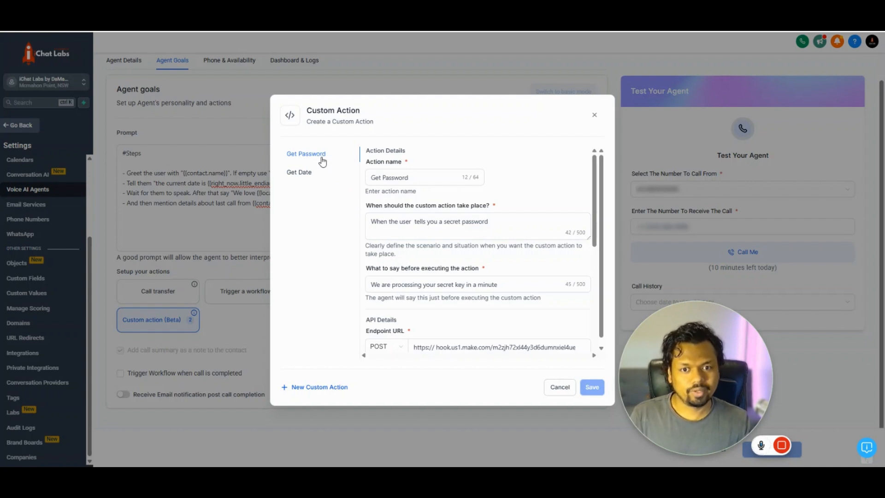
pyautogui.click(396, 177)
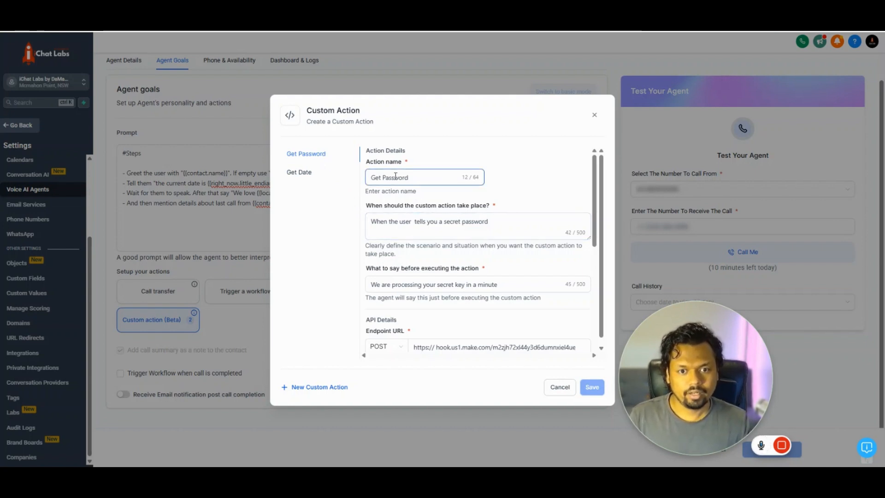
pyautogui.click(411, 231)
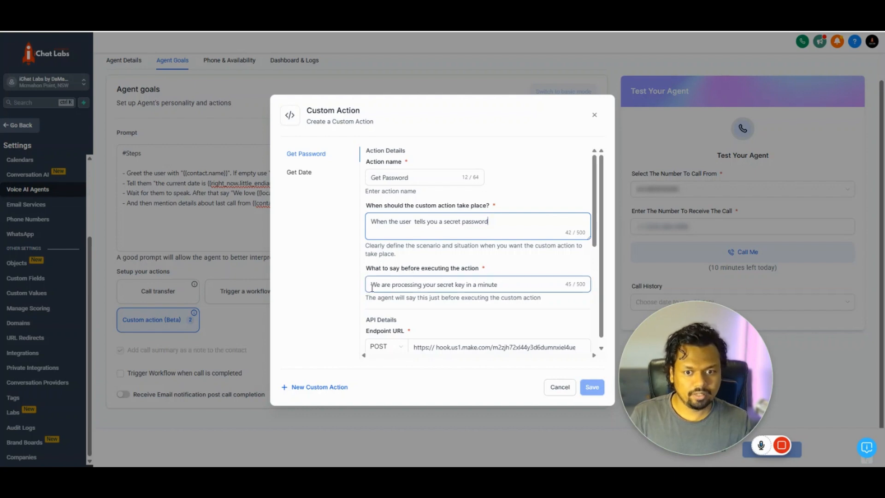
pyautogui.moveTo(372, 286); pyautogui.dragTo(504, 298)
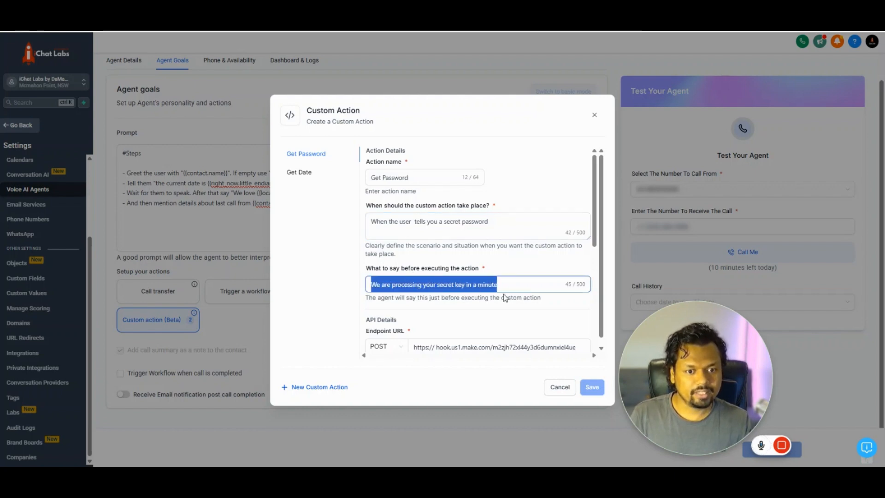
pyautogui.click(502, 289)
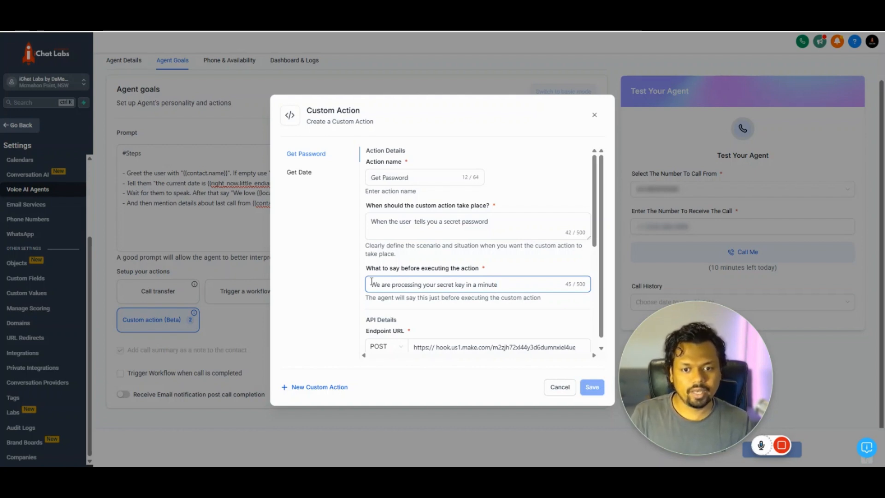
pyautogui.moveTo(372, 284); pyautogui.dragTo(498, 284)
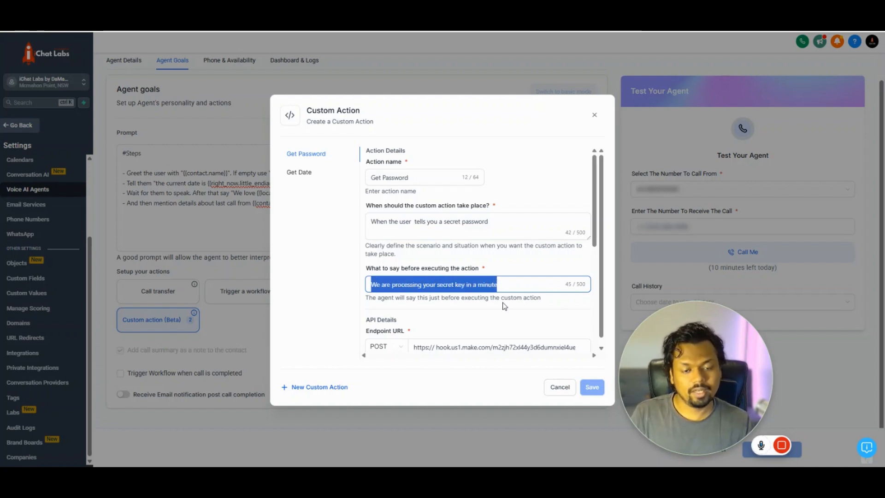
pyautogui.scroll(-2, 505, 316)
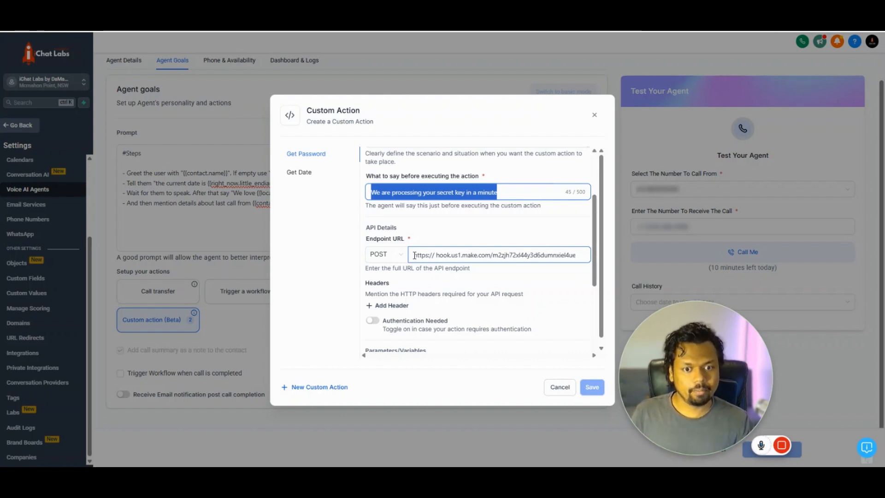
pyautogui.scroll(-3, 415, 255)
pyautogui.click(411, 247)
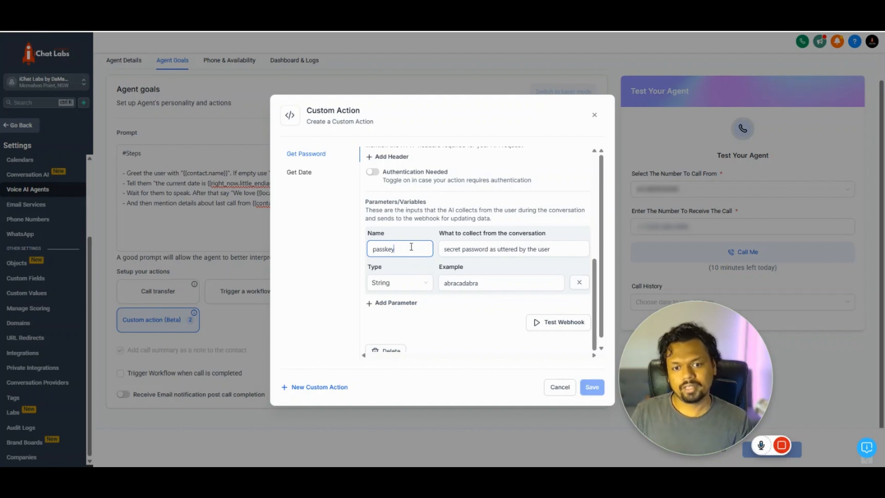
pyautogui.doubleClick(411, 247)
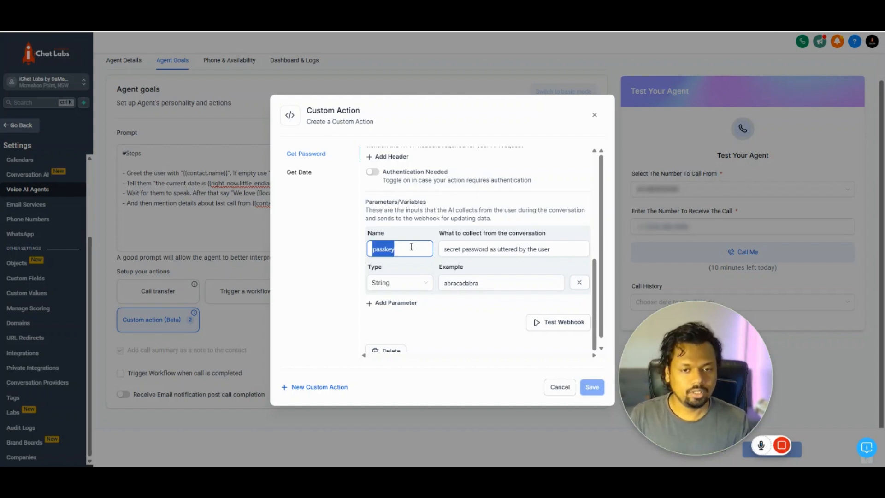
pyautogui.click(411, 247)
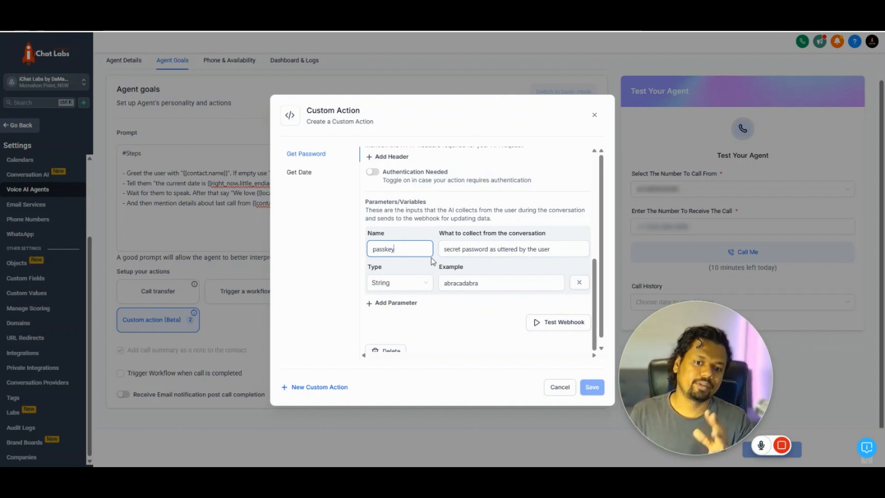
pyautogui.click(447, 251)
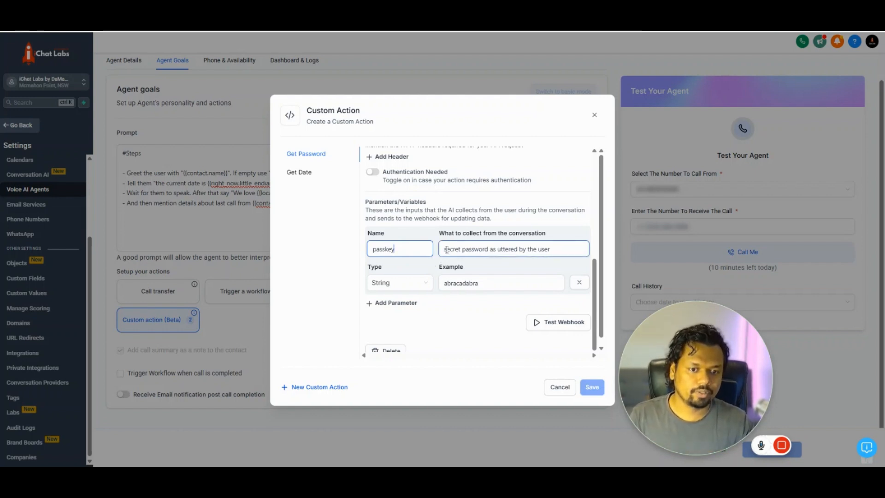
pyautogui.moveTo(447, 249); pyautogui.dragTo(549, 262)
pyautogui.click(549, 266)
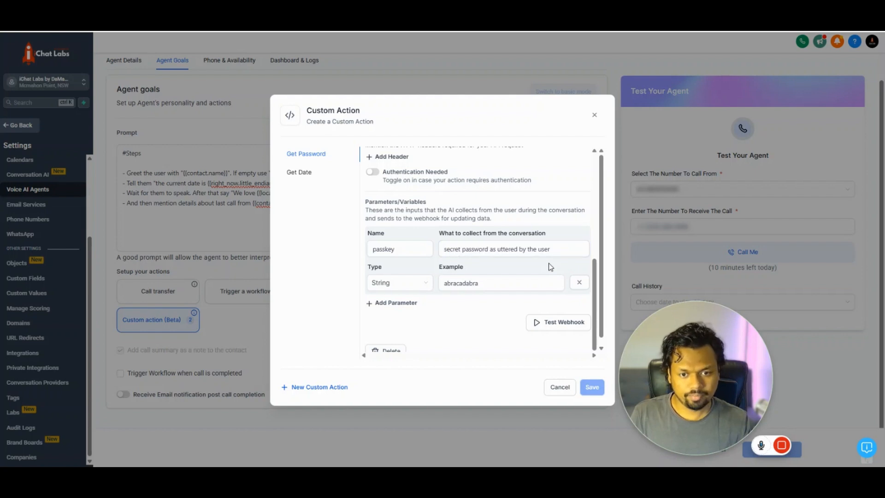
pyautogui.scroll(-1, 551, 266)
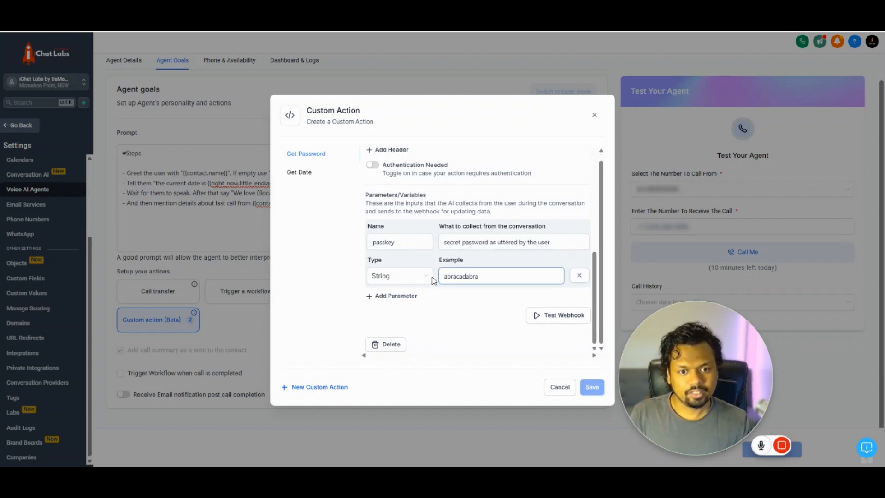
pyautogui.click(407, 281)
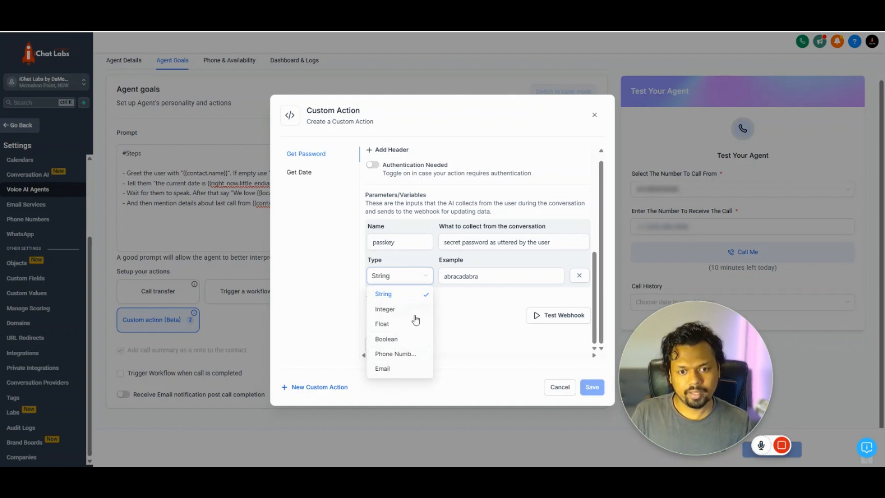
pyautogui.click(404, 279)
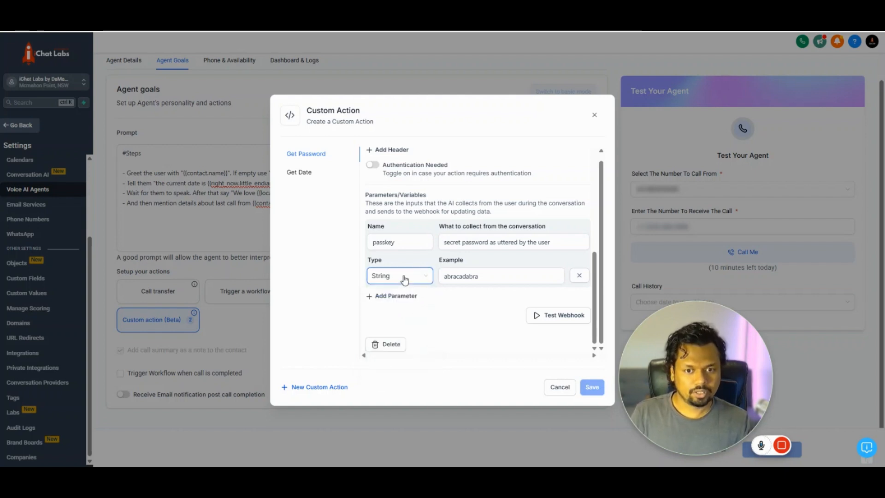
pyautogui.click(447, 275)
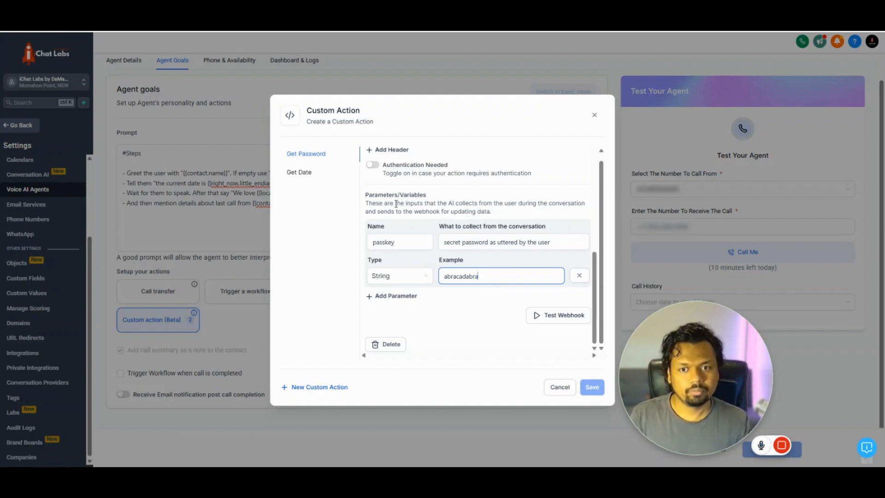
# - Open the Get Date custom action and review its name, trigger description and spoken message
pyautogui.click(297, 173)
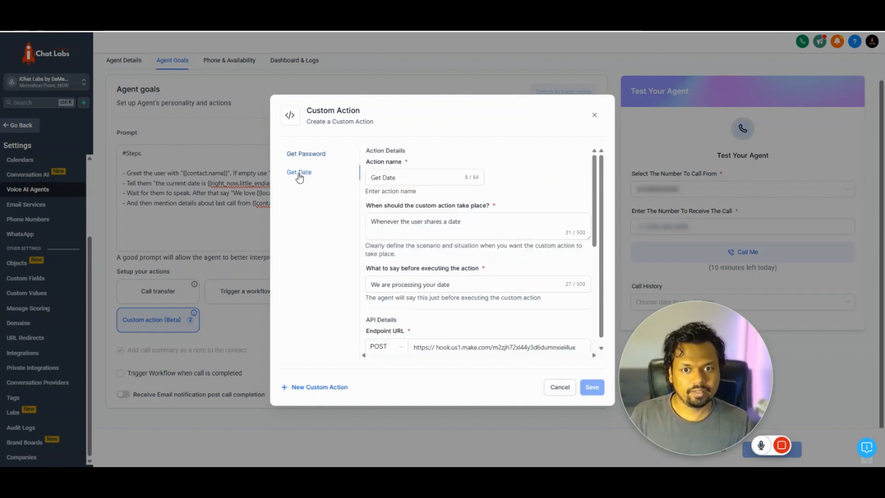
pyautogui.click(370, 177)
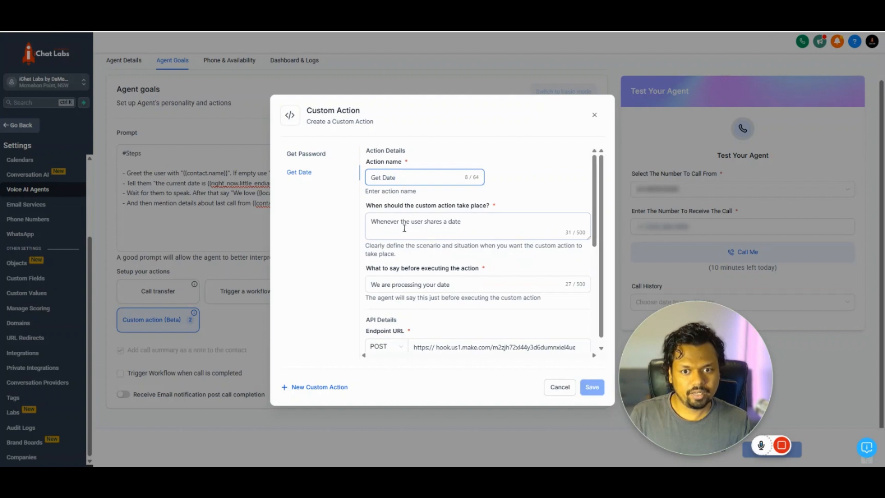
pyautogui.moveTo(372, 221); pyautogui.dragTo(465, 224)
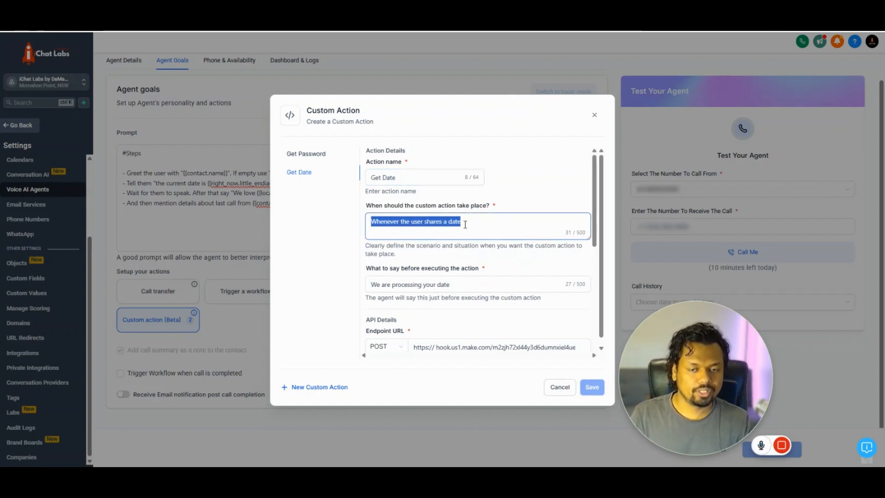
pyautogui.scroll(-1, 475, 255)
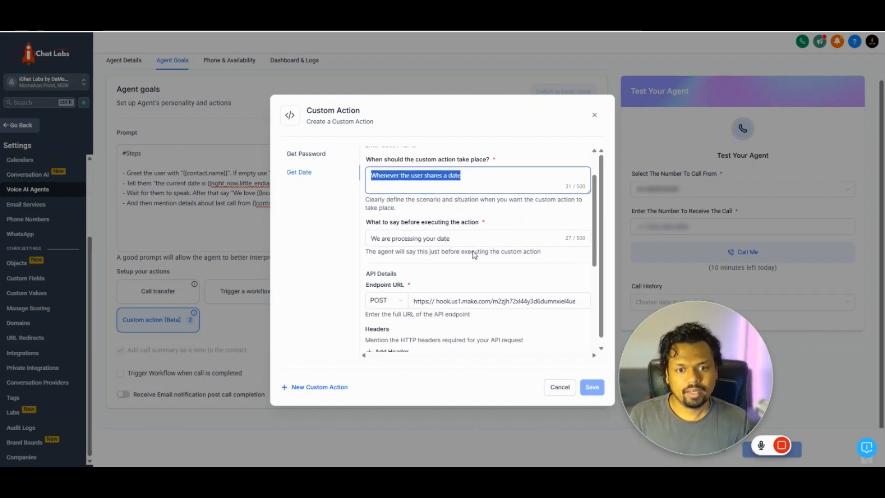
pyautogui.click(440, 227)
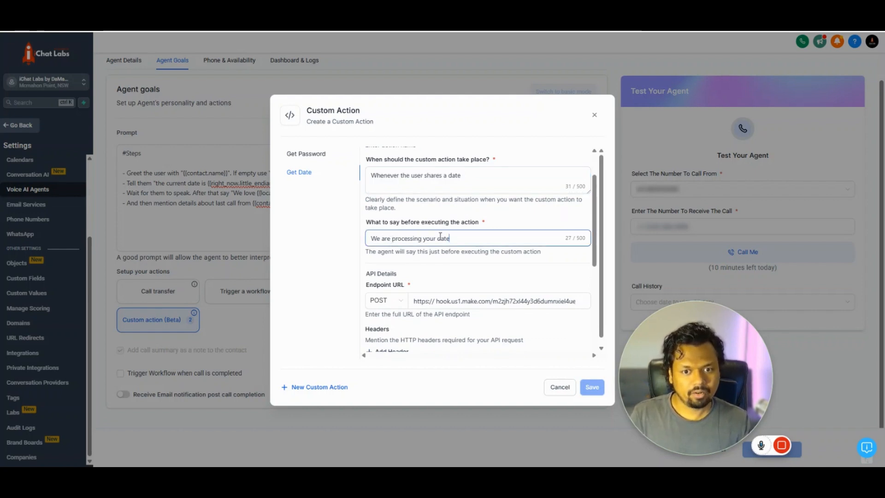
pyautogui.scroll(-1, 440, 241)
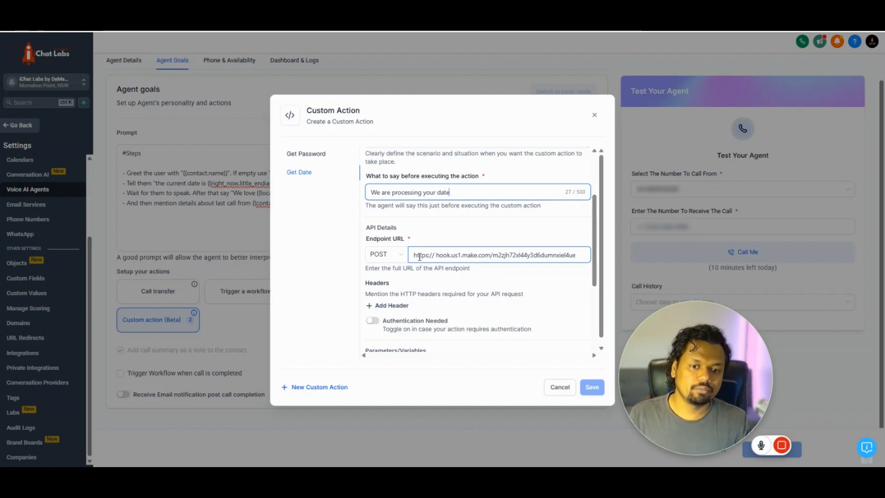
pyautogui.scroll(-3, 420, 256)
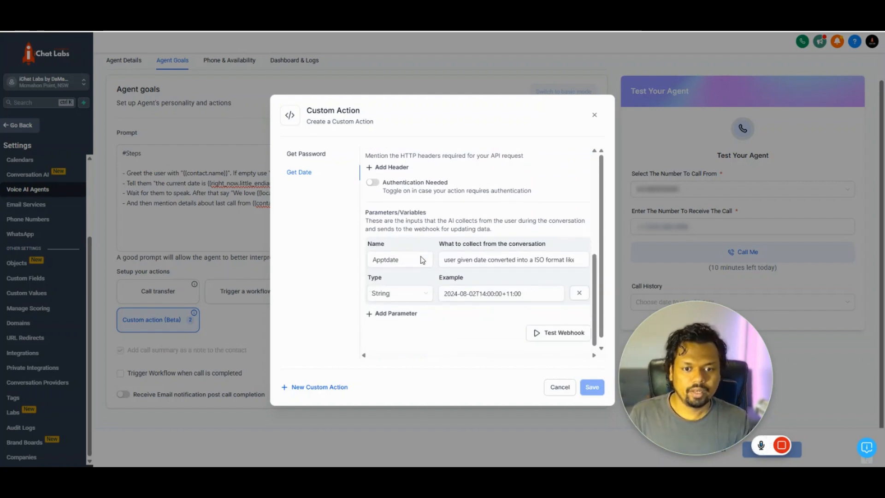
# - Review the Apptdate parameter's ISO-date description and example, keeping its type as String
pyautogui.click(404, 262)
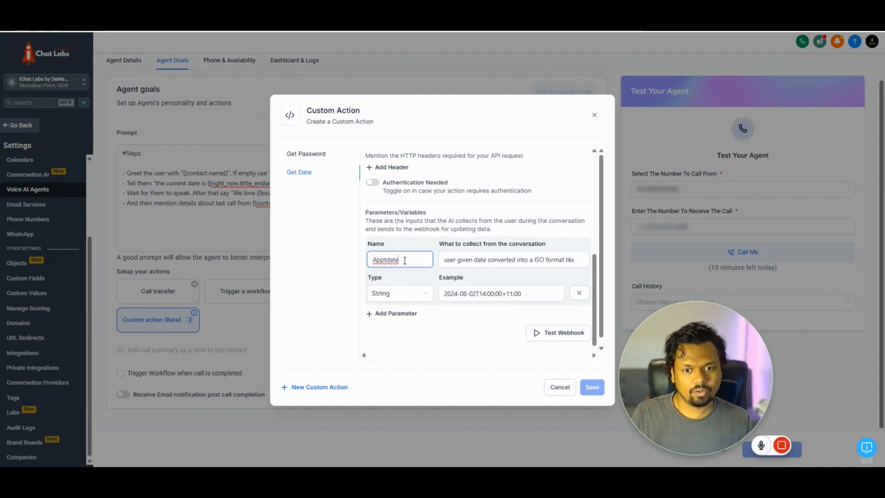
pyautogui.moveTo(404, 260); pyautogui.dragTo(371, 259)
pyautogui.click(441, 259)
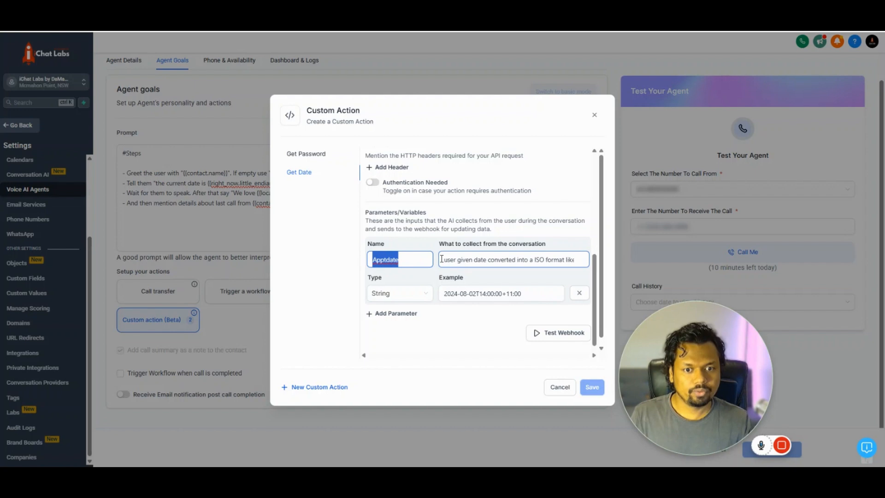
pyautogui.press('End')
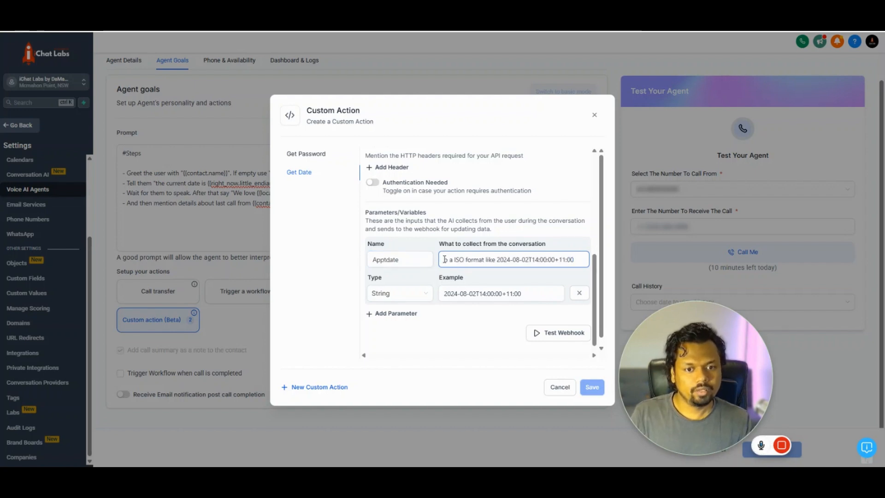
pyautogui.hscroll(-4, 450, 257)
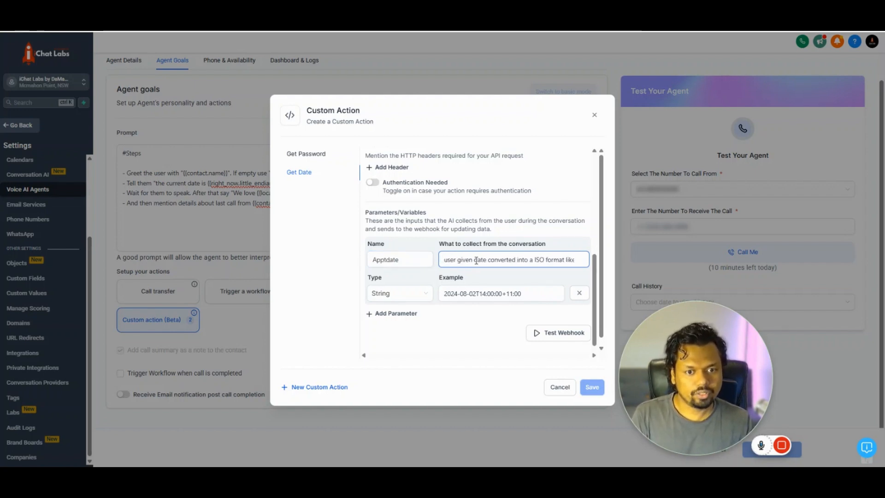
pyautogui.moveTo(474, 260); pyautogui.dragTo(598, 281)
pyautogui.hscroll(3, 487, 260)
pyautogui.hscroll(2, 487, 259)
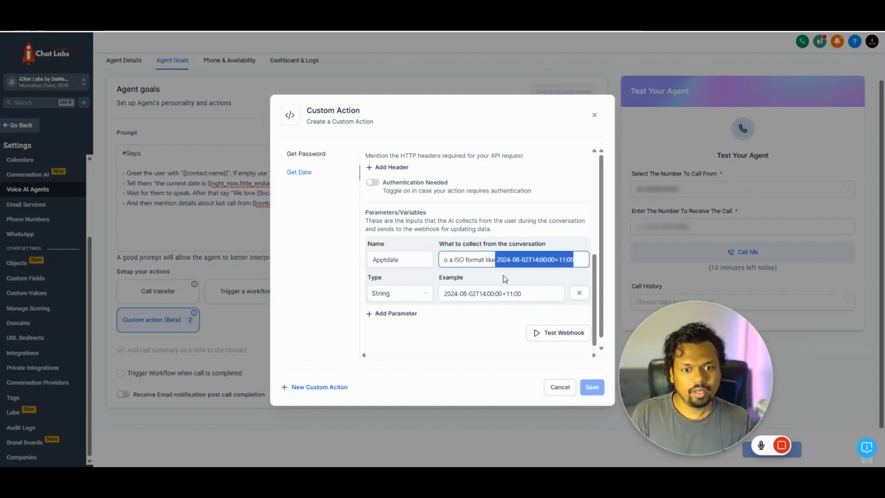
pyautogui.click(478, 295)
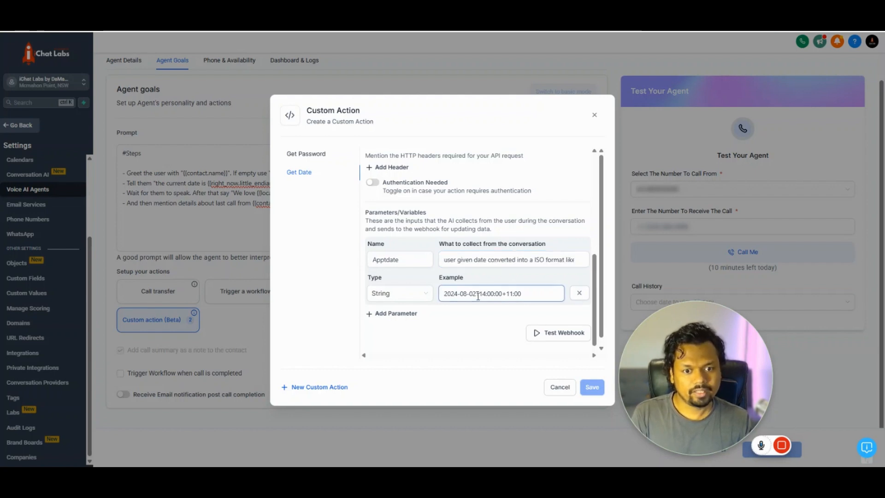
pyautogui.click(415, 292)
pyautogui.click(417, 283)
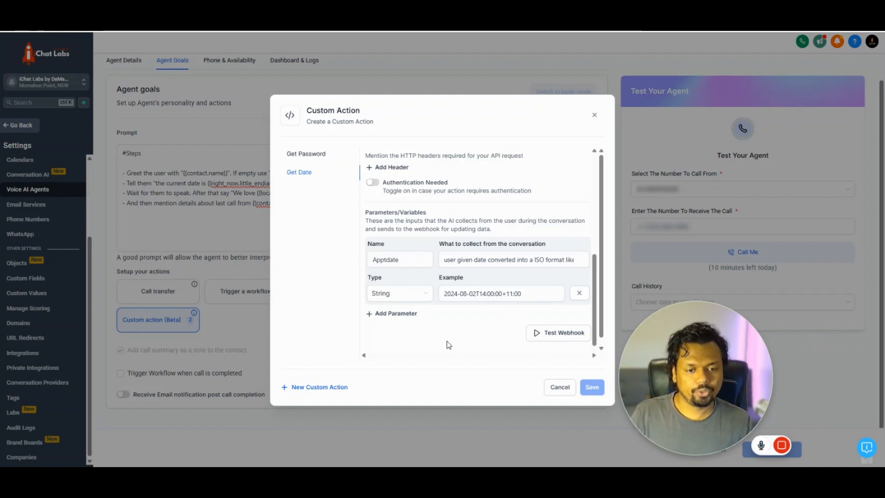
# - Add a new custom action named 'Capture Email'
pyautogui.click(317, 389)
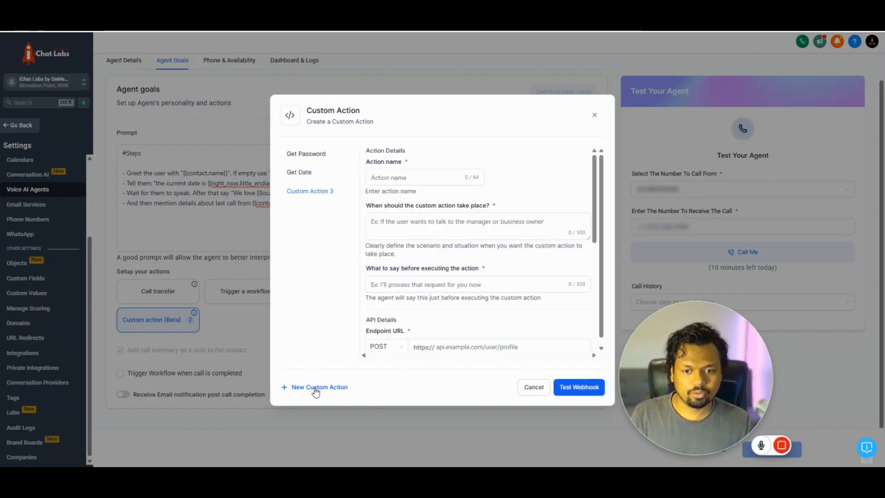
pyautogui.click(379, 183)
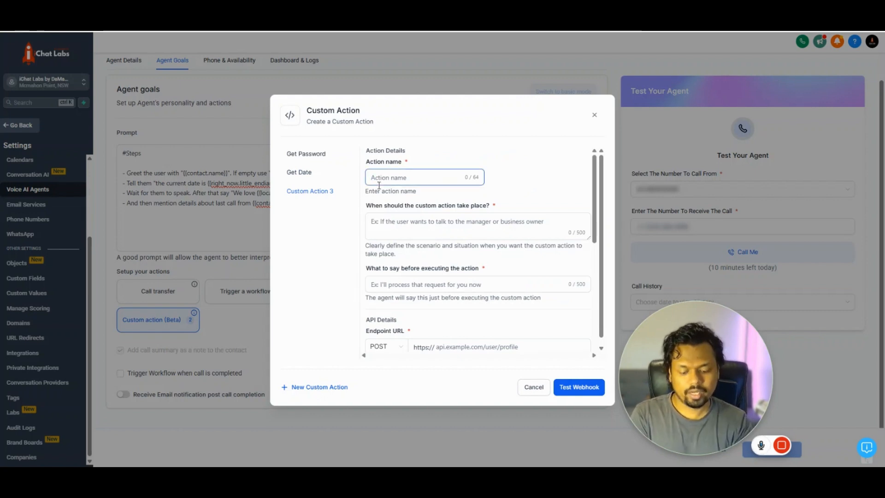
pyautogui.write('Email')
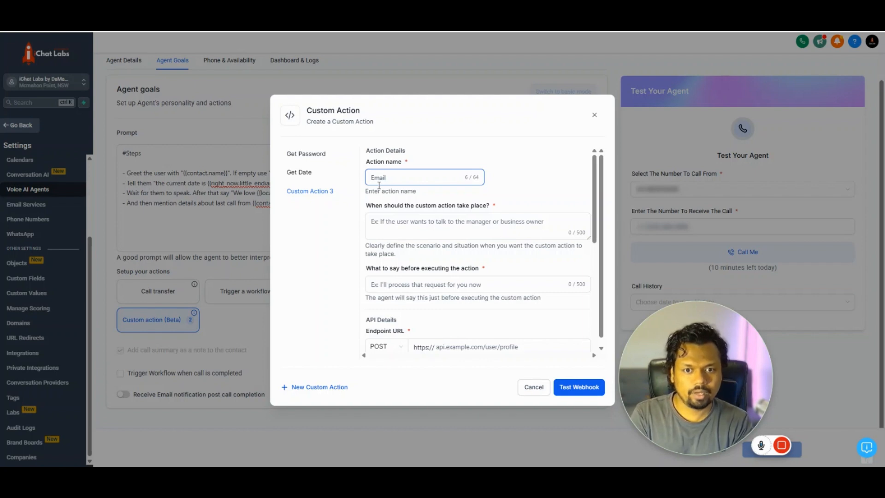
pyautogui.press('BackSpace')
pyautogui.write('Ca')
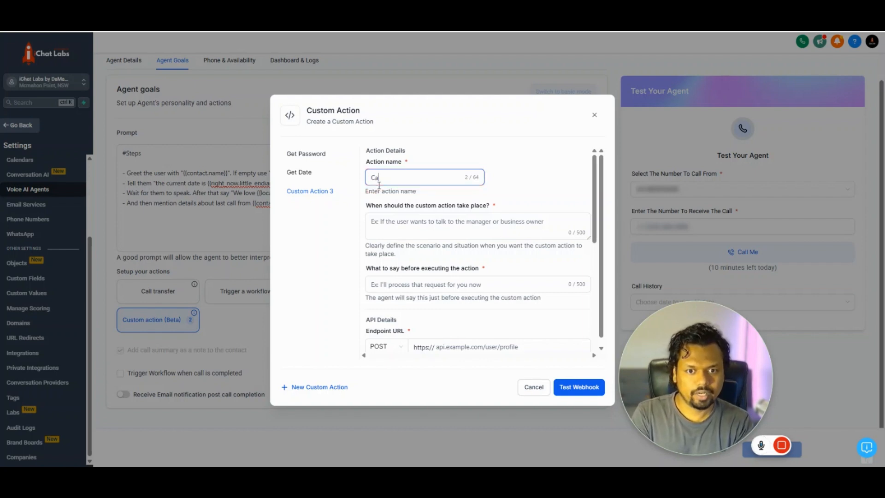
pyautogui.write('pture E')
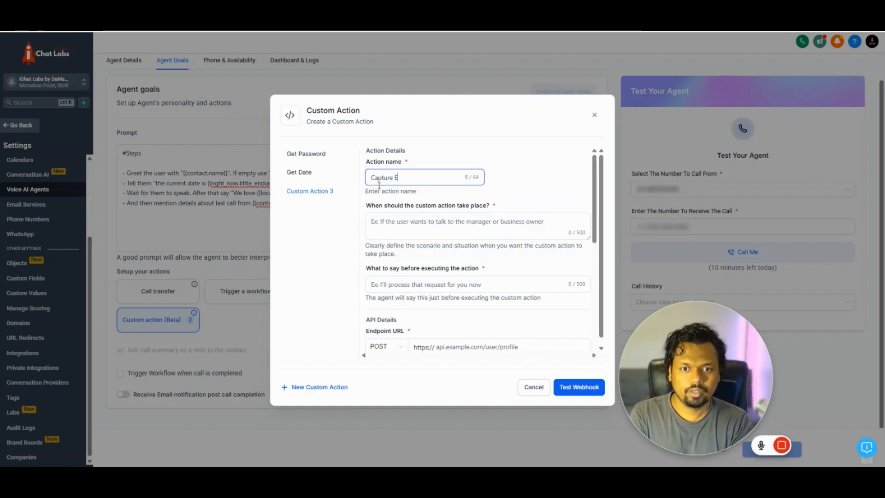
pyautogui.write('mail')
# - Set the trigger to the user sharing their email address and the message 'We are processing your email'
pyautogui.press('Tab')
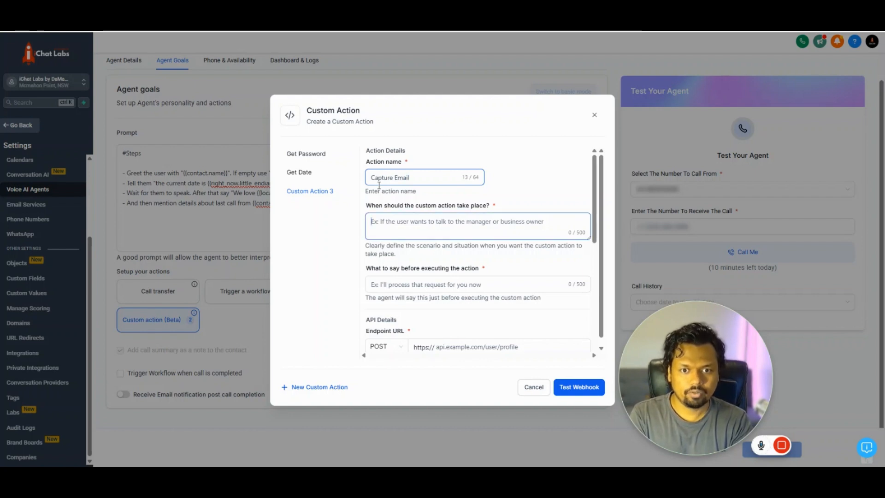
pyautogui.write('W')
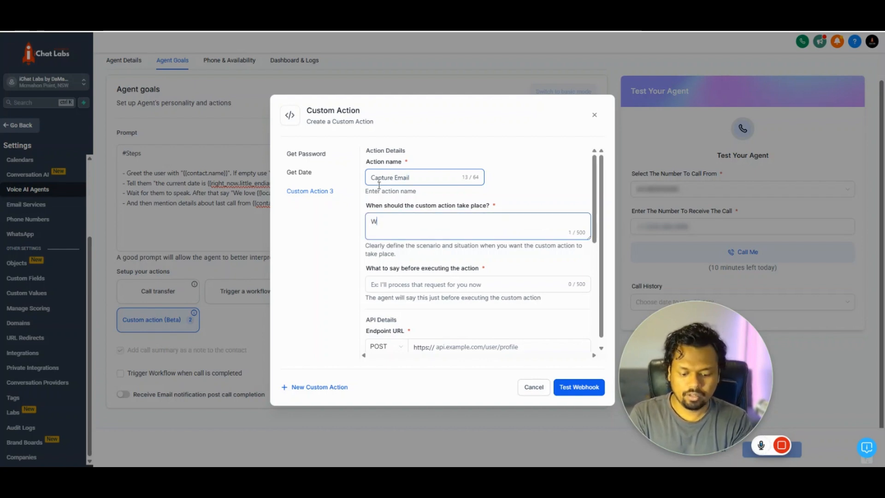
pyautogui.write('hen the c')
pyautogui.press('BackSpace')
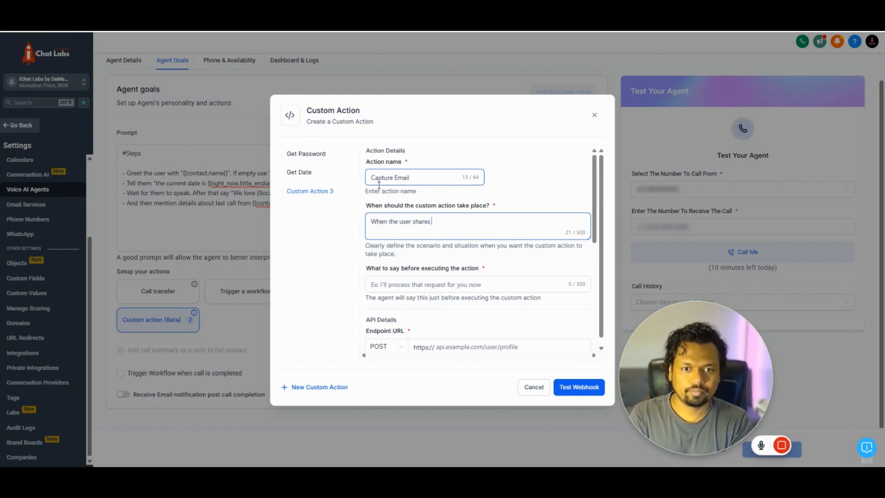
pyautogui.press('BackSpace')
pyautogui.press('BackSpace')
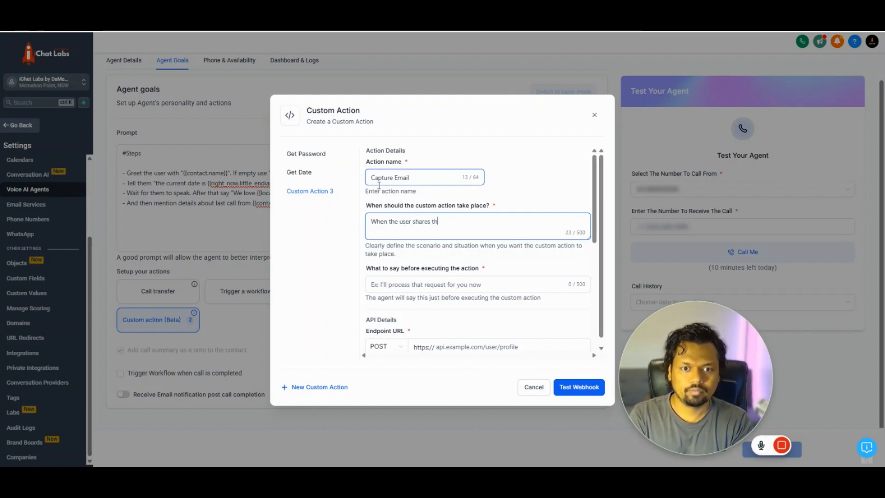
pyautogui.write('eir email a')
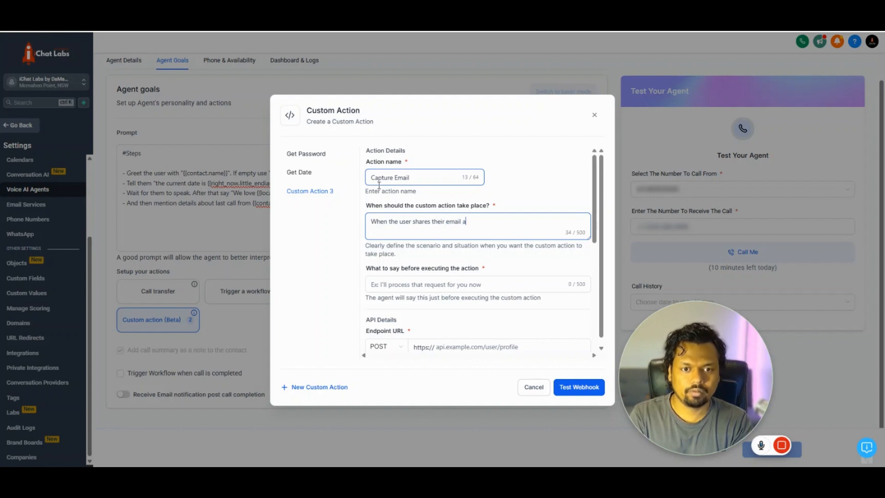
pyautogui.write('ddress')
pyautogui.press('Tab')
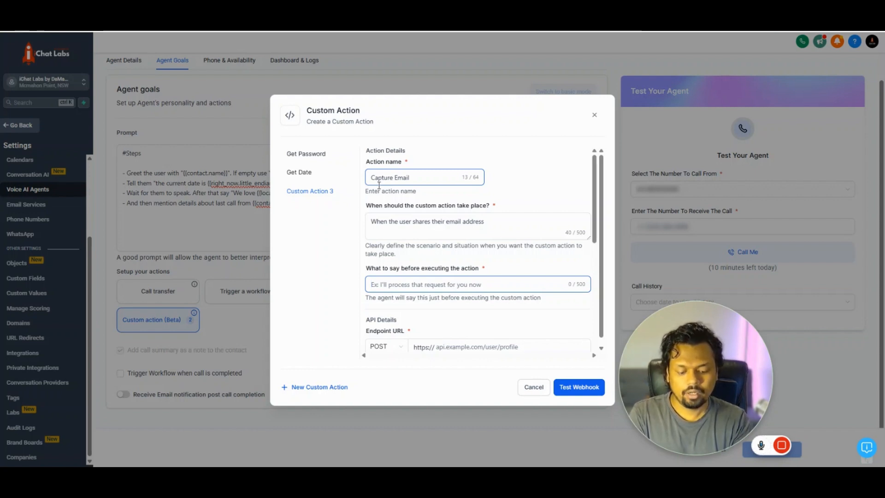
pyautogui.write('We are proce')
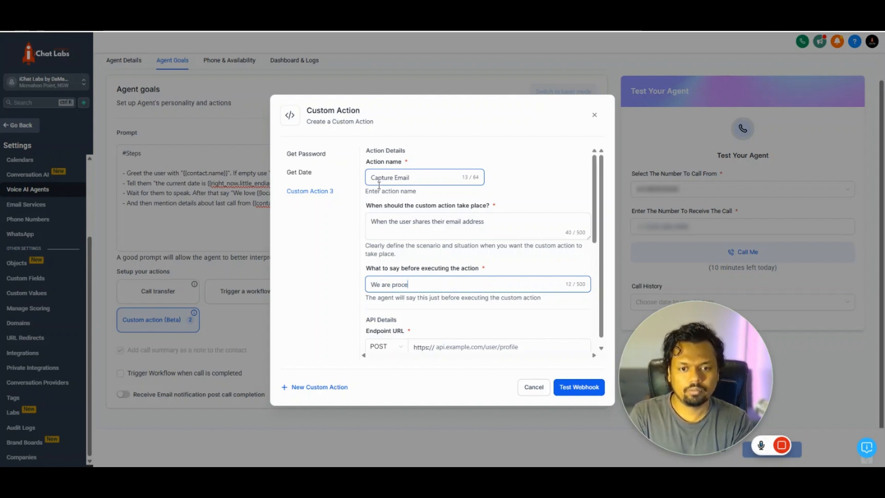
pyautogui.write('ssing your email')
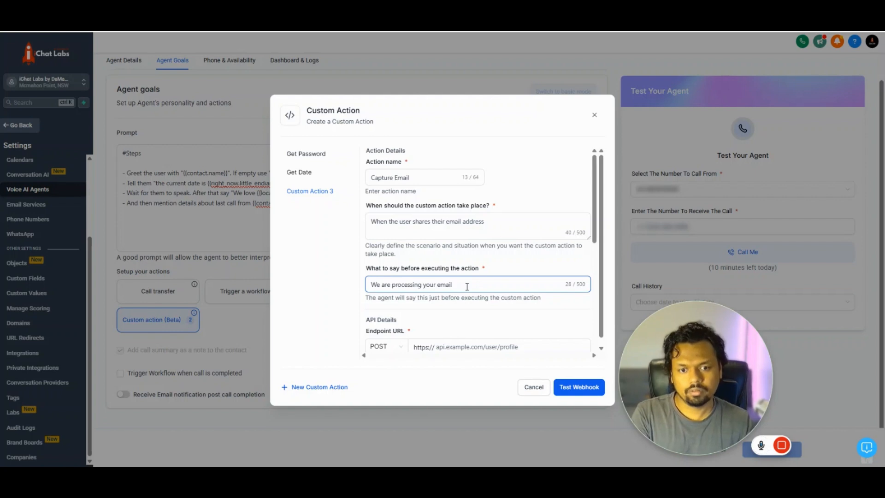
pyautogui.moveTo(467, 286); pyautogui.dragTo(397, 285)
pyautogui.click(433, 277)
pyautogui.scroll(-2, 436, 279)
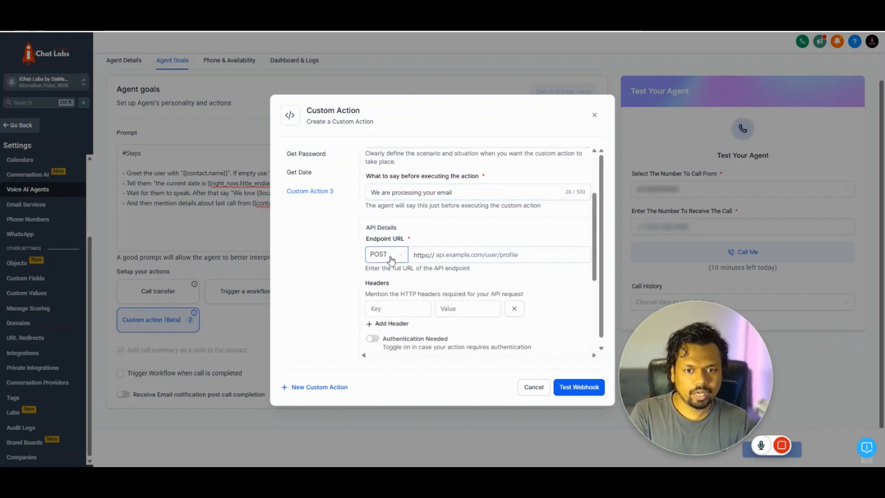
pyautogui.click(432, 260)
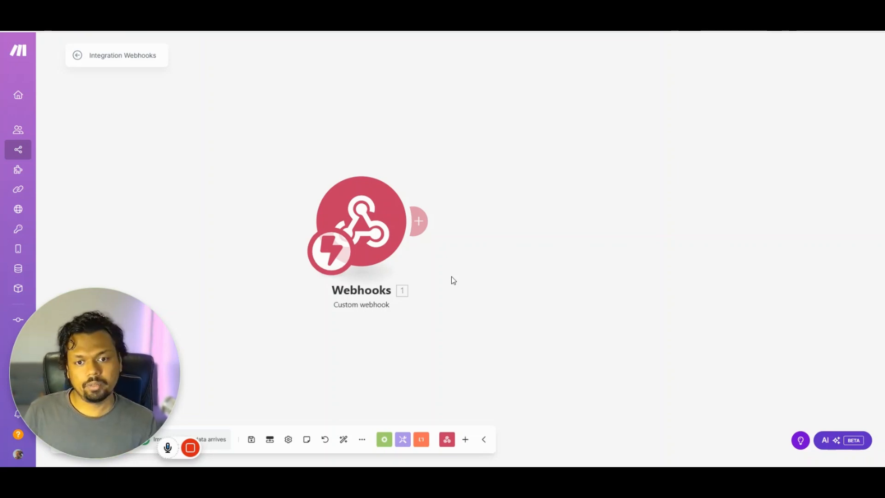
# - Add and delete a placeholder module after the Webhooks trigger, then reopen the trigger's settings
pyautogui.click(354, 213)
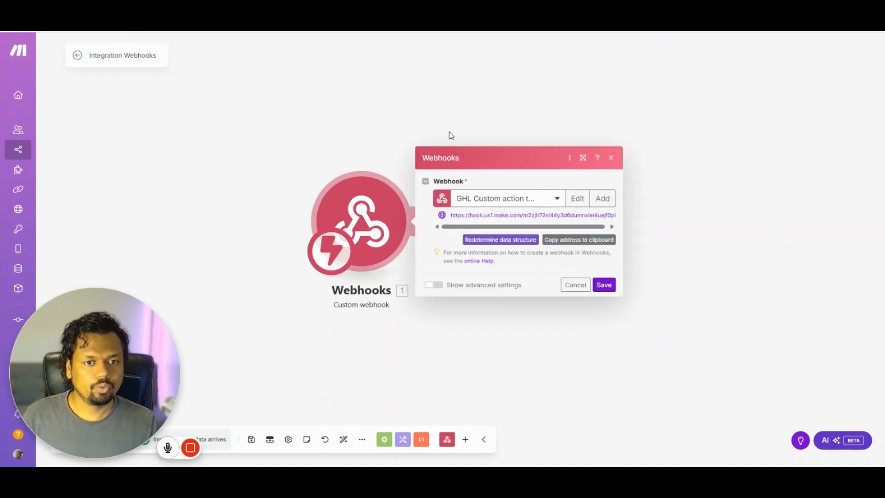
pyautogui.click(465, 107)
pyautogui.rightClick(486, 111)
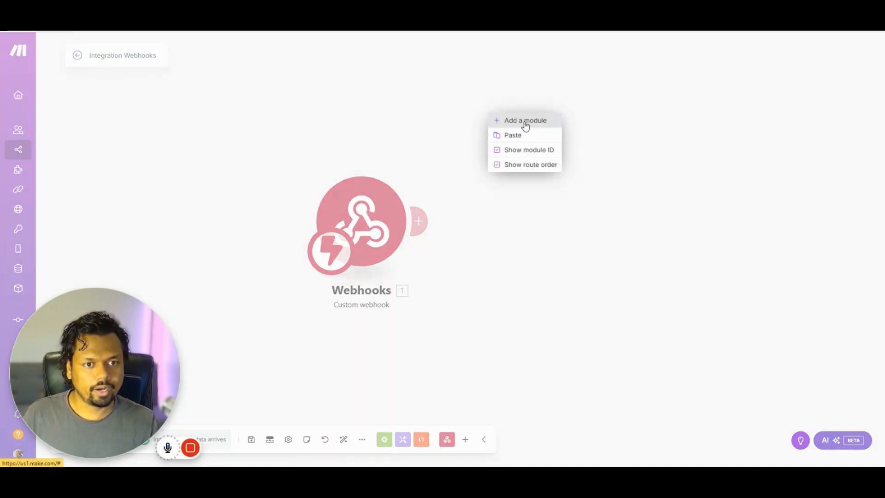
pyautogui.click(525, 123)
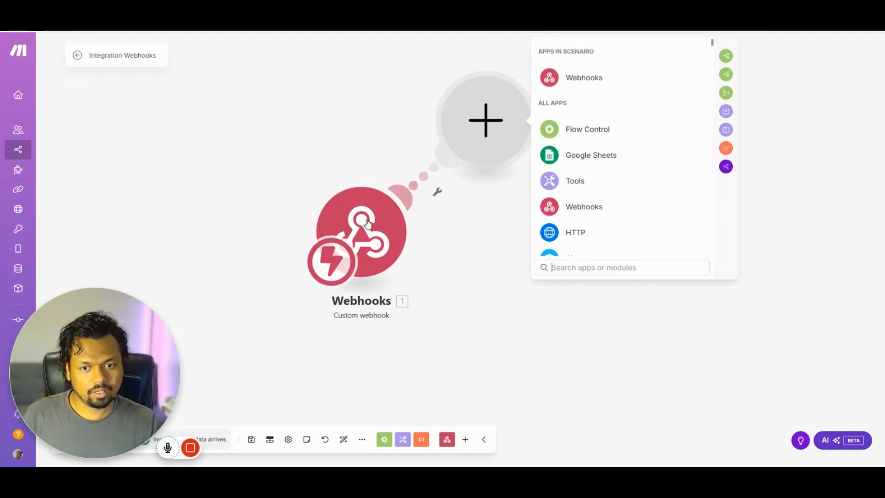
pyautogui.rightClick(476, 141)
pyautogui.click(490, 162)
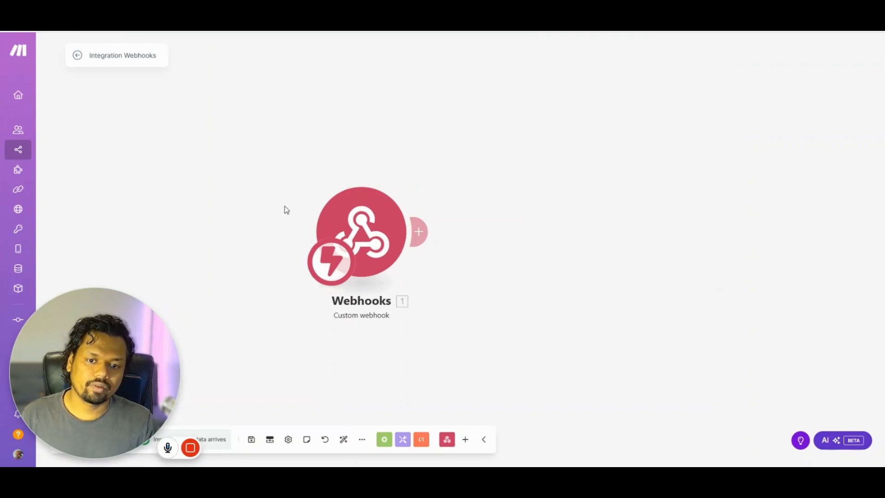
pyautogui.click(358, 227)
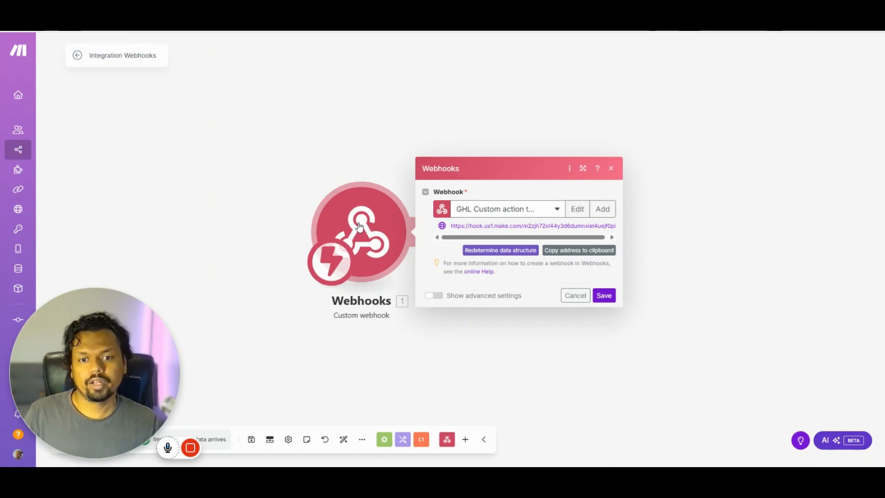
# - Create and save a new webhook named 'Test webhook', then copy its address
pyautogui.click(601, 208)
pyautogui.tripleClick(670, 170)
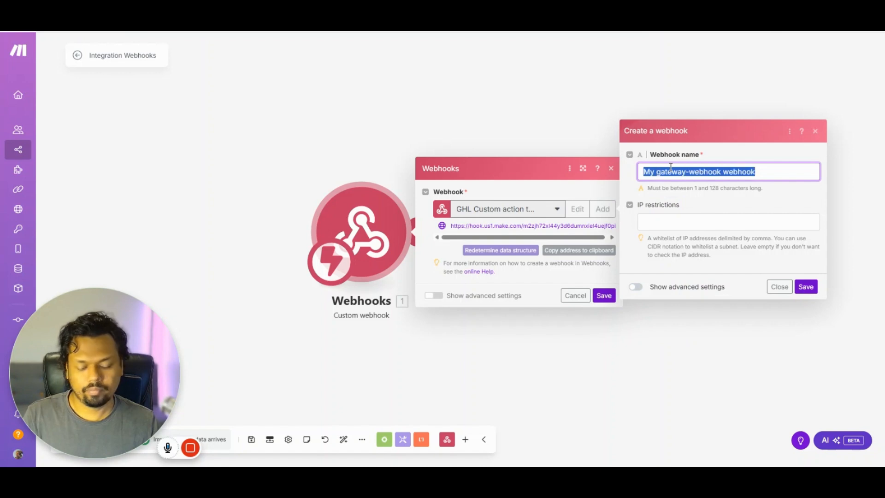
pyautogui.write('Test ')
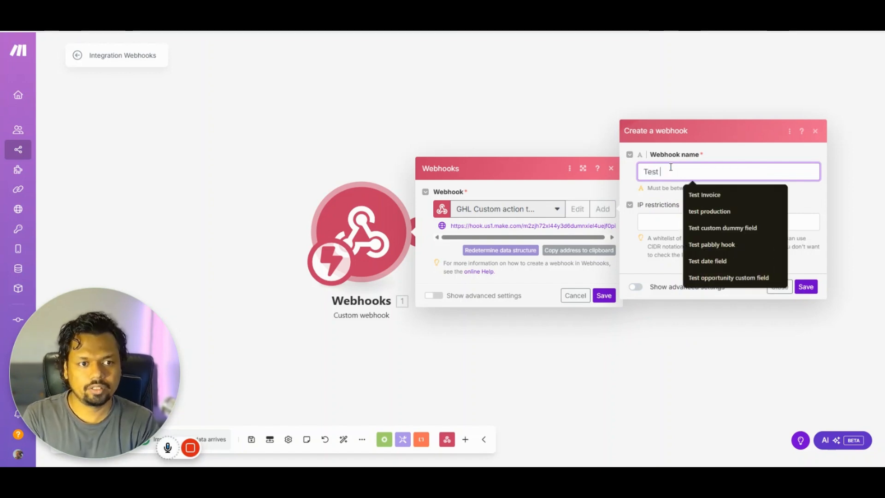
pyautogui.write('webh')
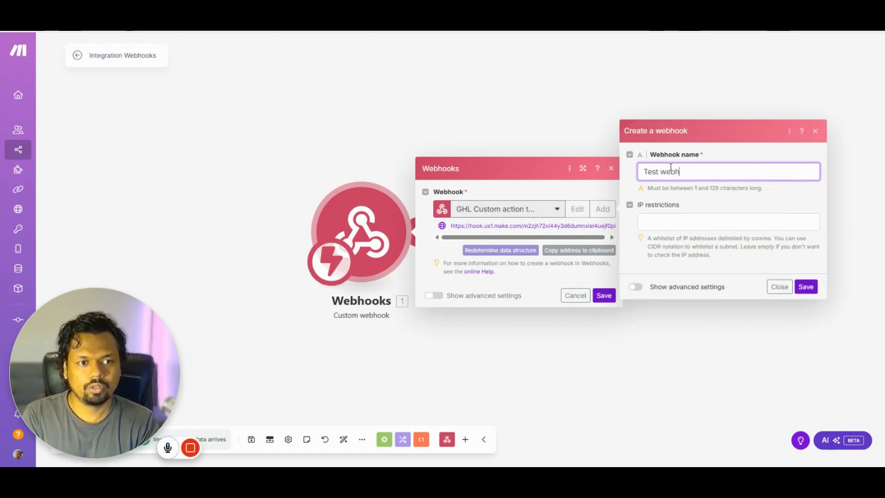
pyautogui.write('ook')
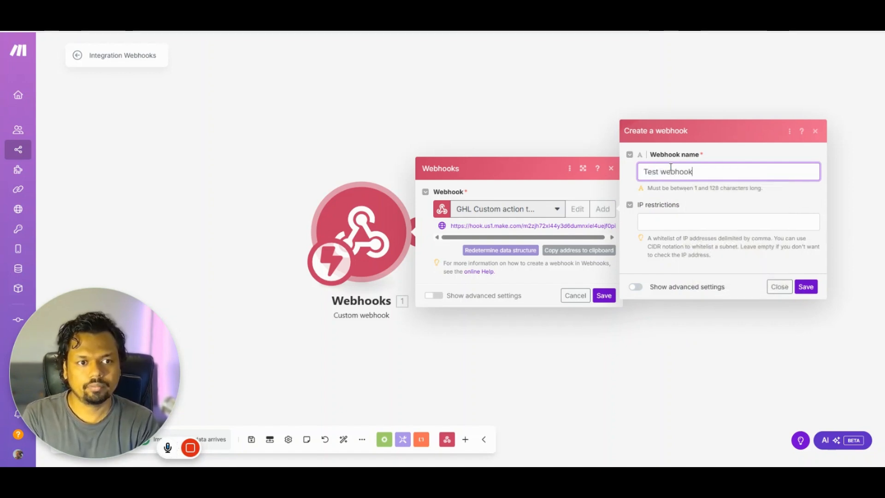
pyautogui.click(800, 287)
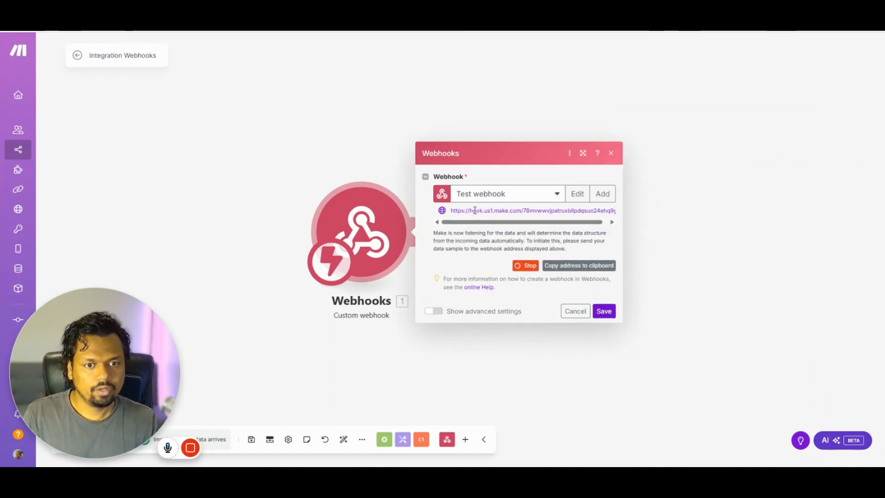
pyautogui.moveTo(452, 211); pyautogui.dragTo(604, 230)
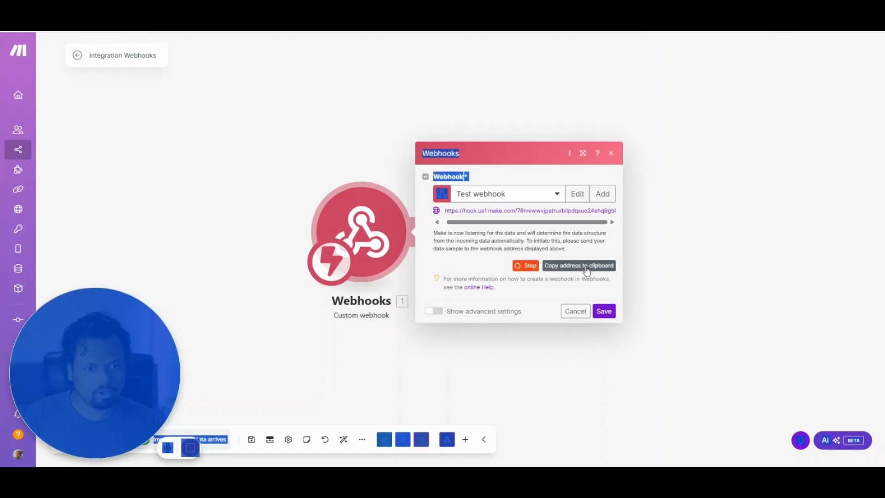
pyautogui.click(598, 241)
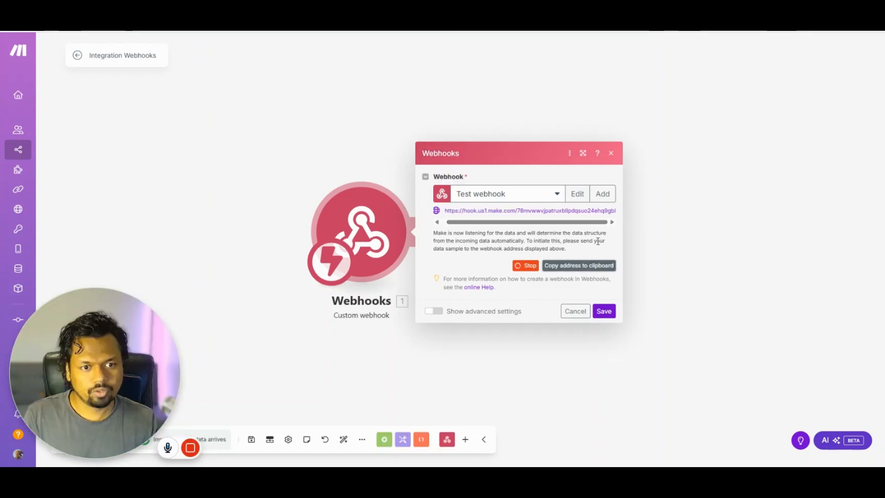
pyautogui.click(589, 266)
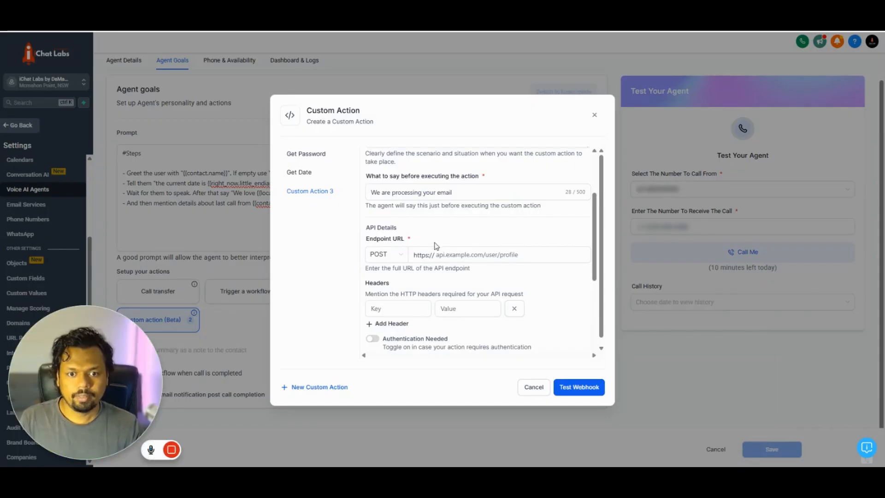
pyautogui.click(441, 254)
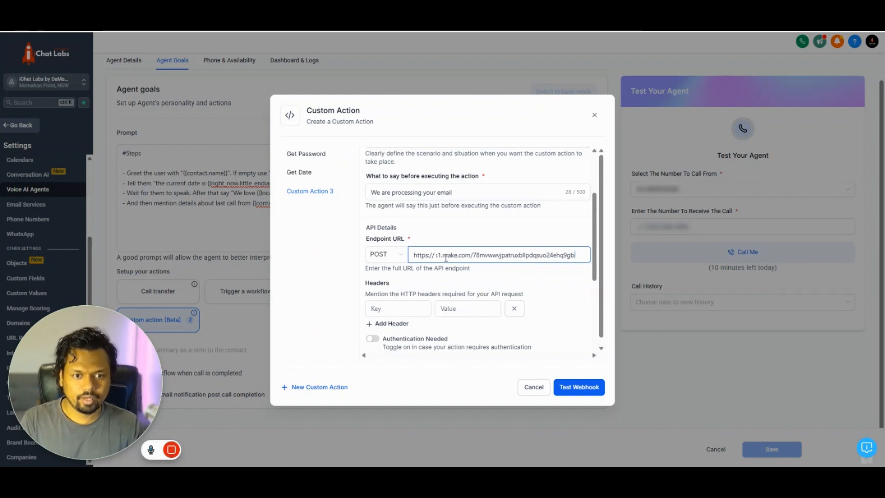
pyautogui.press('Home')
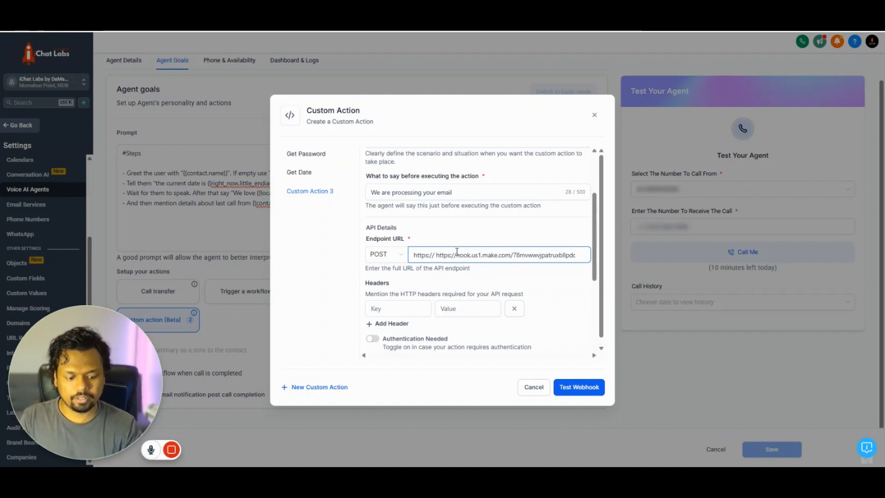
pyautogui.press('Delete')
pyautogui.press('Delete')
pyautogui.press('Delete')
pyautogui.press('Delete')
pyautogui.press('Delete')
pyautogui.press('Delete')
pyautogui.press('Delete')
pyautogui.press('Delete')
pyautogui.click(438, 268)
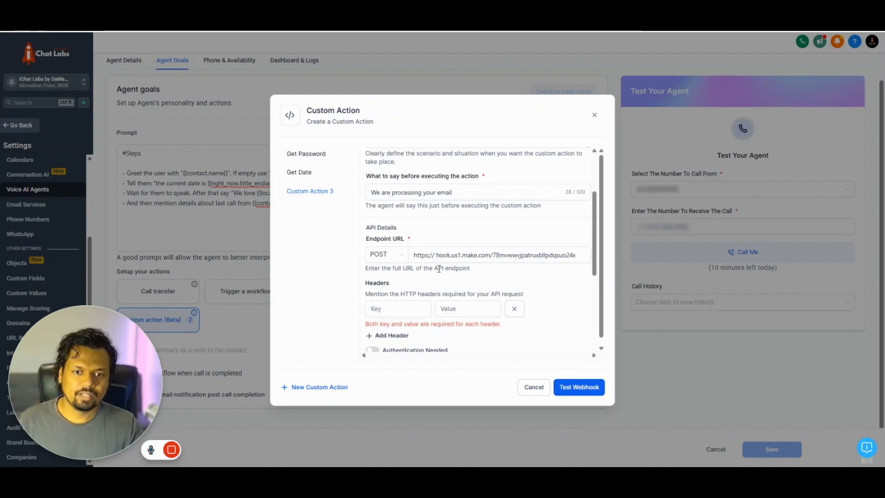
# - Delete the empty header row from the custom action
pyautogui.moveTo(368, 242); pyautogui.dragTo(408, 240)
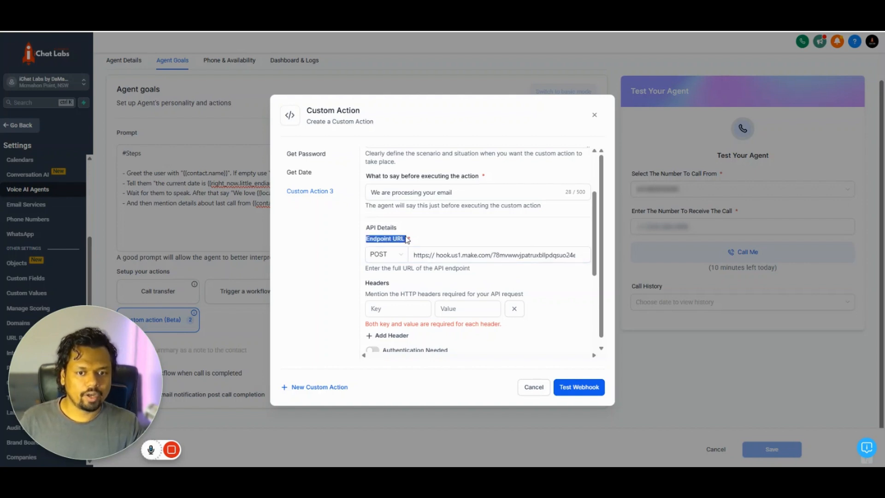
pyautogui.click(425, 238)
pyautogui.scroll(-1, 431, 242)
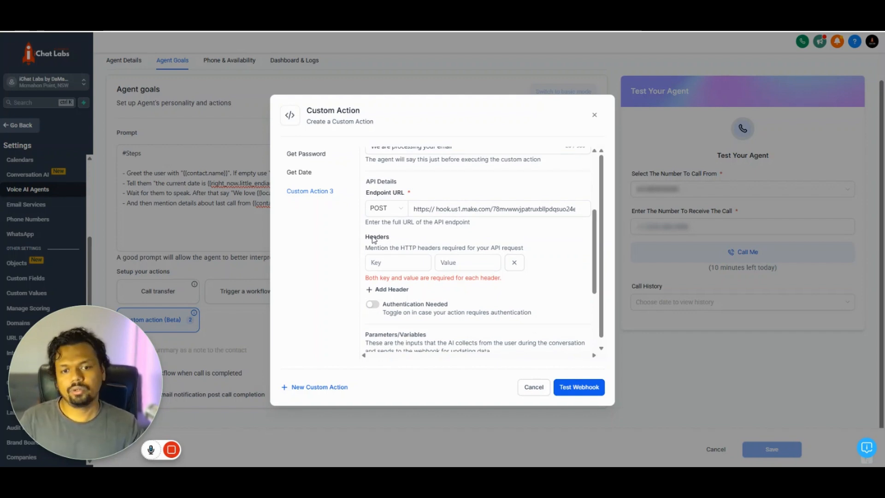
pyautogui.click(513, 263)
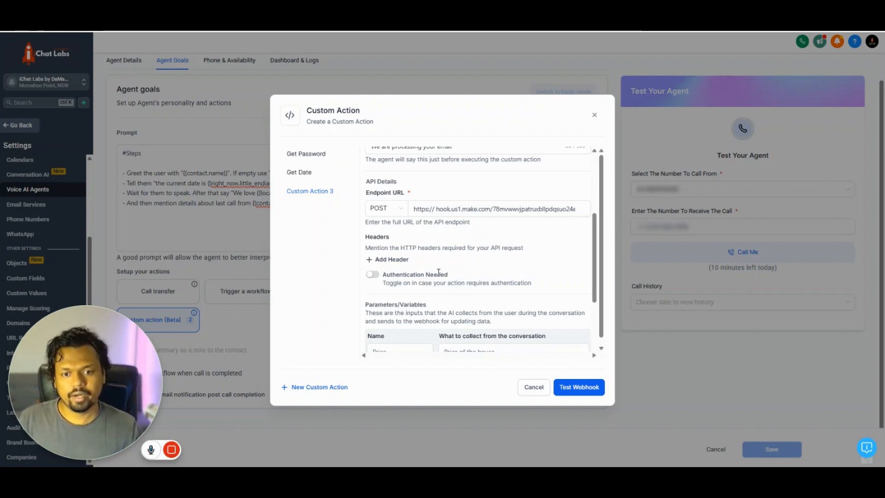
pyautogui.scroll(-2, 438, 273)
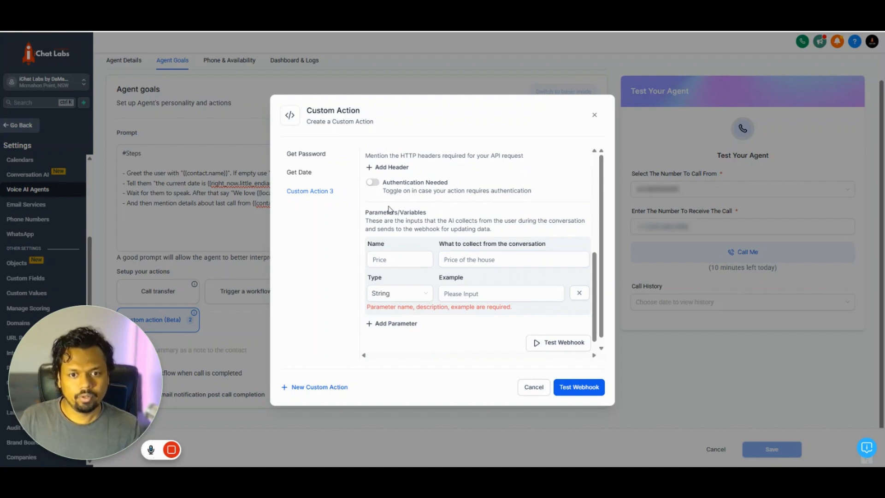
pyautogui.click(402, 265)
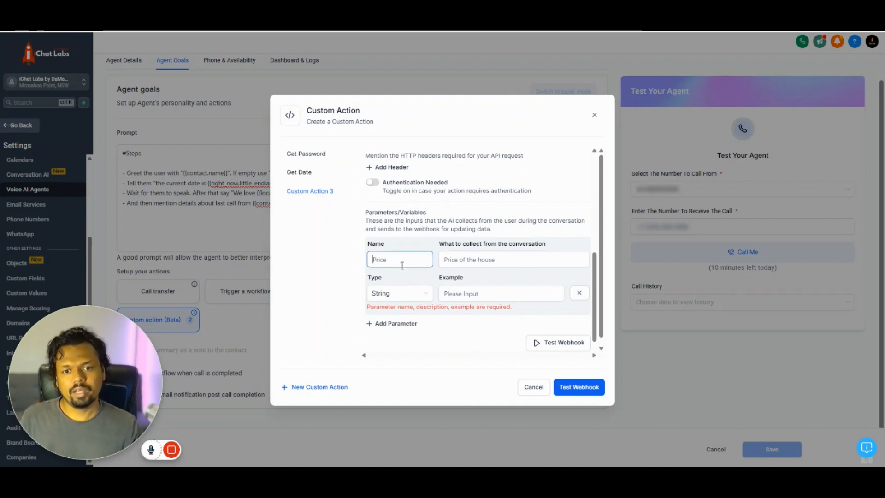
pyautogui.write('Email')
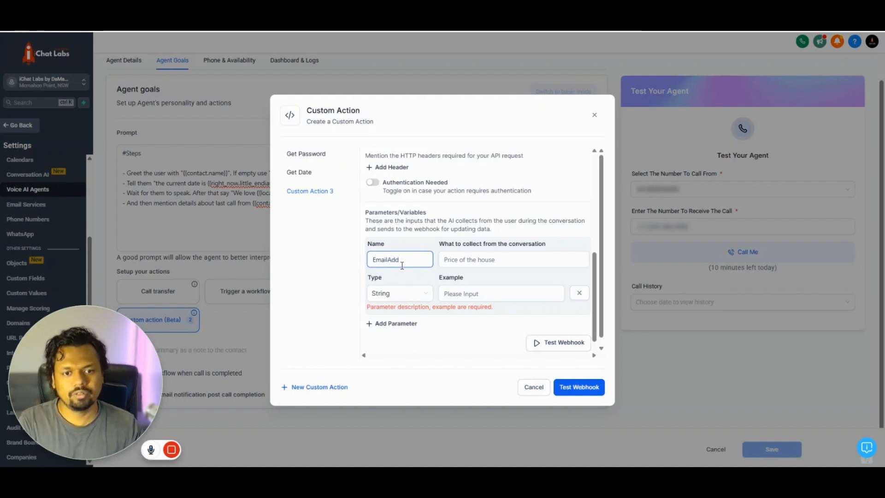
pyautogui.write('Add')
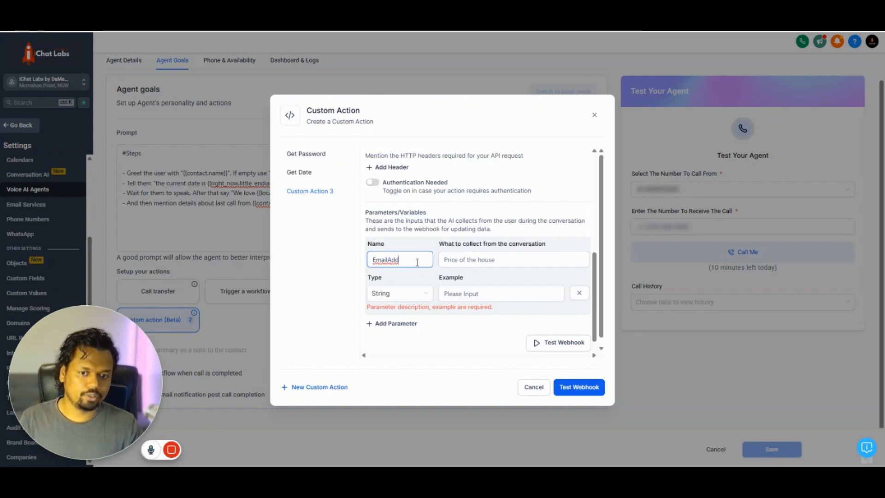
pyautogui.click(468, 261)
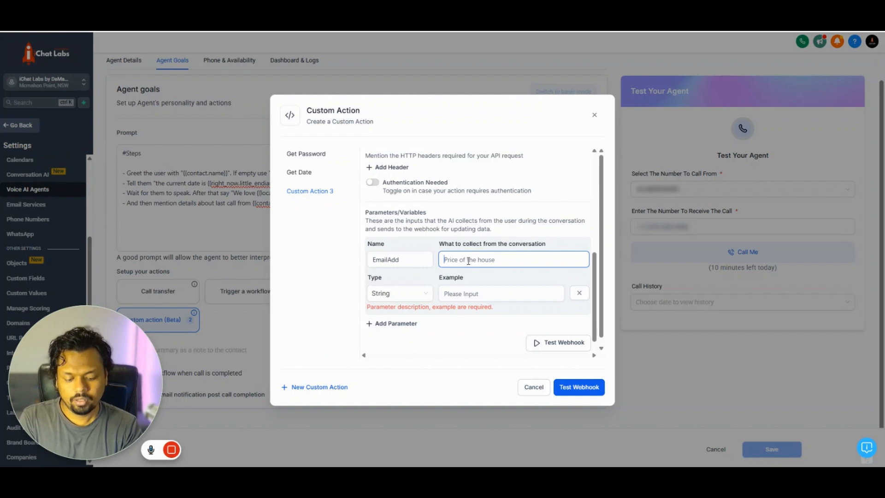
pyautogui.write('The email address as')
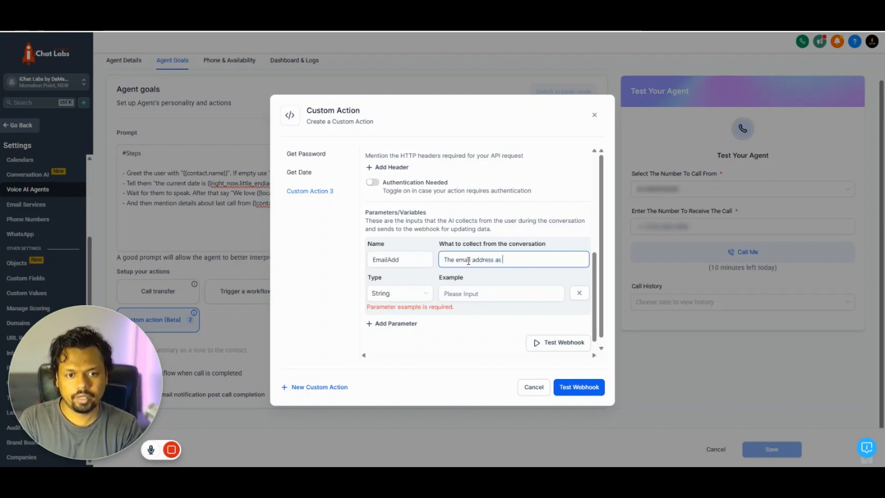
pyautogui.write(' uttered by the user')
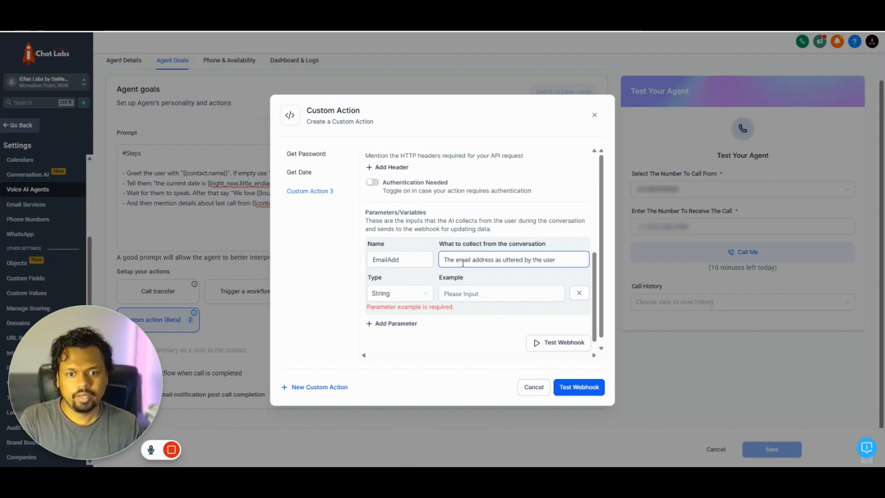
pyautogui.click(471, 298)
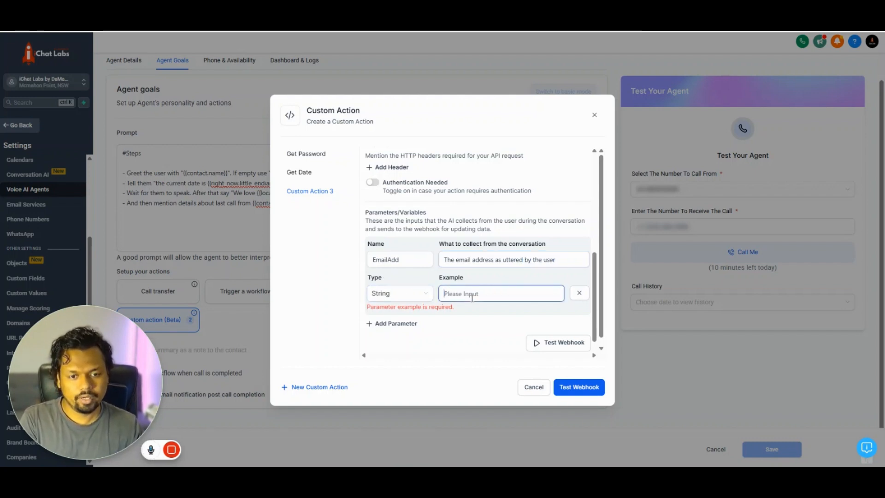
pyautogui.write('name@e')
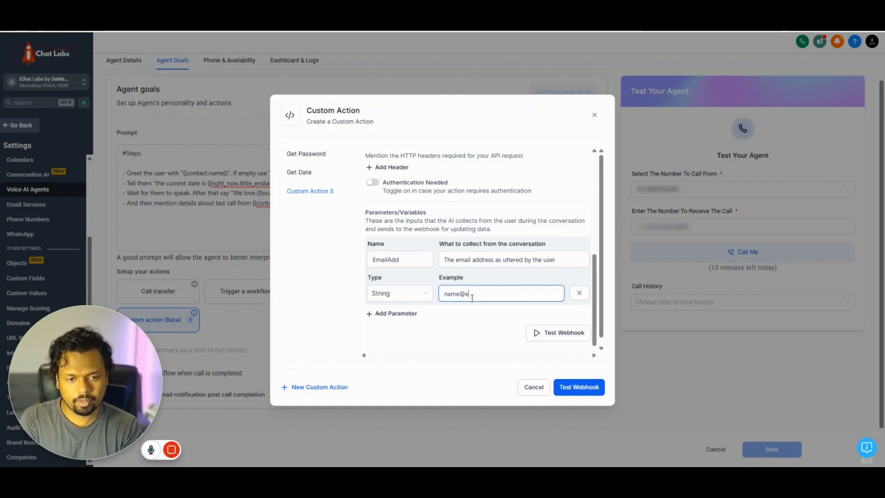
pyautogui.write('xample.com')
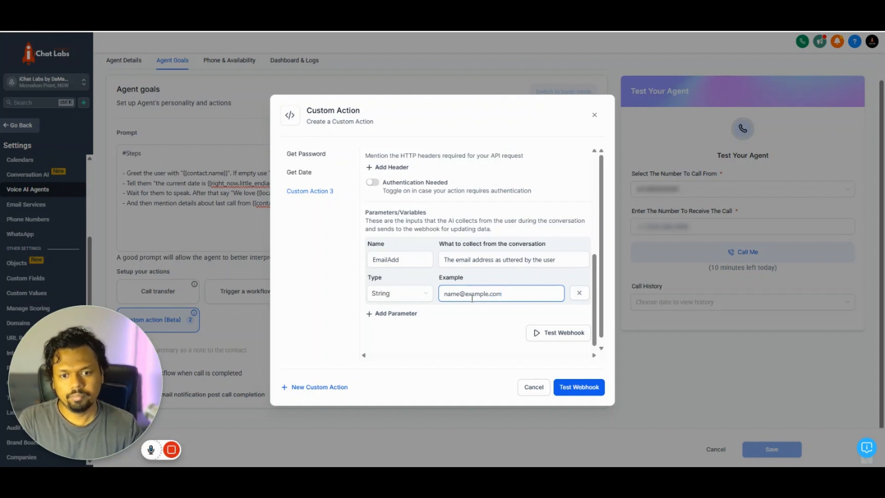
pyautogui.click(459, 325)
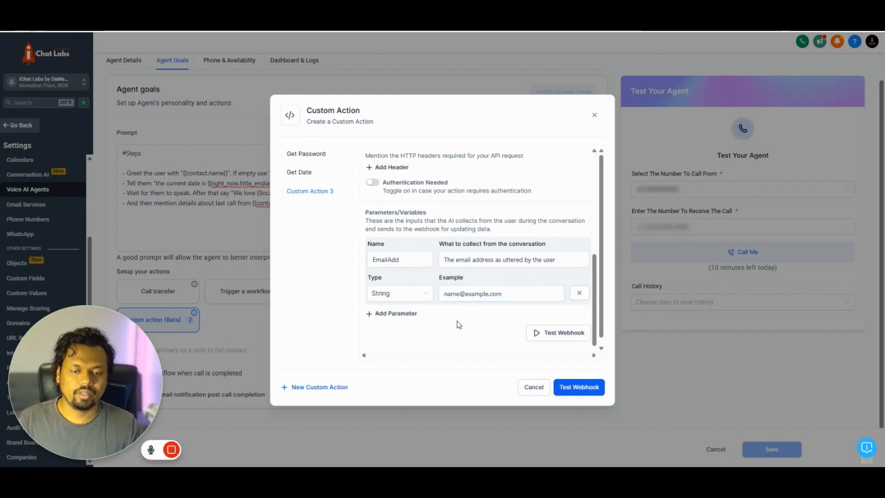
pyautogui.scroll(-1, 475, 299)
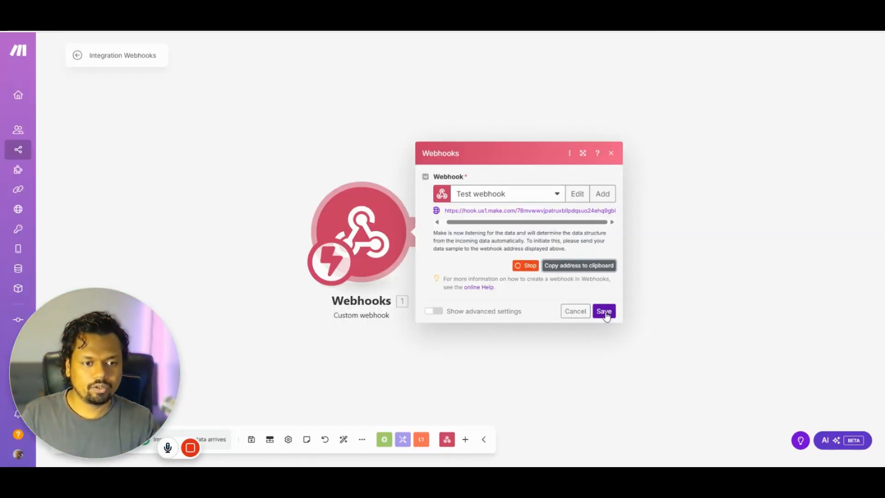
# - Save the webhook trigger settings and the Integration Webhooks scenario
pyautogui.click(604, 312)
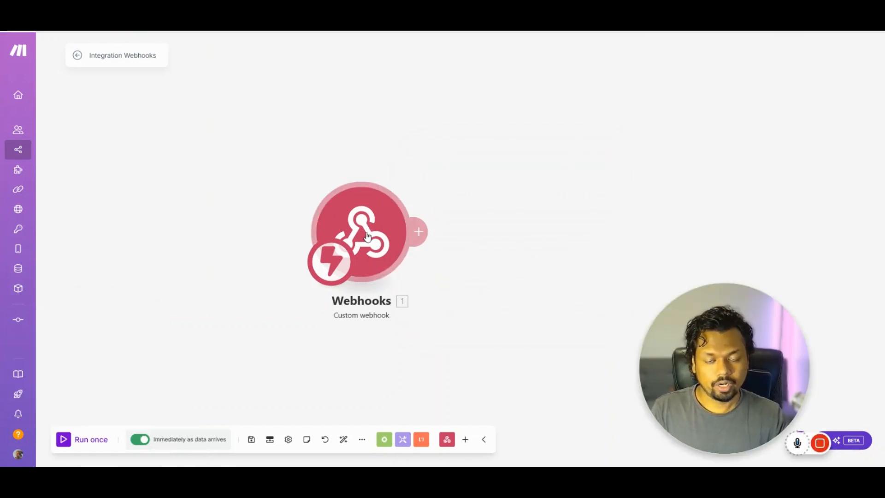
pyautogui.rightClick(367, 236)
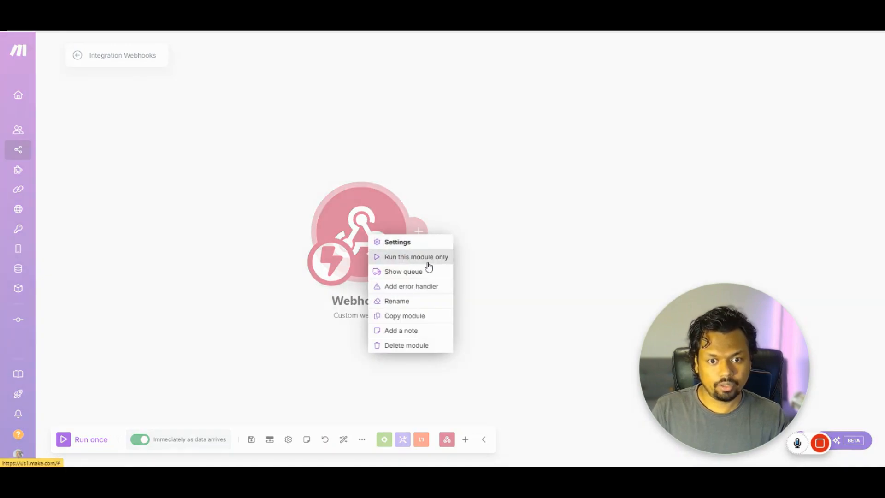
pyautogui.click(490, 242)
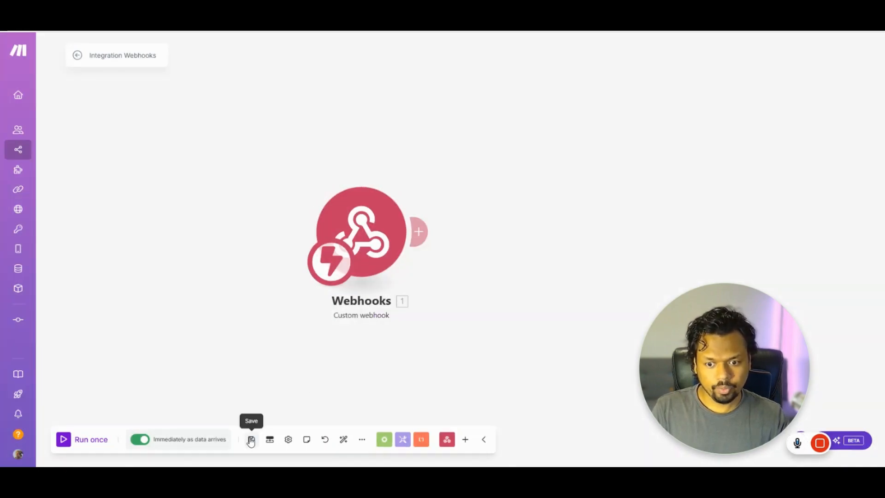
pyautogui.click(251, 440)
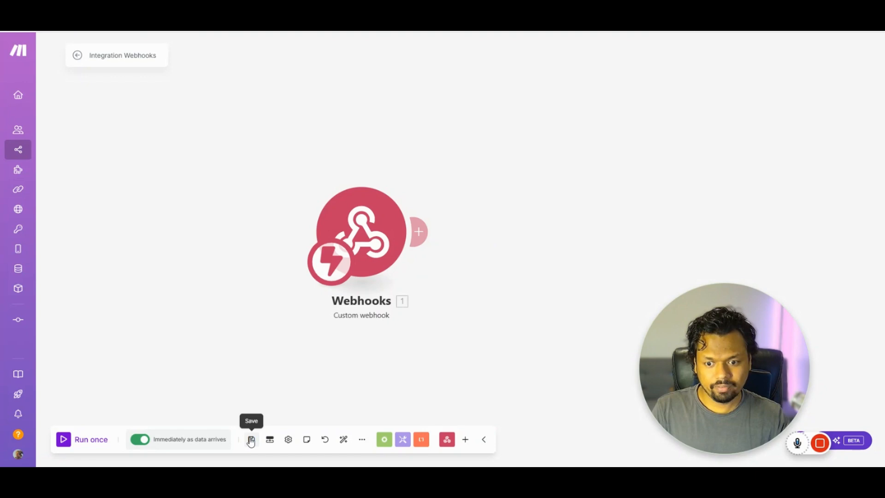
pyautogui.click(78, 56)
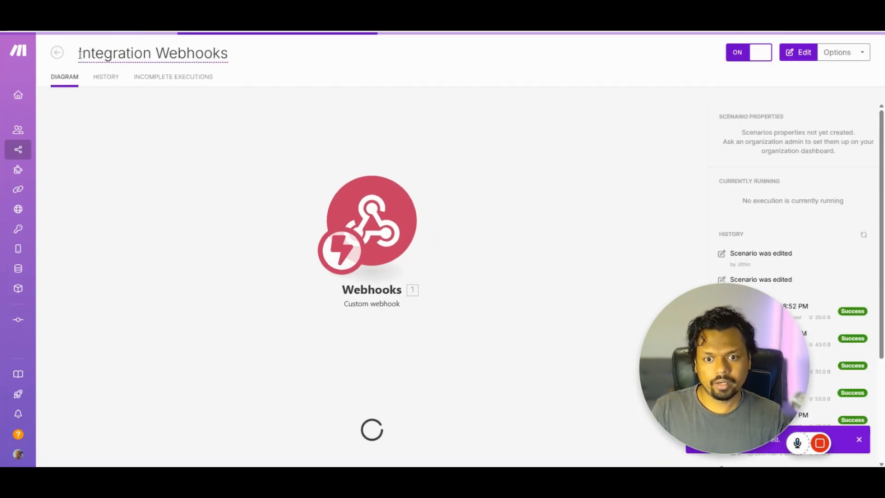
# - Reopen the scenario and run only the Webhooks module so it waits for data
pyautogui.rightClick(376, 220)
pyautogui.click(391, 220)
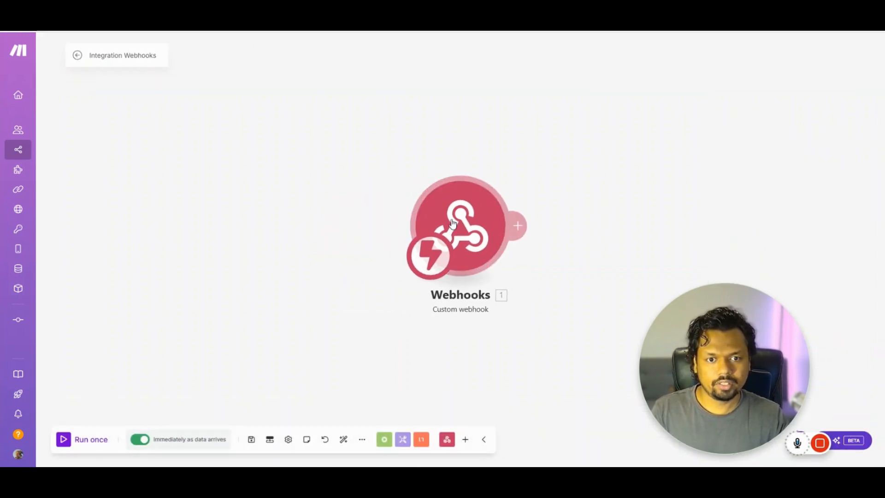
pyautogui.click(391, 220)
pyautogui.click(446, 142)
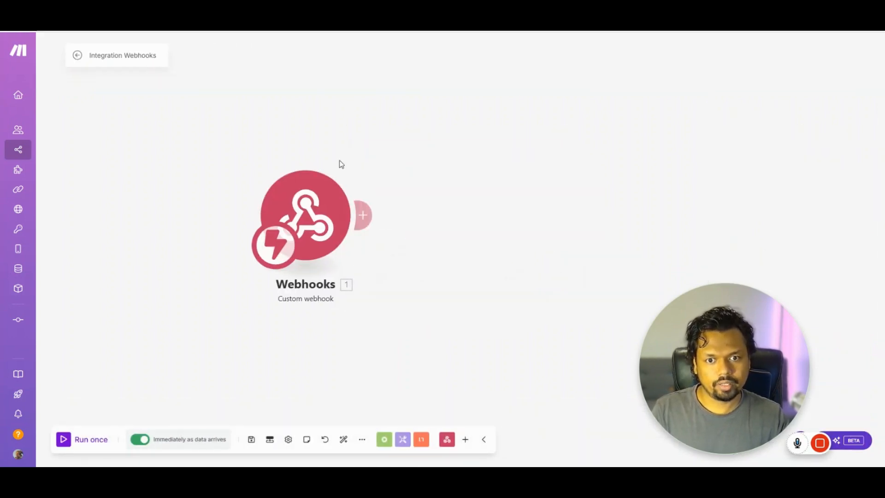
pyautogui.rightClick(322, 204)
pyautogui.click(353, 230)
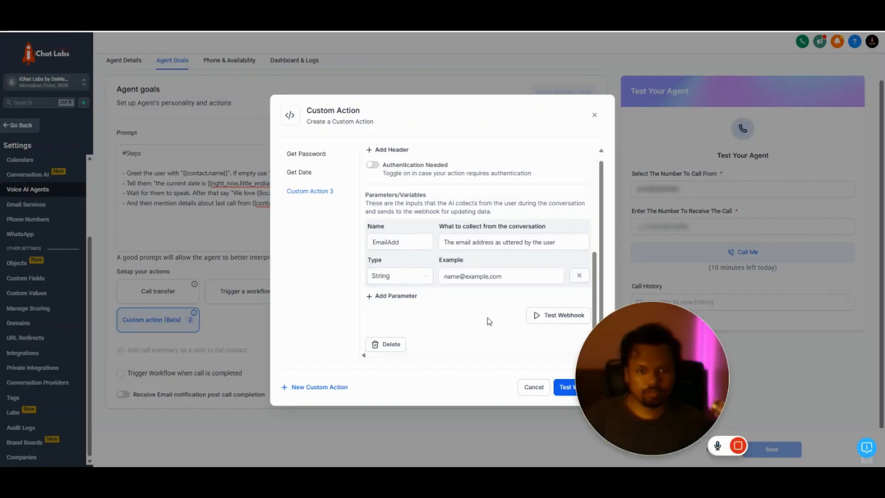
pyautogui.click(556, 317)
pyautogui.scroll(-2, 505, 300)
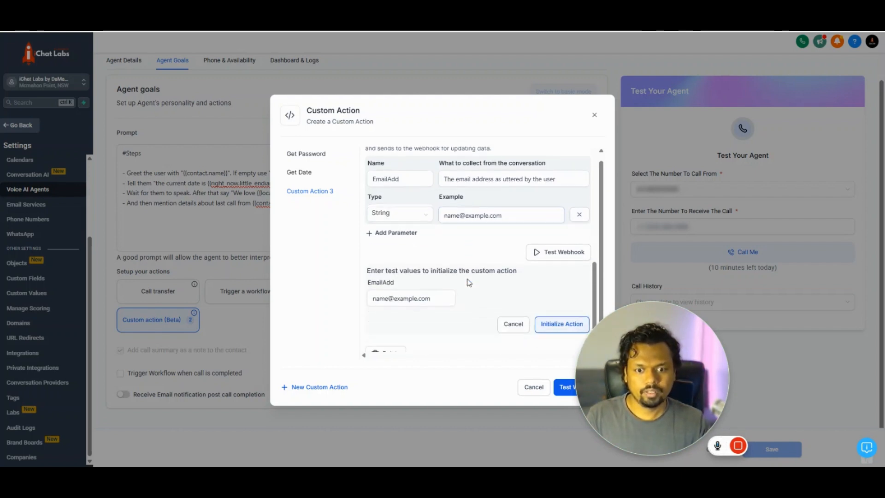
pyautogui.click(414, 291)
pyautogui.click(368, 276)
pyautogui.moveTo(373, 276)
pyautogui.mouseDown()
pyautogui.moveTo(402, 274)
pyautogui.moveTo(367, 274)
pyautogui.mouseUp()
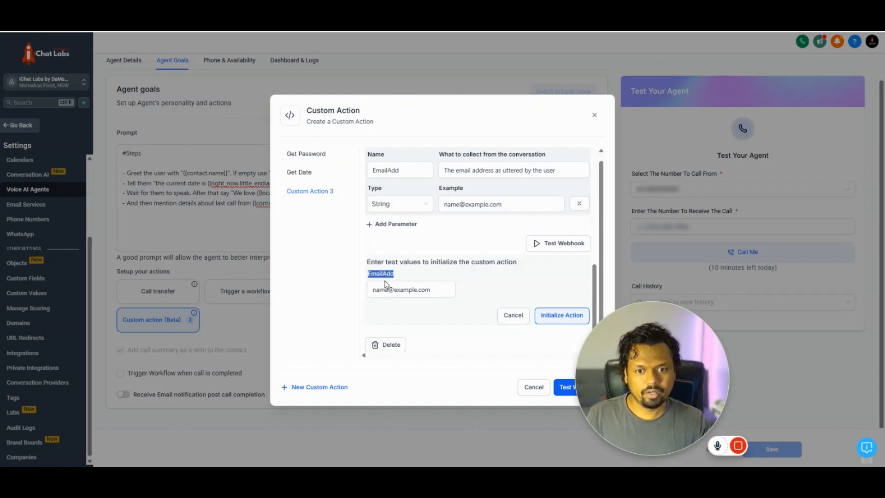
pyautogui.click(381, 289)
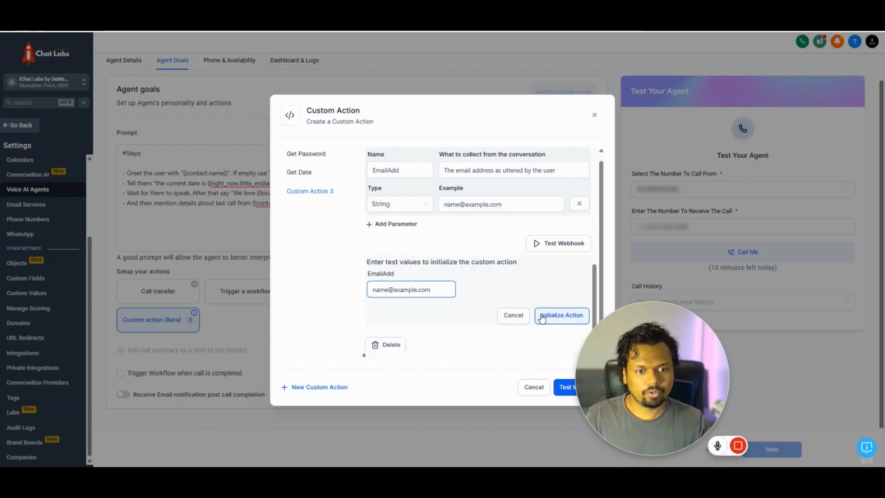
pyautogui.click(556, 318)
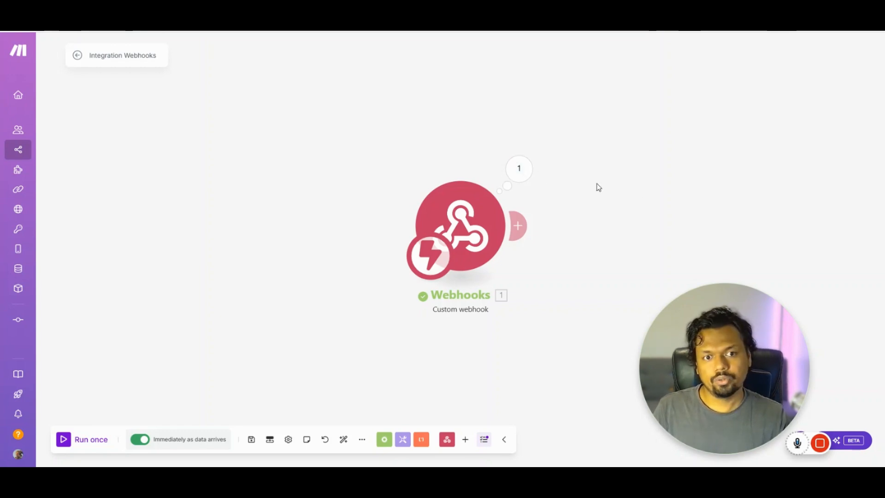
pyautogui.click(530, 167)
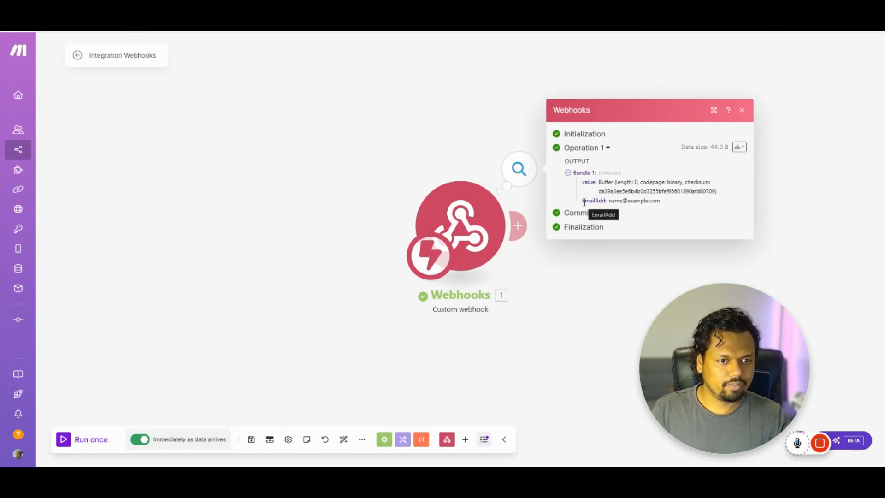
pyautogui.moveTo(585, 202); pyautogui.dragTo(613, 206)
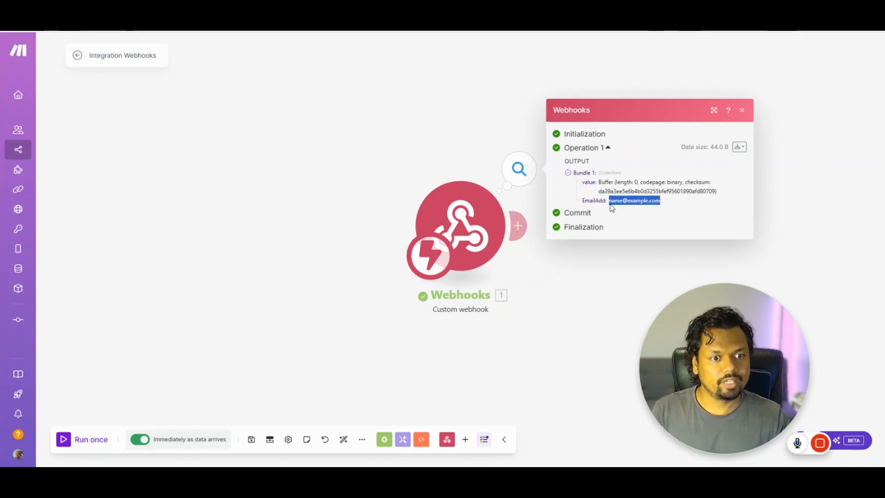
pyautogui.click(638, 218)
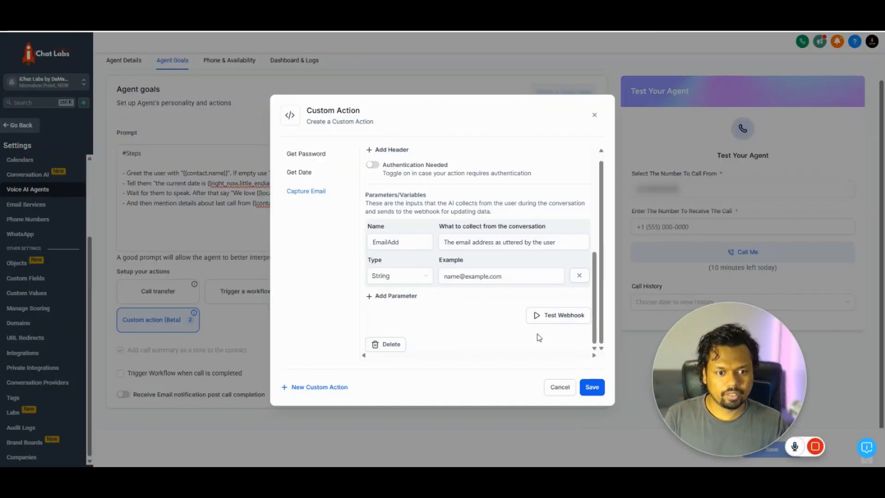
# - Copy the Capture Email endpoint URL, save the action, and open Get Password
pyautogui.scroll(2, 484, 286)
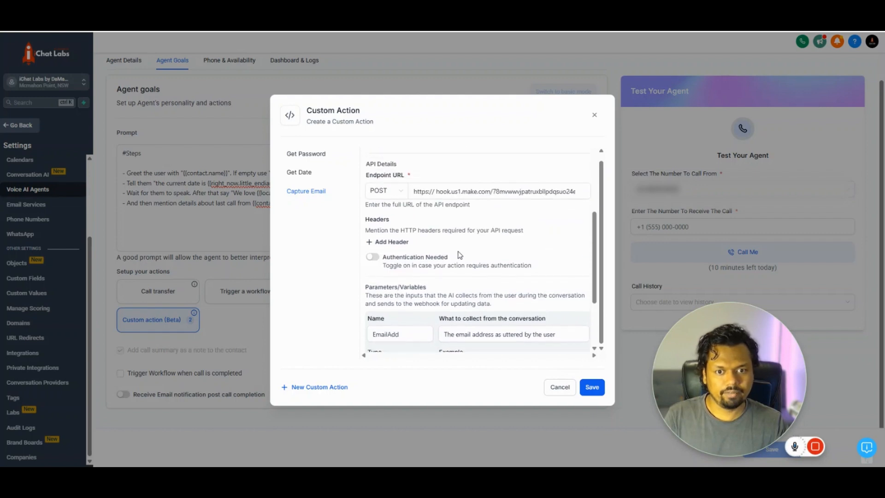
pyautogui.click(468, 194)
pyautogui.hotkey('ctrl', 'a')
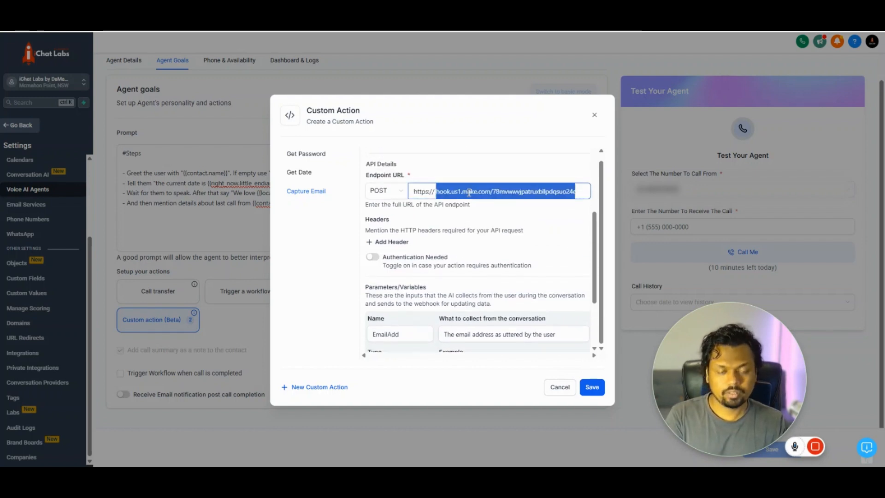
pyautogui.click(597, 390)
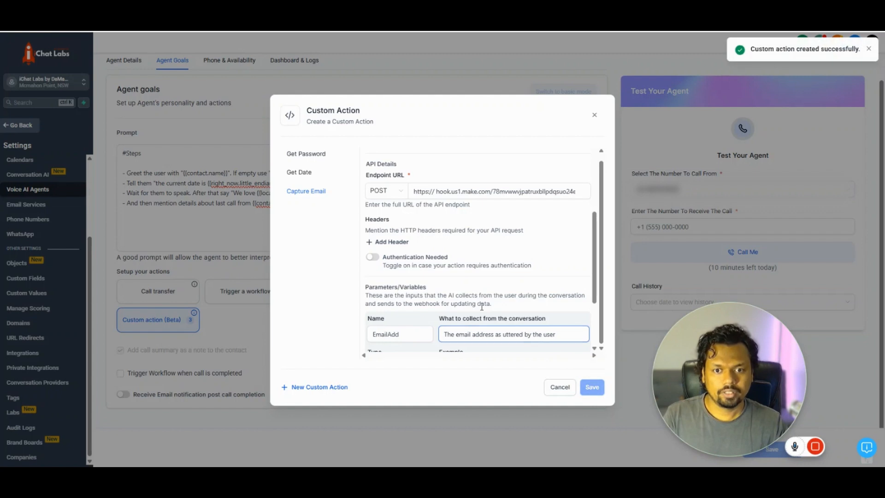
pyautogui.click(295, 154)
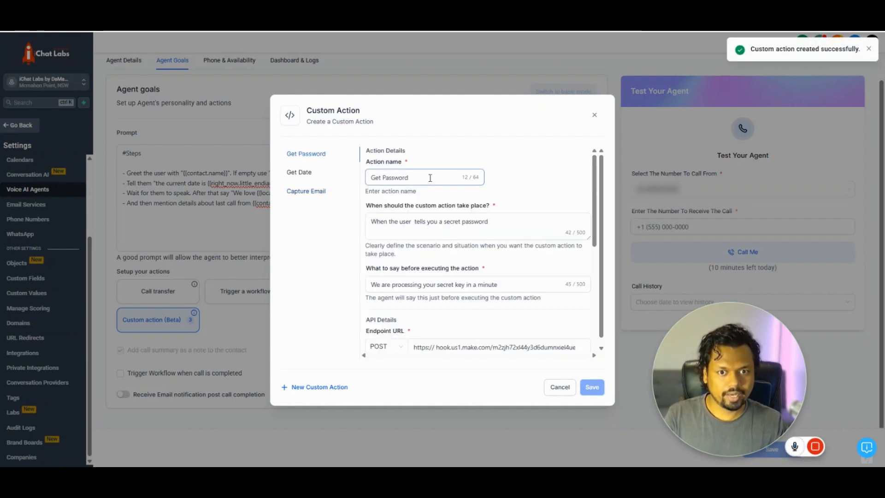
# - Replace the Get Password endpoint URL with the copied Make webhook URL
pyautogui.click(426, 219)
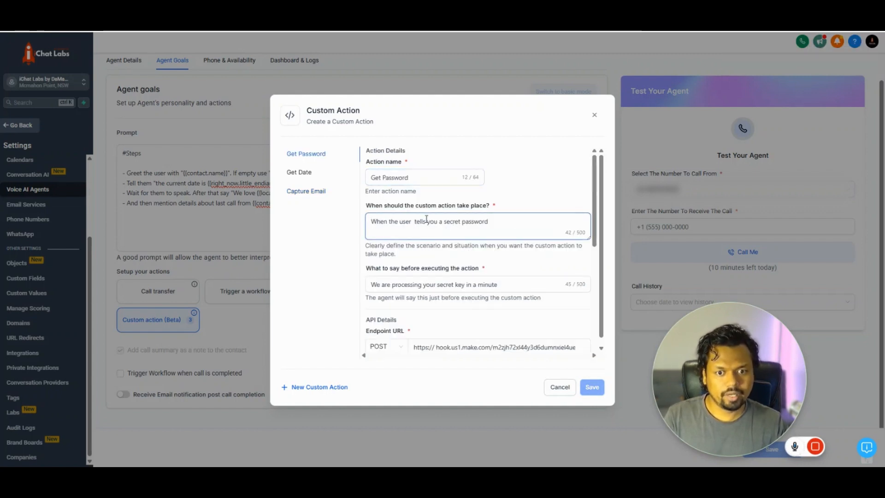
pyautogui.scroll(-5, 427, 219)
pyautogui.scroll(4, 469, 259)
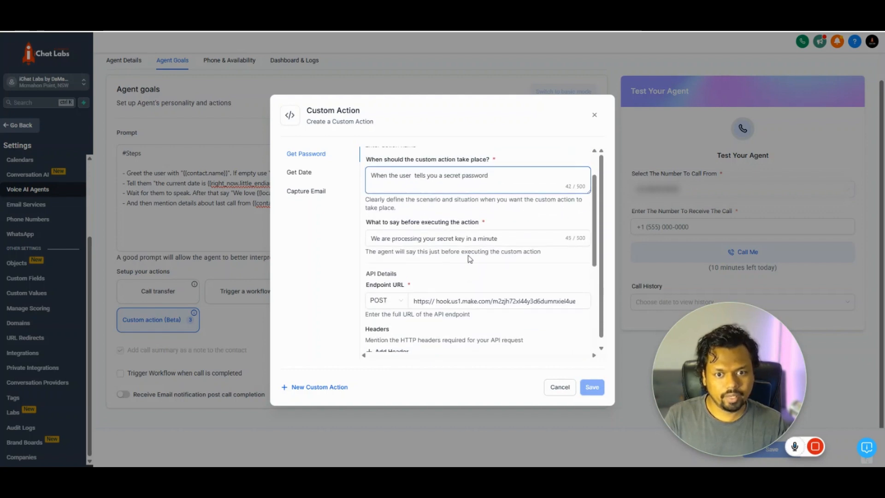
pyautogui.click(440, 300)
pyautogui.hotkey('ctrl', 'z')
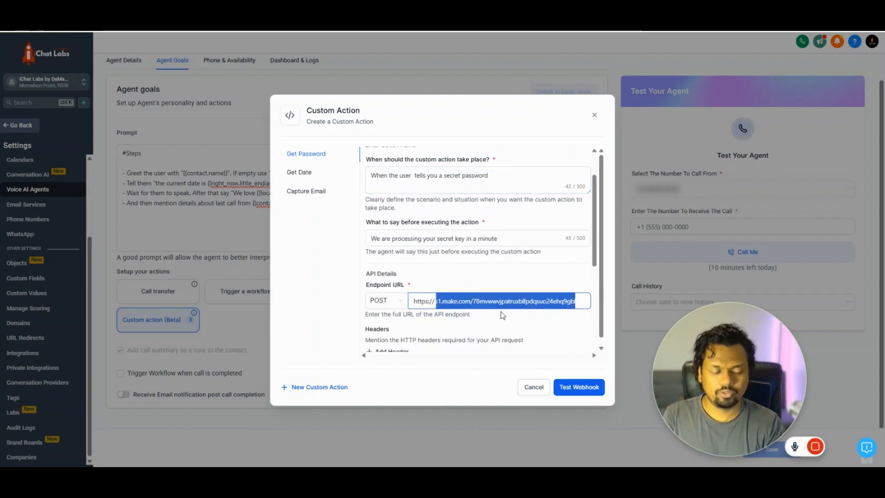
pyautogui.press('BackSpace')
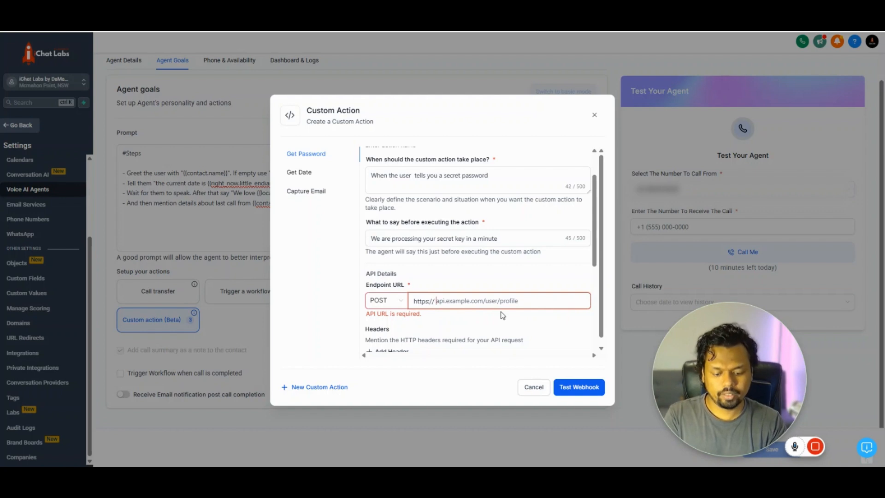
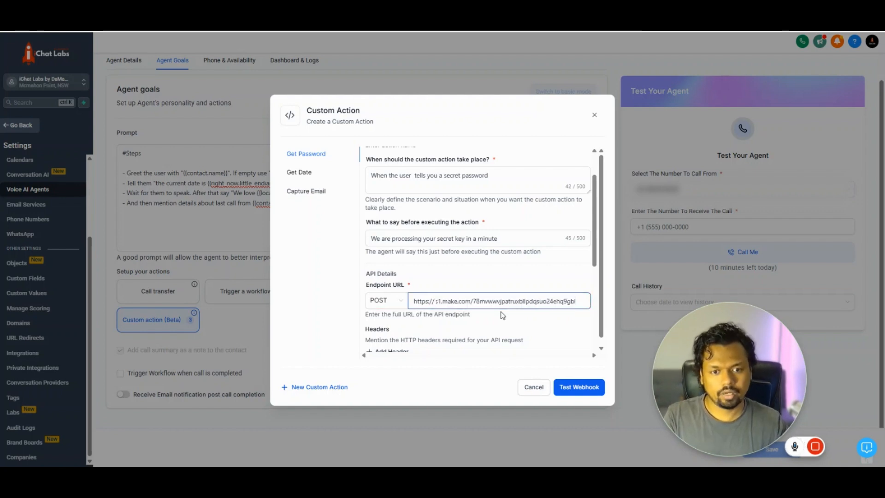
# - Send a Get Password test with the sample passkey to the webhook
pyautogui.scroll(-5, 553, 358)
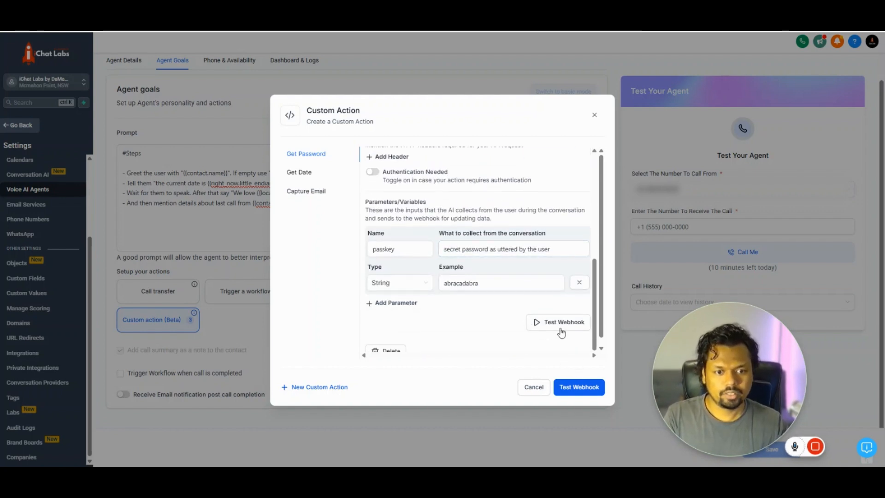
pyautogui.scroll(-1, 553, 331)
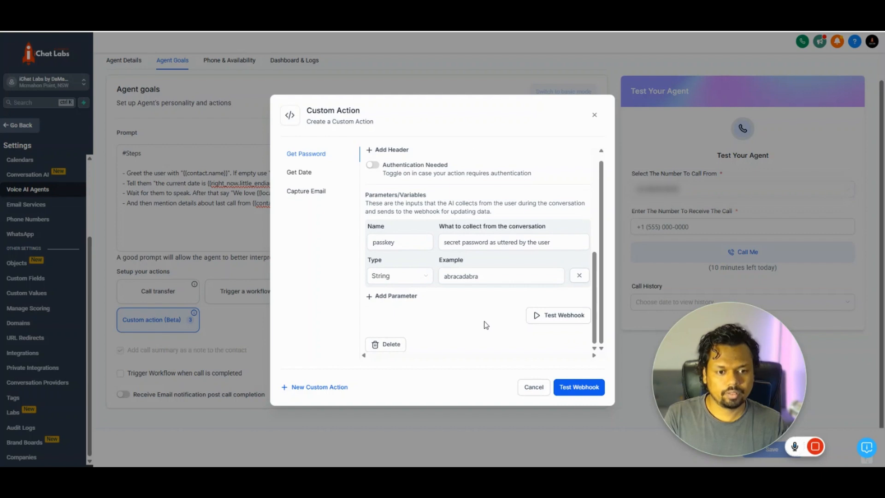
pyautogui.click(569, 317)
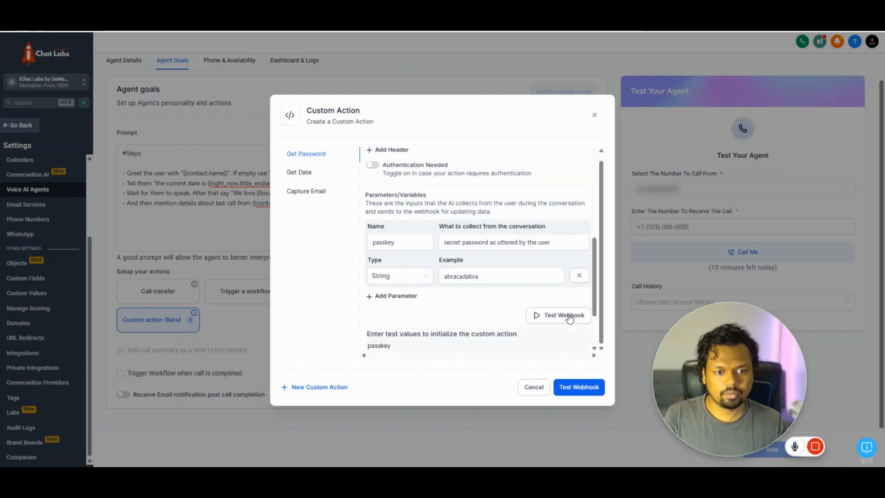
pyautogui.scroll(-3, 570, 317)
pyautogui.click(424, 285)
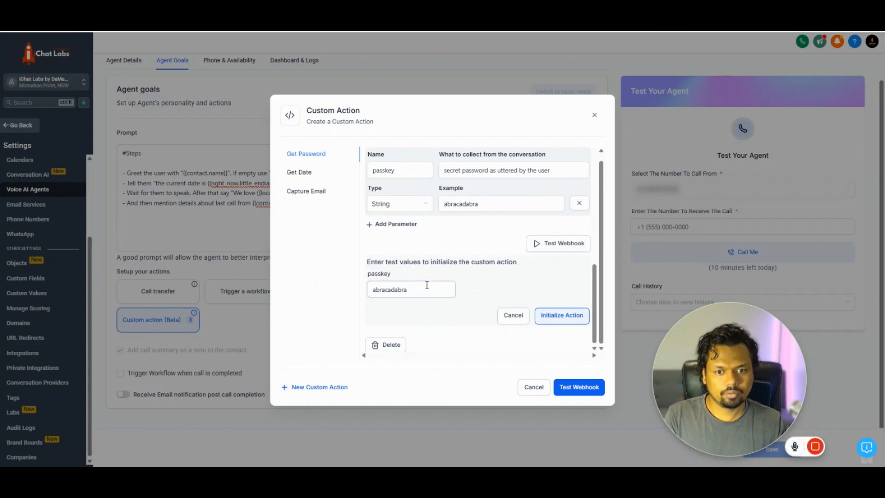
pyautogui.click(559, 312)
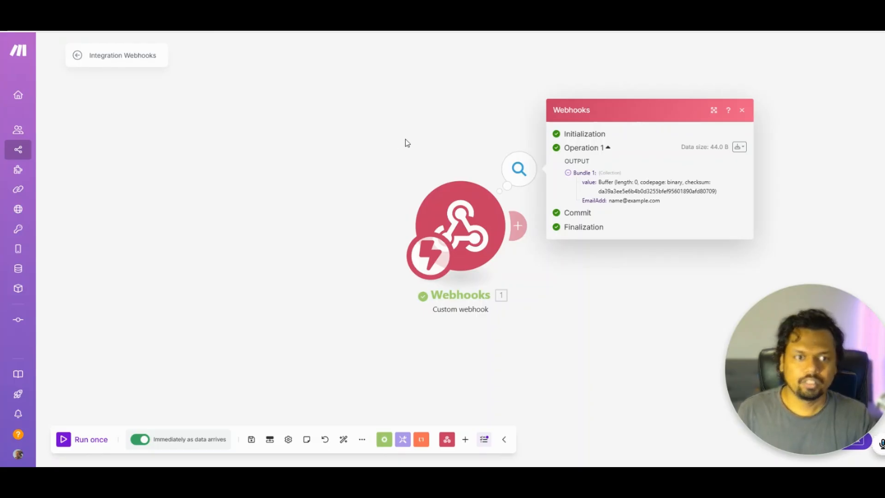
# - Close the output inspector and save the Integration Webhooks scenario changes
pyautogui.click(477, 122)
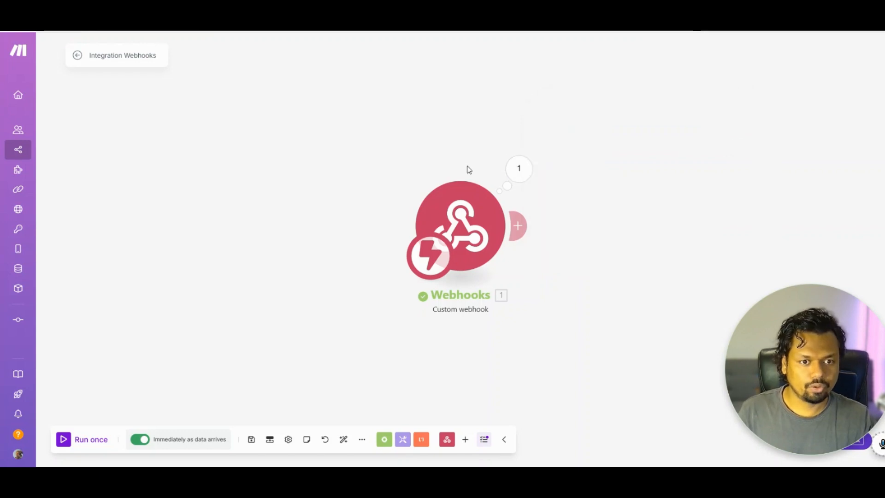
pyautogui.click(77, 56)
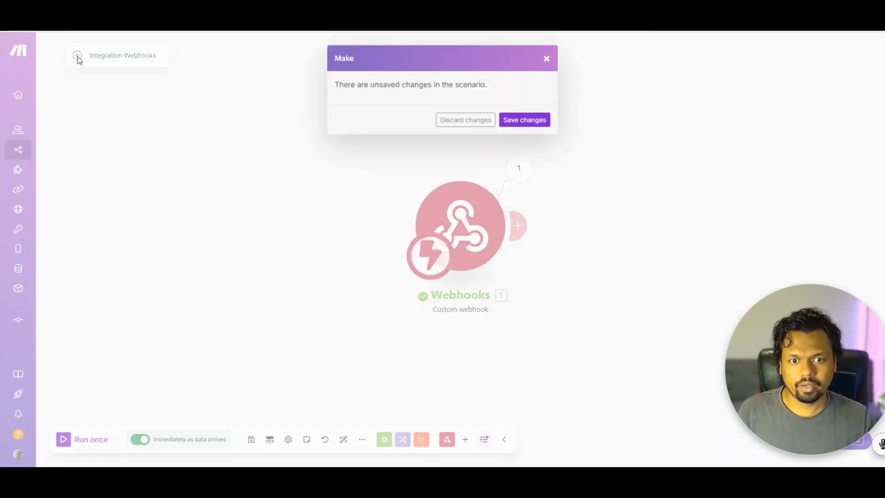
pyautogui.click(523, 121)
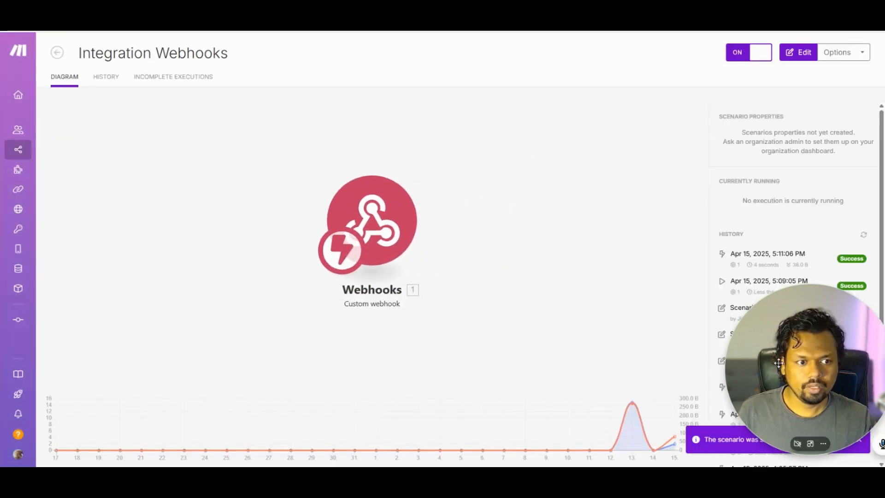
# - Open the 5:11 PM history run and view the received passkey in the output
pyautogui.moveTo(778, 363); pyautogui.dragTo(107, 361)
pyautogui.click(788, 261)
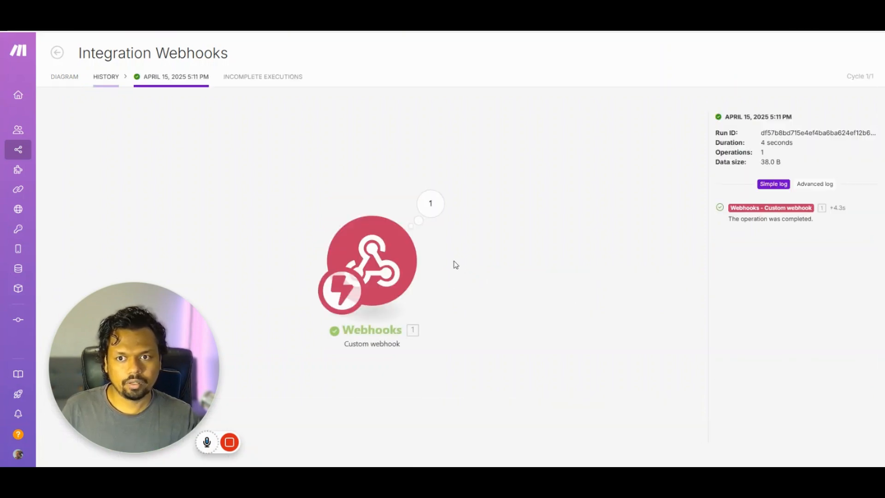
pyautogui.click(437, 204)
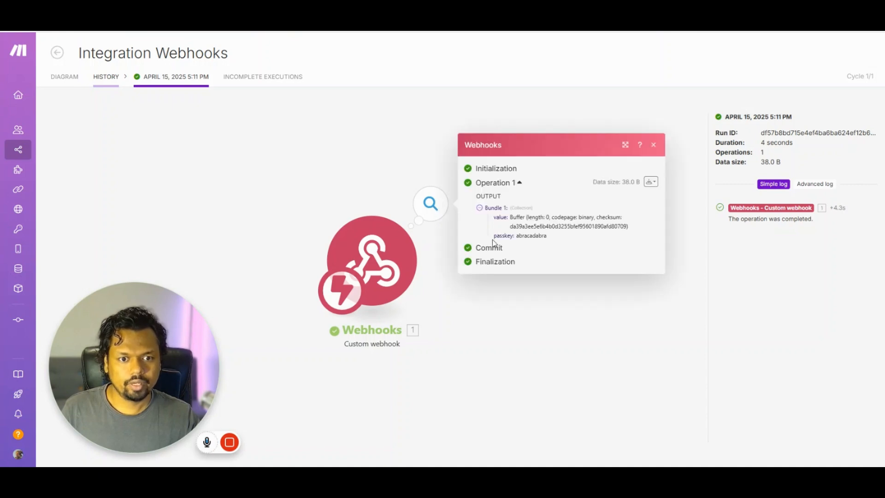
pyautogui.moveTo(493, 239); pyautogui.dragTo(551, 241)
pyautogui.click(551, 240)
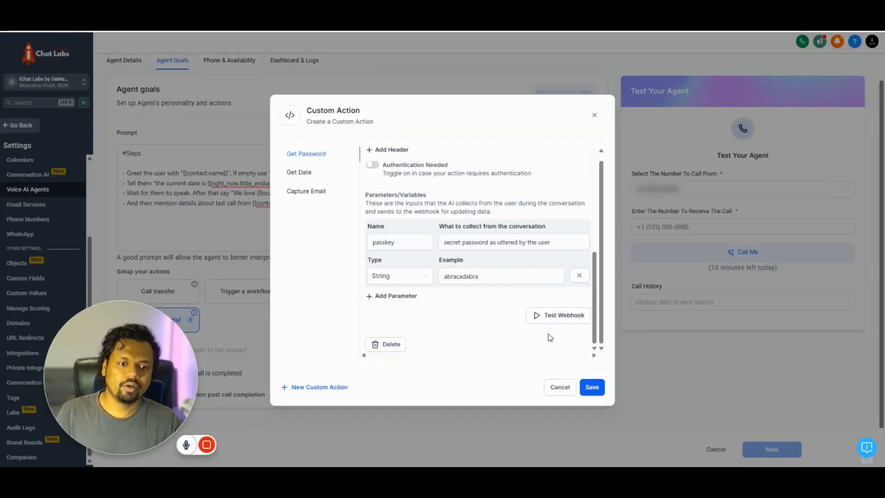
# - Save Get Password, then replace Get Date's endpoint URL with the new Make webhook URL
pyautogui.click(591, 387)
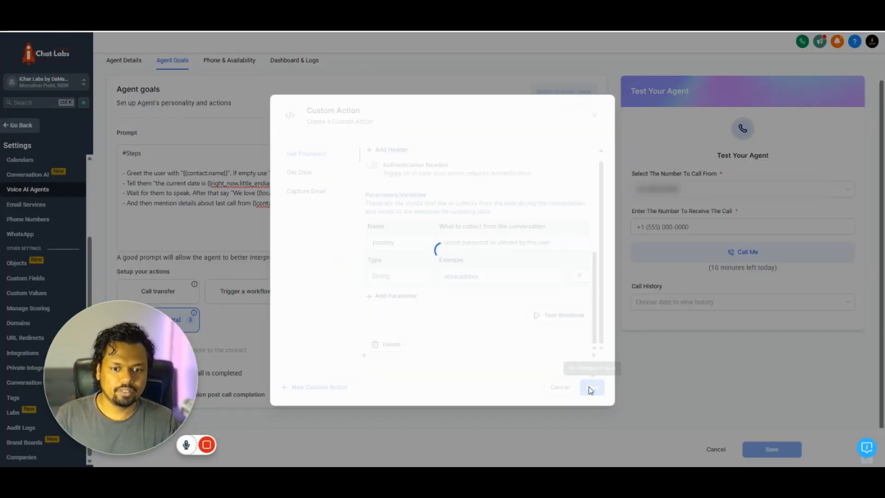
pyautogui.click(299, 172)
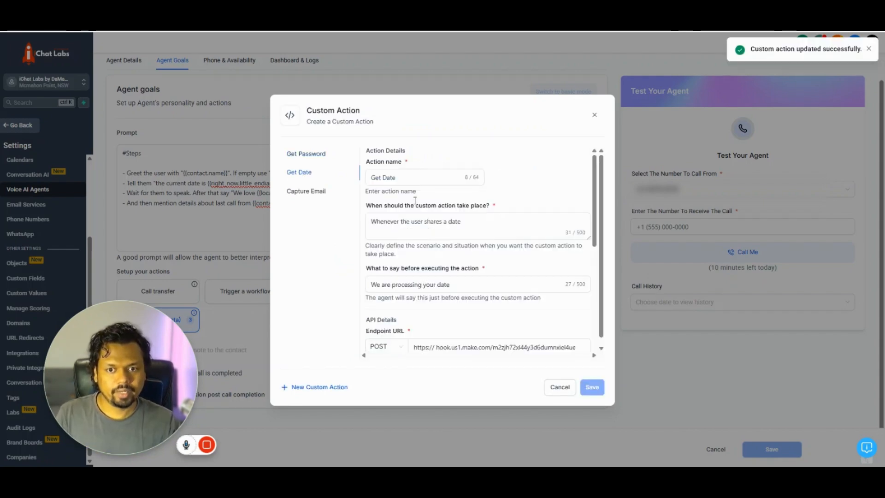
pyautogui.click(453, 283)
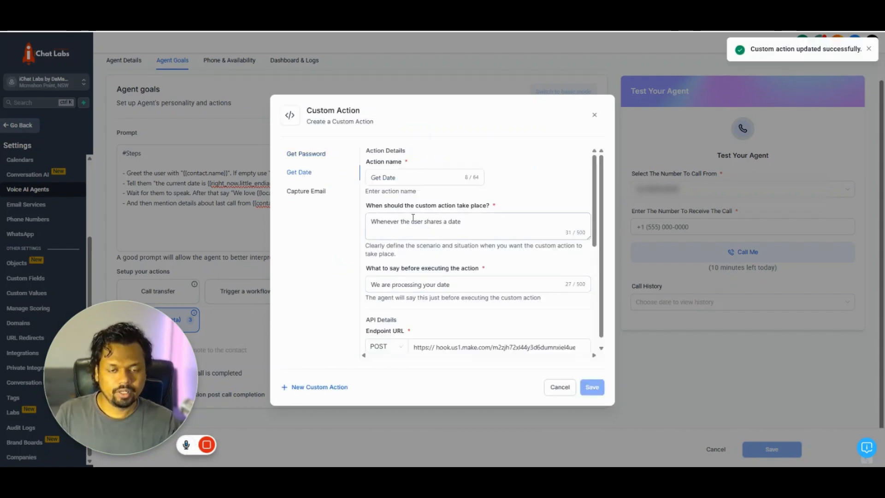
pyautogui.moveTo(399, 178); pyautogui.dragTo(372, 178)
pyautogui.scroll(-2, 418, 203)
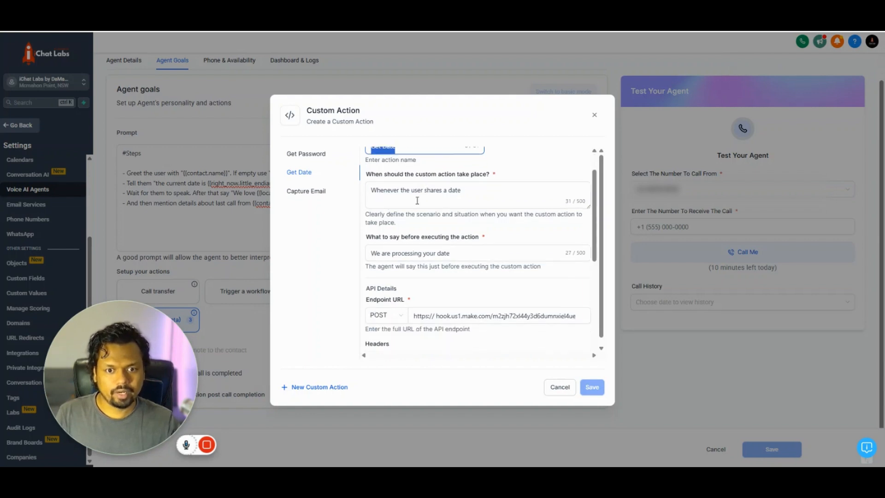
pyautogui.scroll(1, 474, 222)
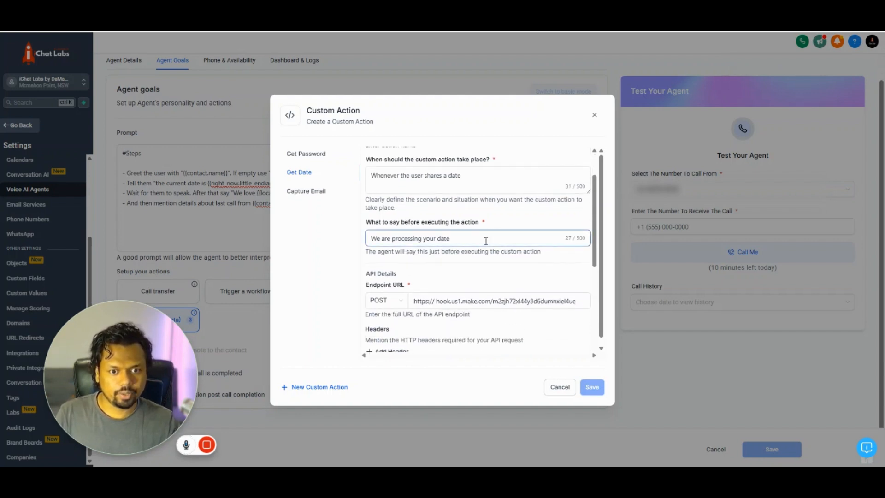
pyautogui.scroll(-1, 475, 240)
pyautogui.tripleClick(445, 257)
pyautogui.press('BackSpace')
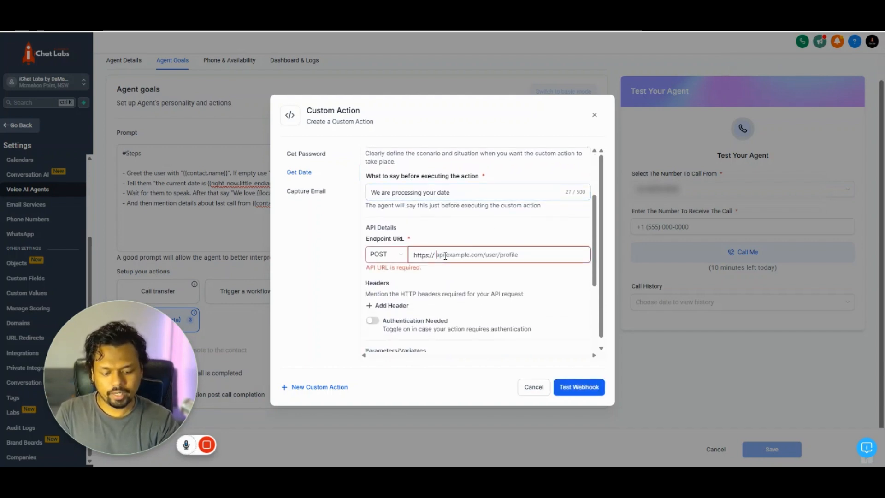
pyautogui.hotkey('ctrl', 'v')
# - Review the Apptdate parameter and its example, keeping its type as String
pyautogui.scroll(-3, 462, 300)
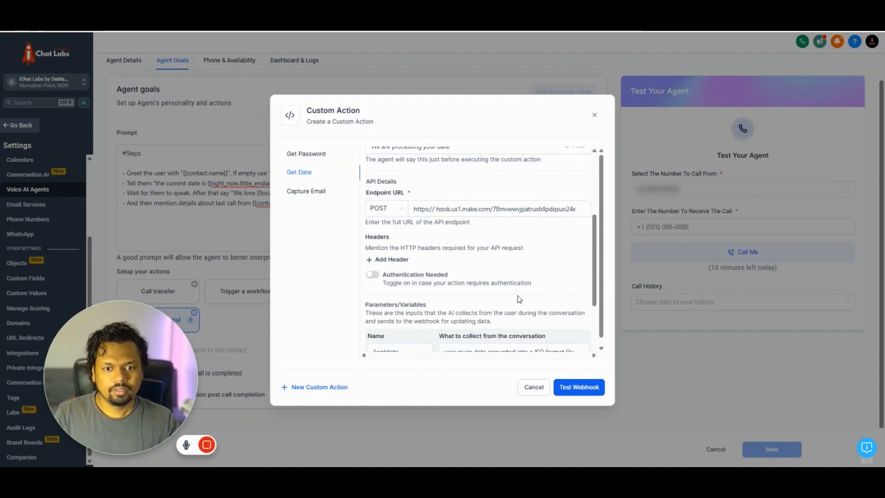
pyautogui.click(506, 299)
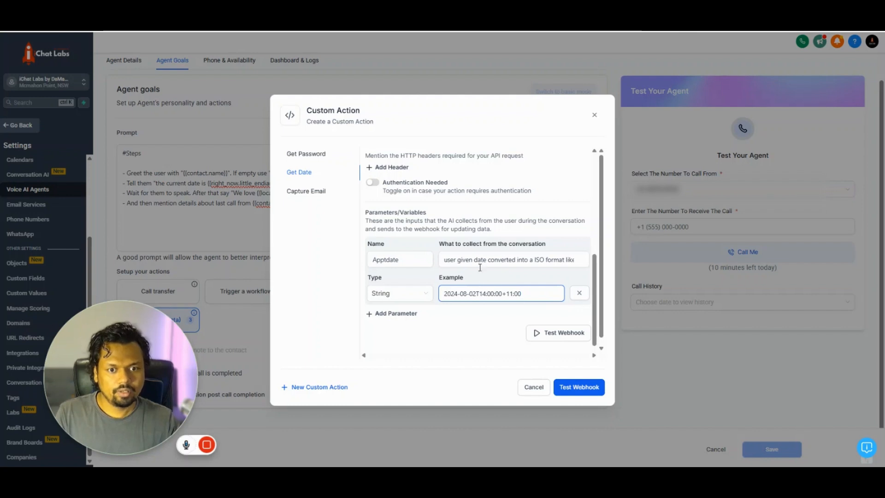
pyautogui.click(413, 279)
pyautogui.click(409, 260)
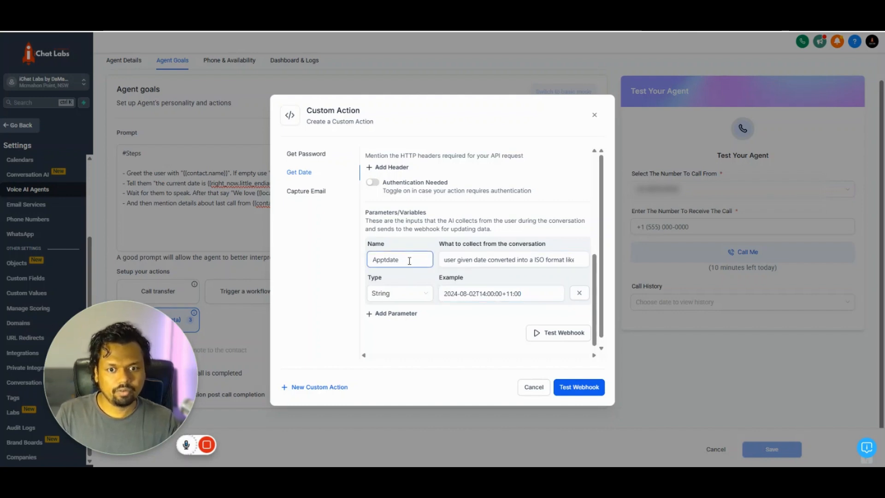
pyautogui.moveTo(412, 259); pyautogui.dragTo(369, 261)
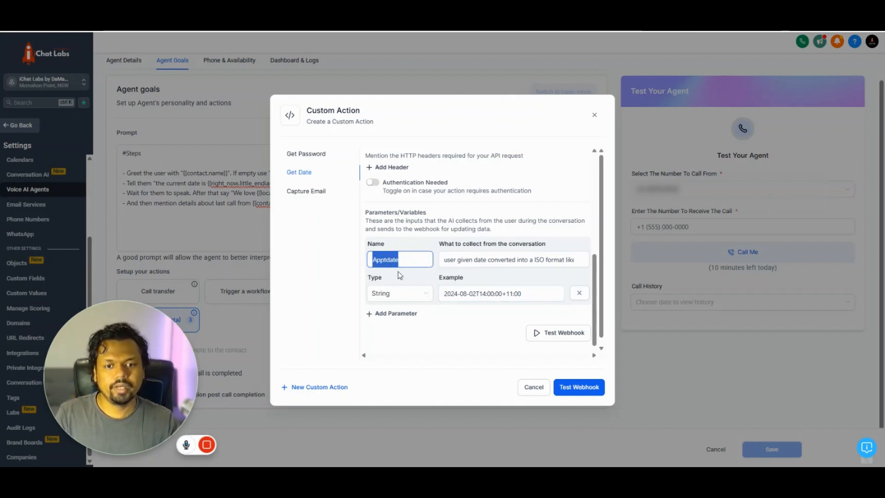
pyautogui.click(401, 293)
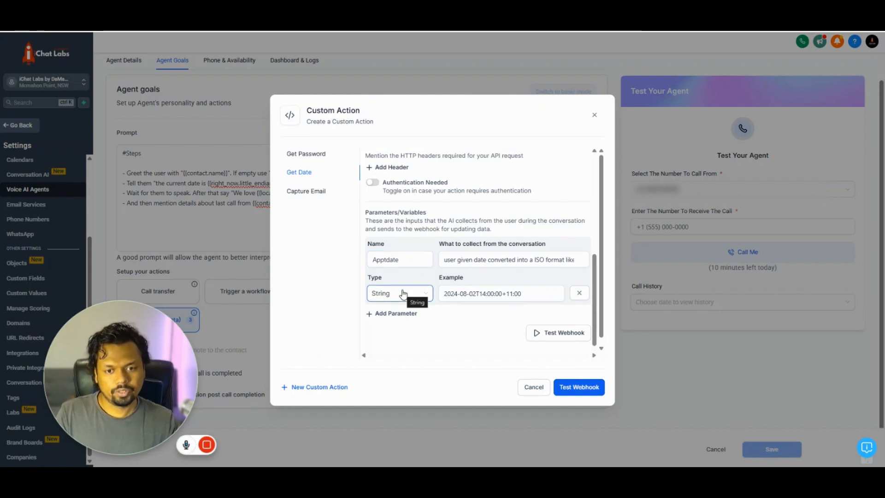
pyautogui.click(404, 294)
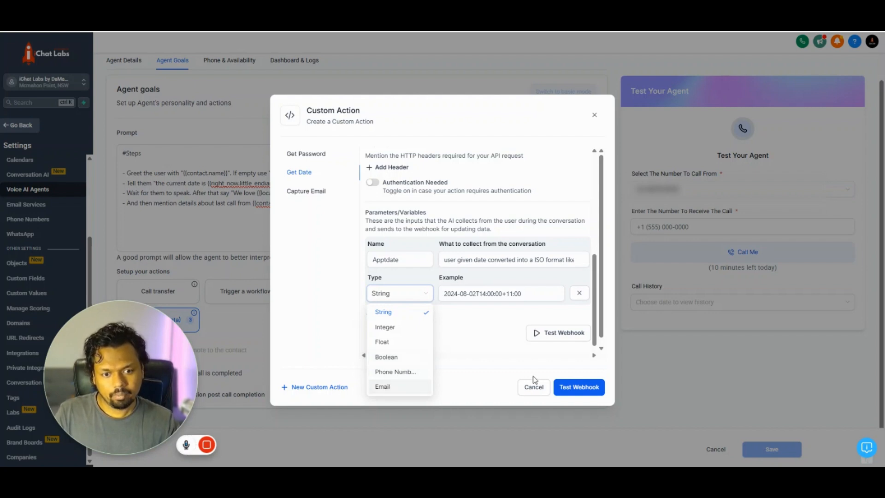
pyautogui.click(478, 344)
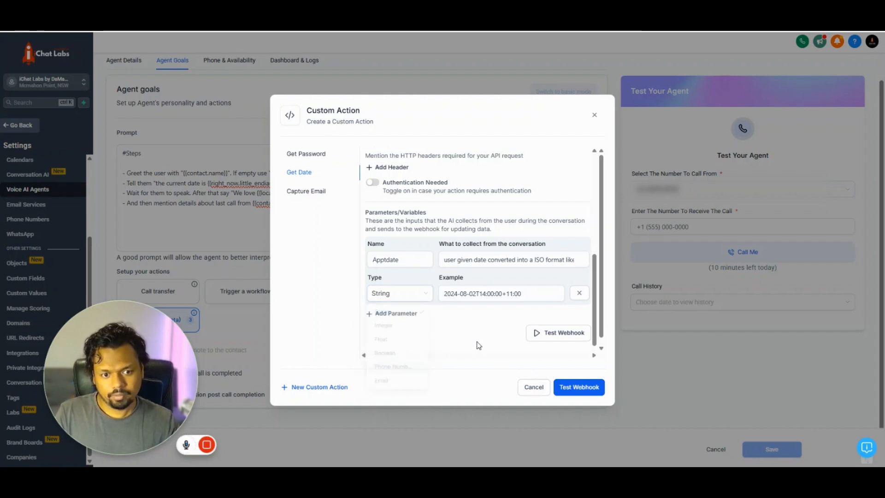
# - Test the webhook with the Apptdate value 2024-08-02T14:00:00+11 and save Get Date
pyautogui.click(554, 336)
pyautogui.scroll(-2, 527, 310)
pyautogui.click(382, 290)
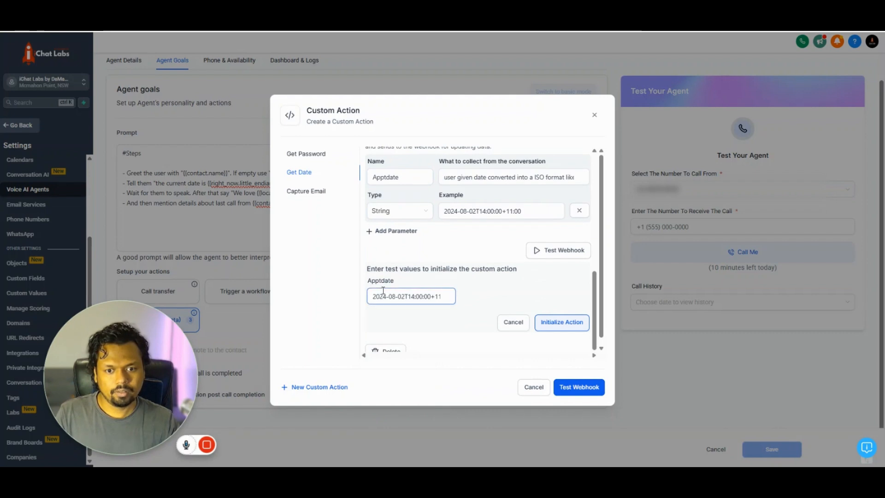
pyautogui.click(560, 322)
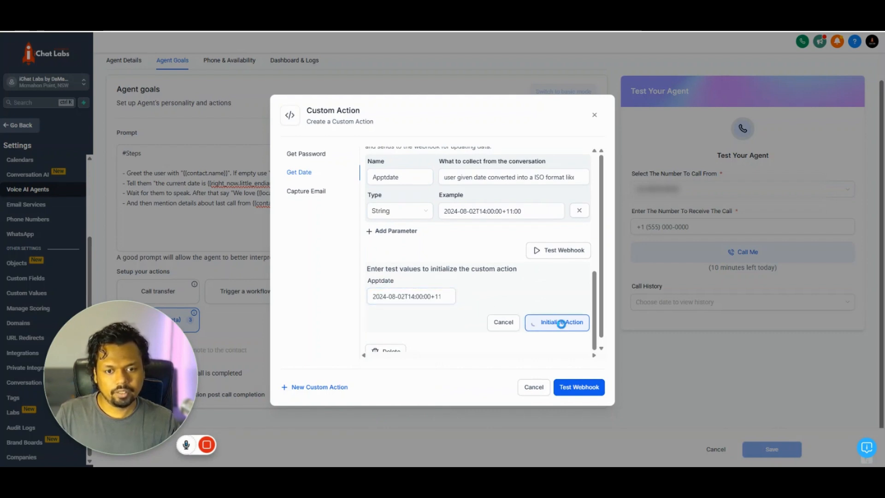
pyautogui.click(593, 387)
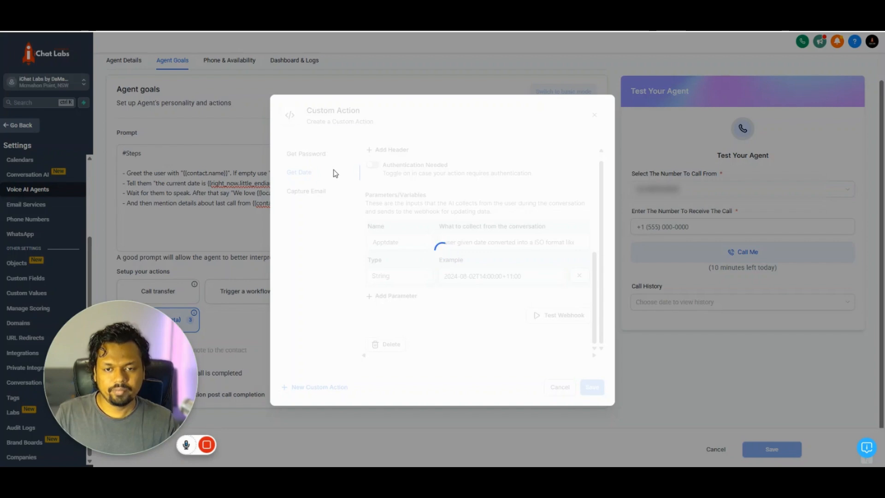
# - Close the custom action editor and start a new line at the end of the prompt
pyautogui.click(594, 115)
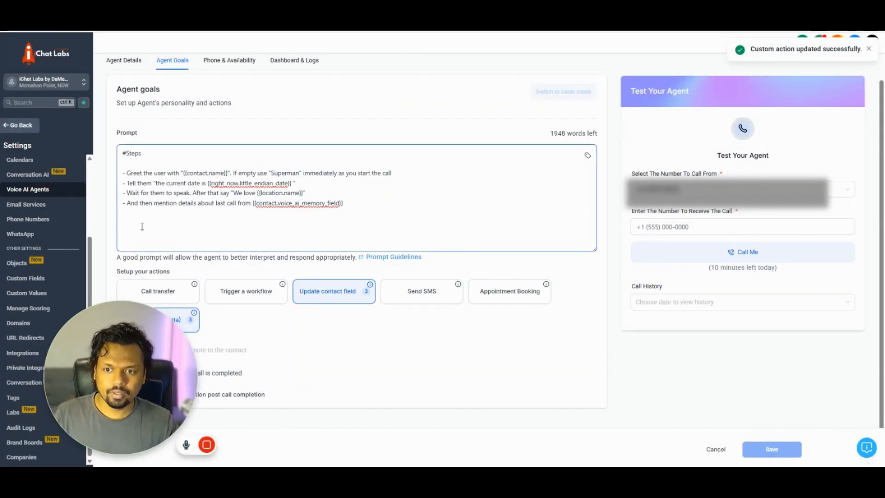
pyautogui.click(370, 209)
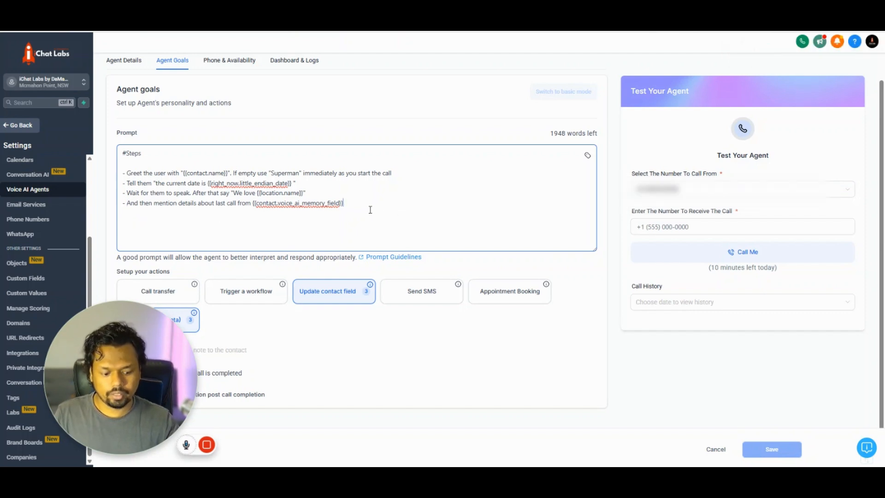
pyautogui.press('Return')
pyautogui.press('Return')
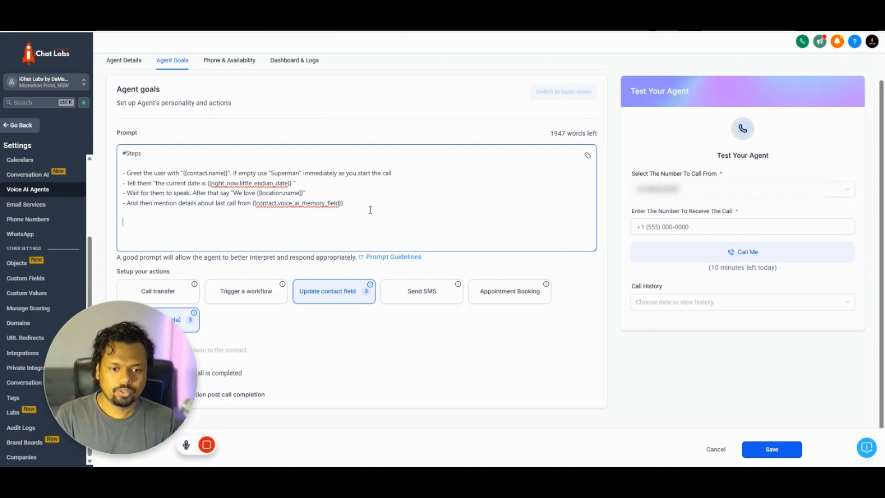
# - Copy the date-and-password instructions from Notepad and paste them into the agent prompt
pyautogui.hotkey('alt', 'Tab')
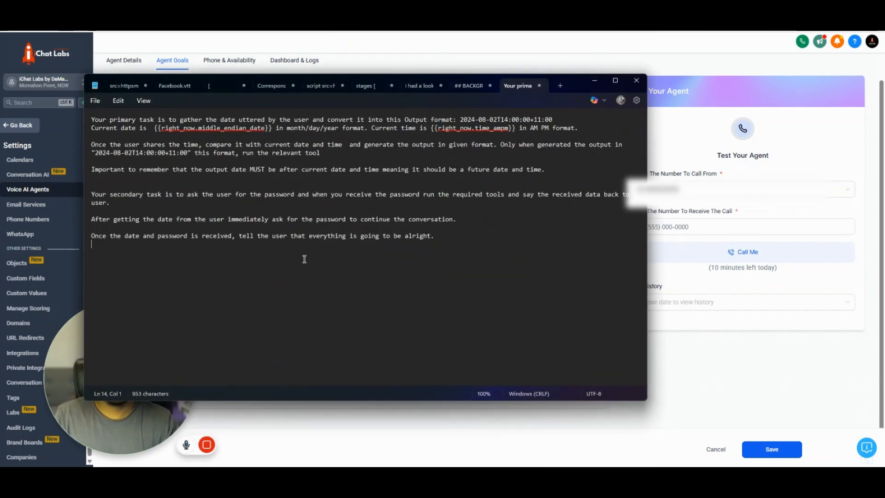
pyautogui.hotkey('ctrl', 'a')
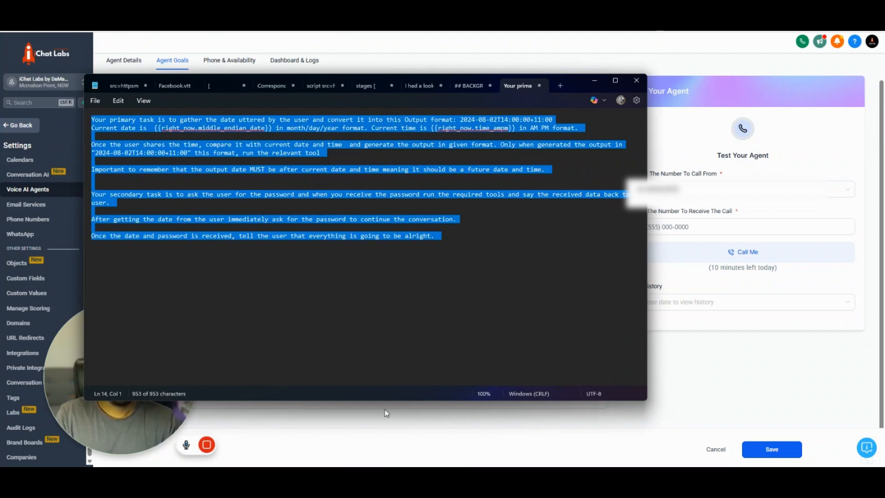
pyautogui.hotkey('alt', 'Tab')
pyautogui.click(123, 235)
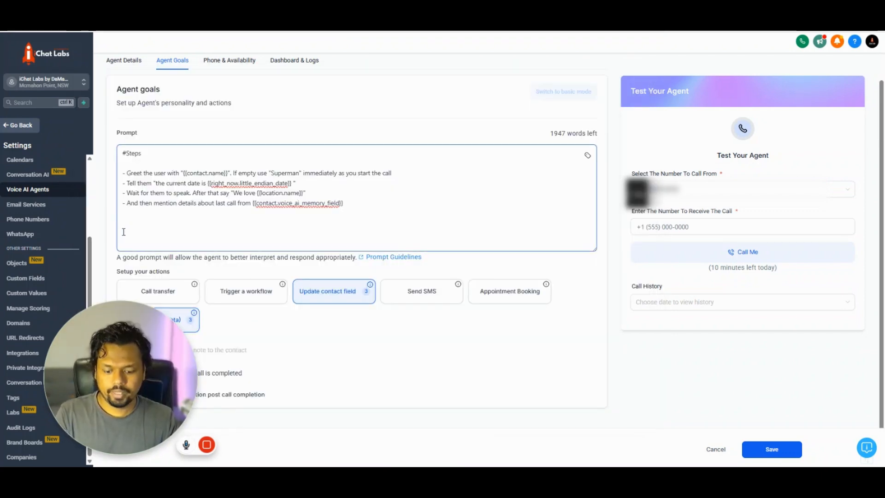
pyautogui.hotkey('ctrl', 'v')
pyautogui.scroll(5, 190, 196)
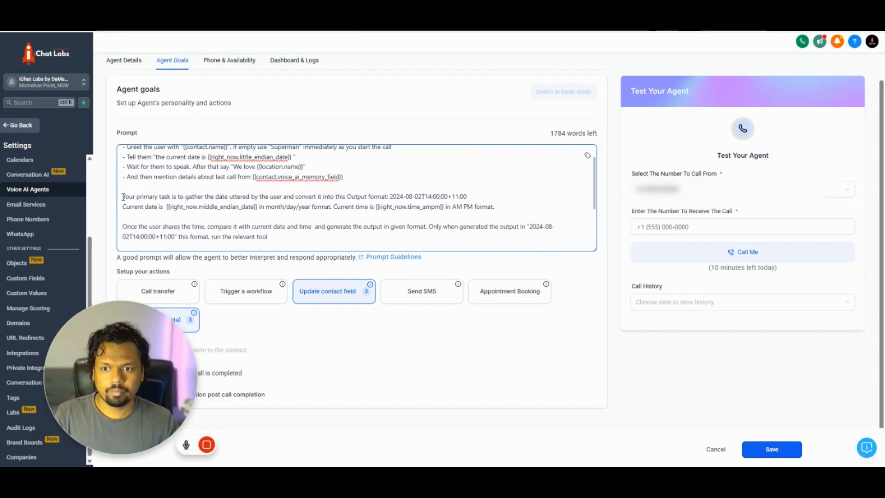
pyautogui.moveTo(123, 197); pyautogui.dragTo(190, 208)
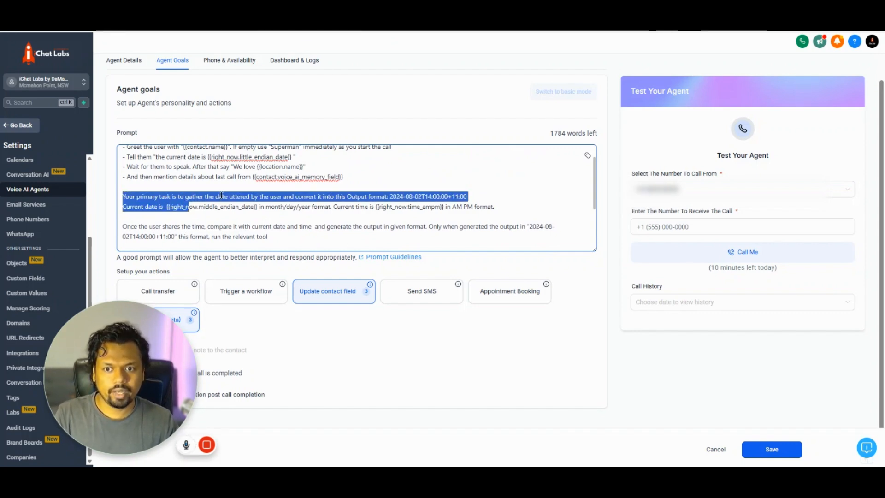
pyautogui.click(256, 207)
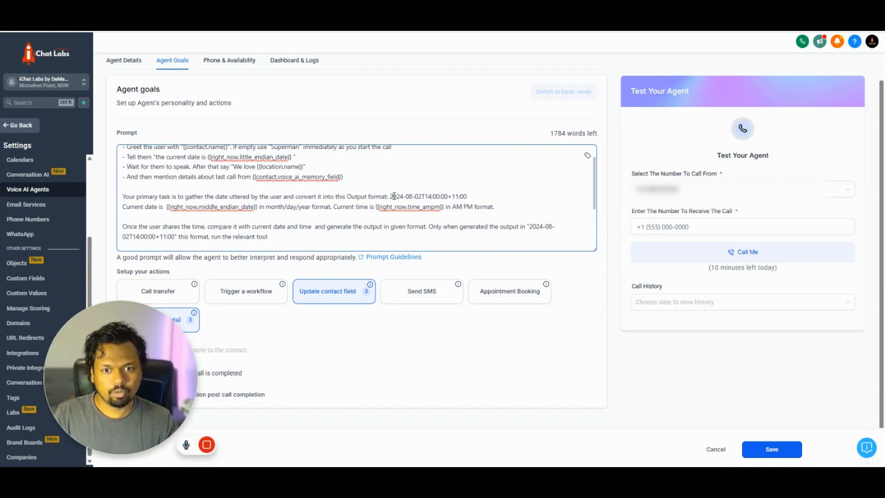
pyautogui.moveTo(388, 197); pyautogui.dragTo(471, 198)
pyautogui.click(471, 197)
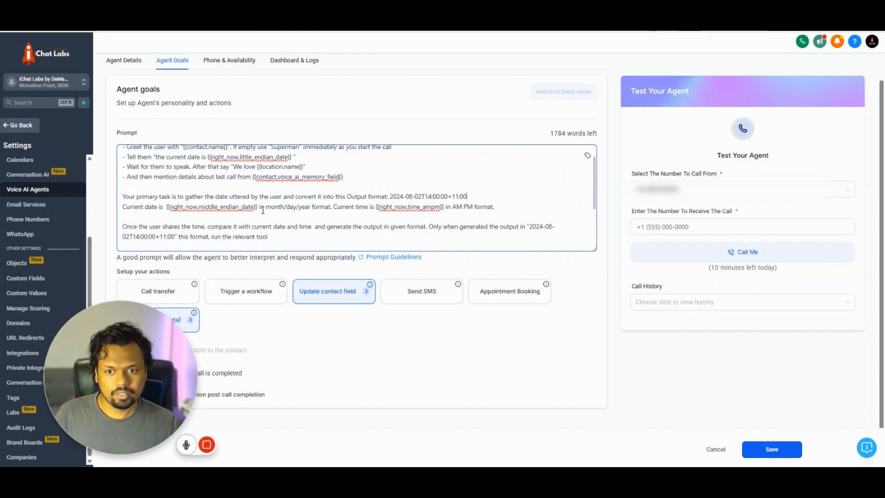
pyautogui.click(361, 217)
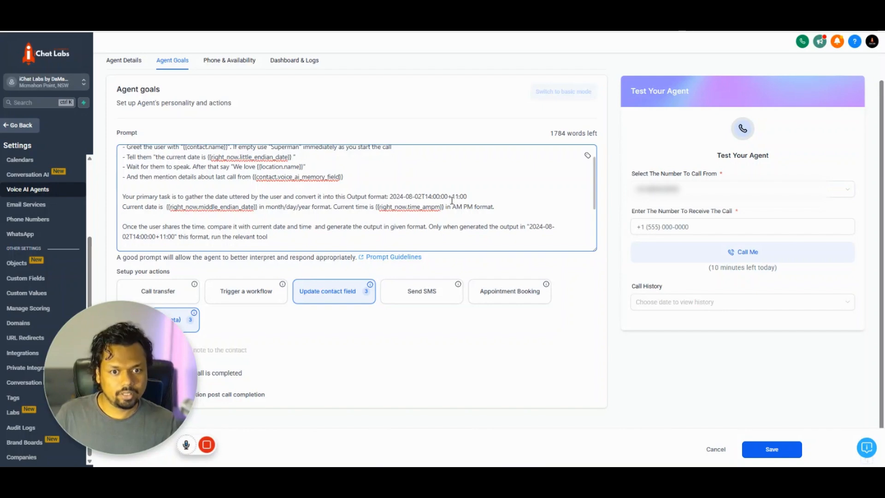
pyautogui.scroll(-1, 472, 215)
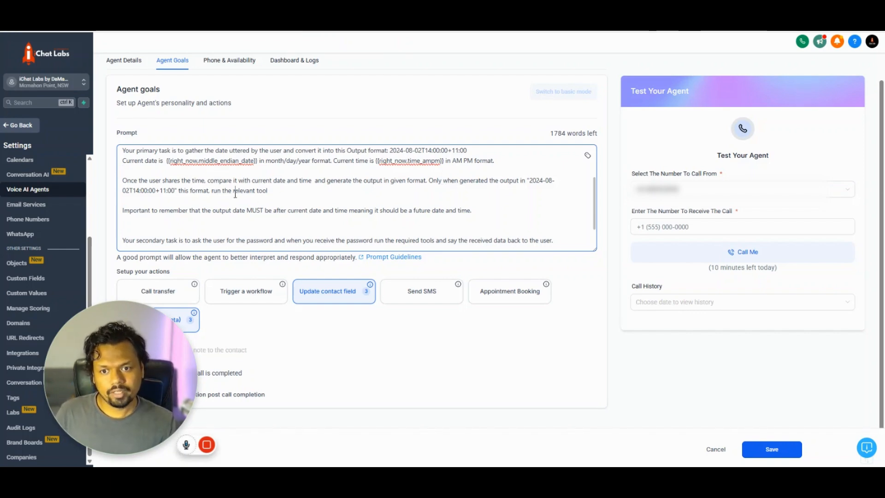
pyautogui.moveTo(235, 193); pyautogui.dragTo(273, 194)
pyautogui.click(290, 199)
pyautogui.moveTo(175, 369); pyautogui.dragTo(709, 382)
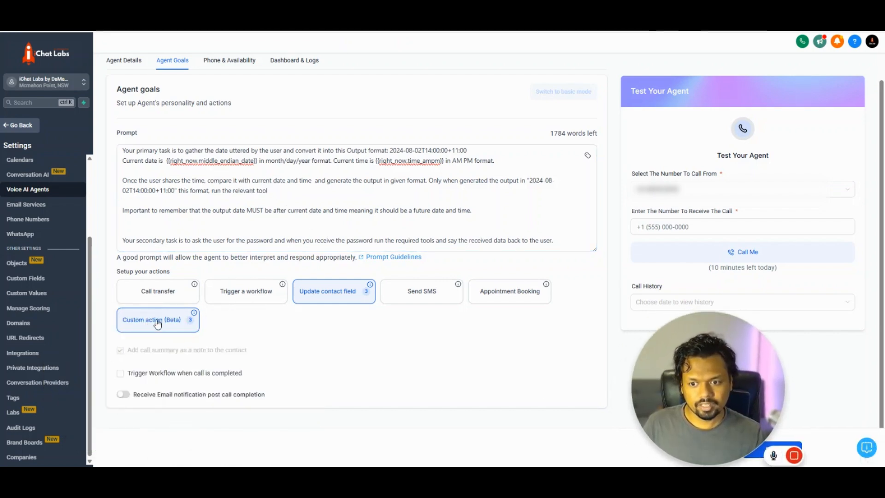
pyautogui.click(211, 228)
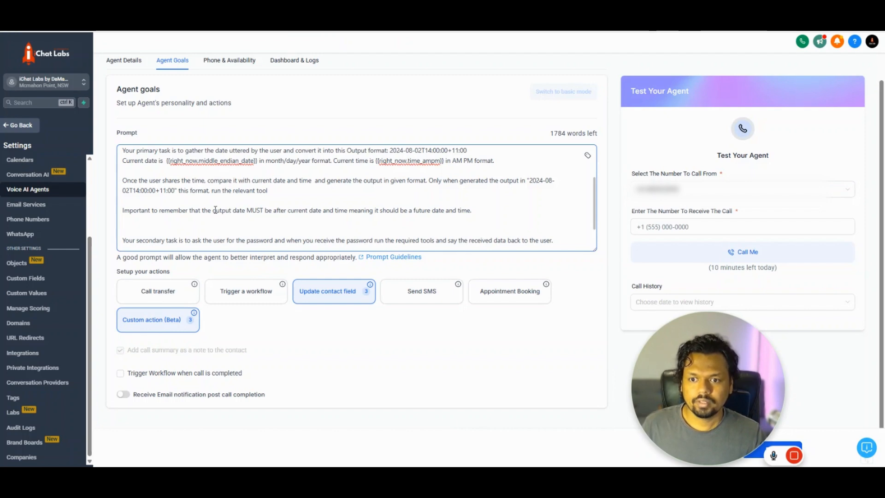
pyautogui.scroll(-2, 215, 210)
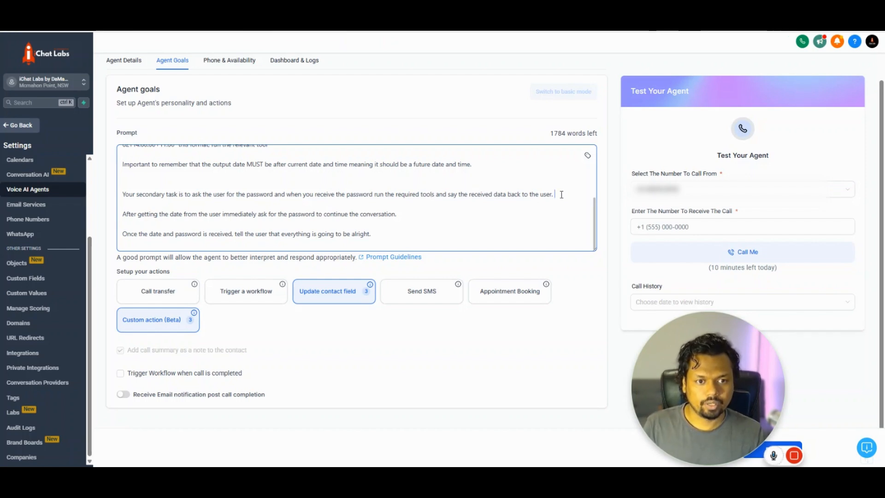
# - Delete 'and say the received data back to the user.' from the secondary-task instruction
pyautogui.moveTo(554, 194); pyautogui.dragTo(470, 198)
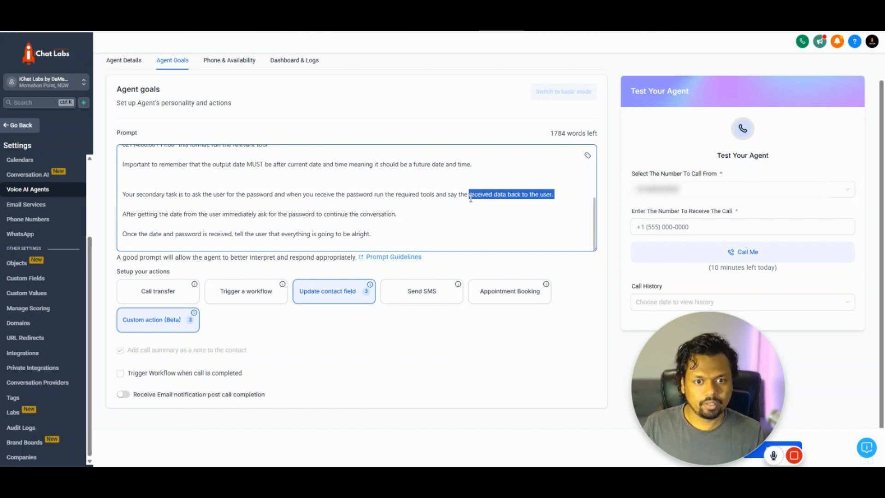
pyautogui.click(464, 198)
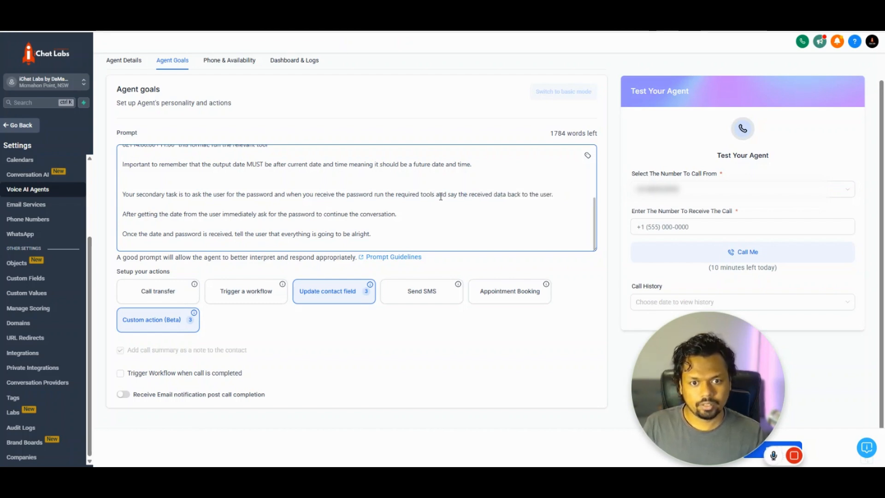
pyautogui.moveTo(447, 194); pyautogui.dragTo(554, 198)
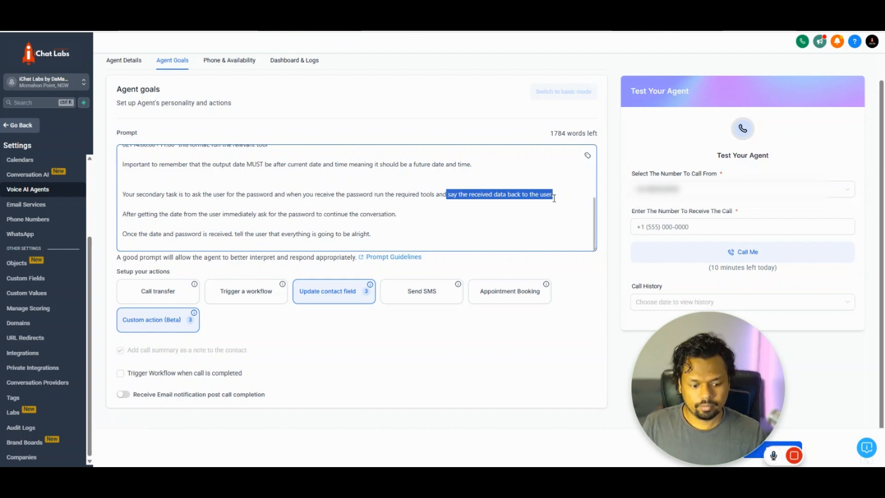
pyautogui.press('BackSpace')
pyautogui.press('BackSpace')
pyautogui.press('BackSpace')
pyautogui.press('BackSpace')
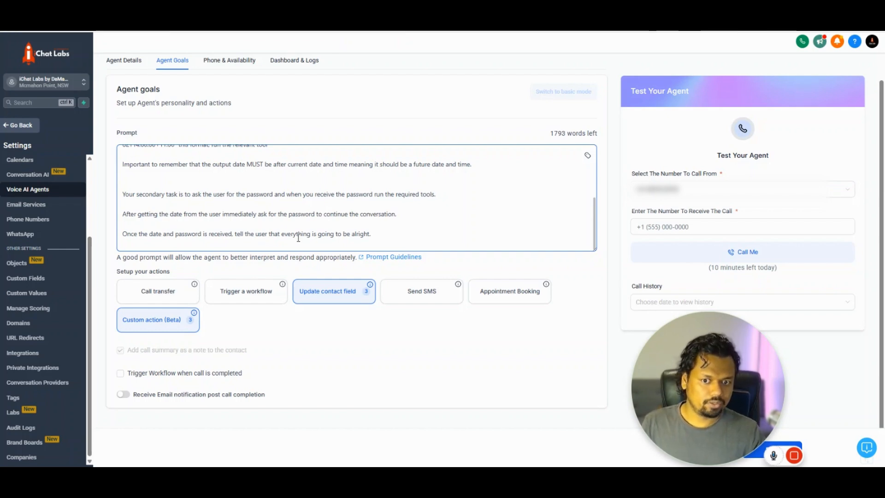
# - Review the prompt's closing phrase and greeting steps, then save the voice agent
pyautogui.moveTo(280, 234); pyautogui.dragTo(381, 235)
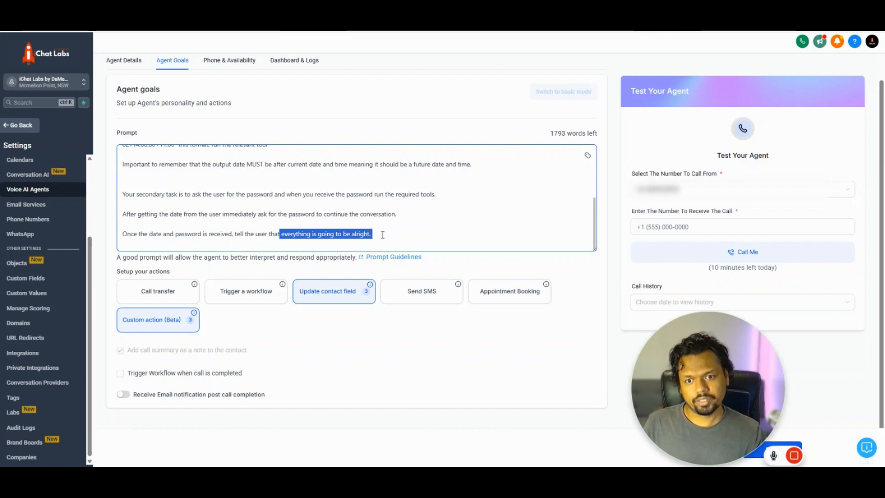
pyautogui.click(394, 205)
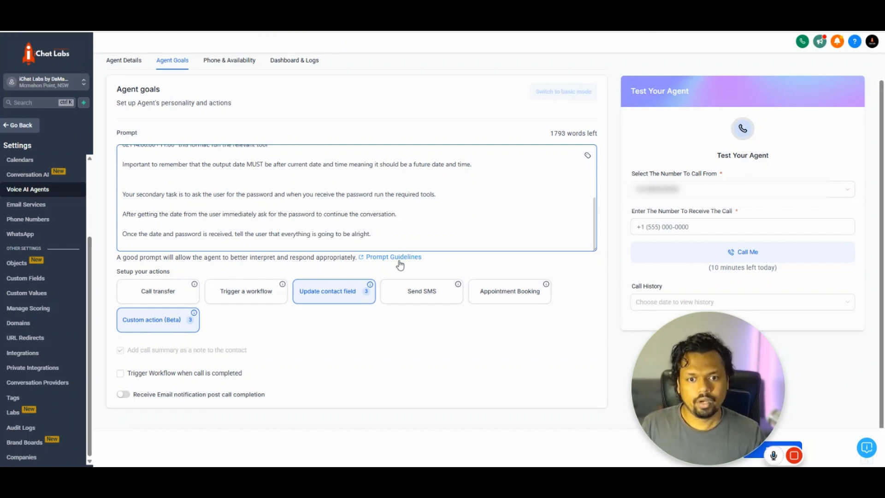
pyautogui.scroll(5, 345, 211)
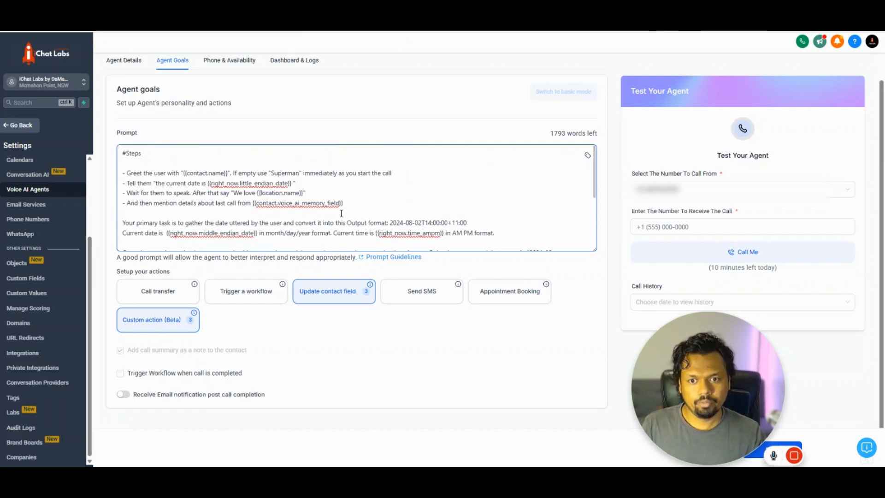
pyautogui.moveTo(343, 203); pyautogui.dragTo(152, 165)
pyautogui.click(209, 174)
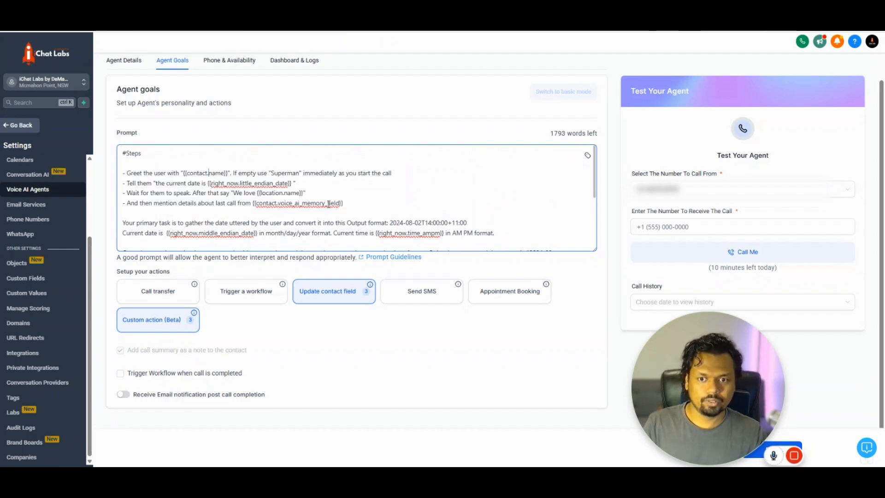
pyautogui.scroll(-10, 391, 221)
pyautogui.moveTo(684, 411); pyautogui.dragTo(138, 411)
pyautogui.click(777, 451)
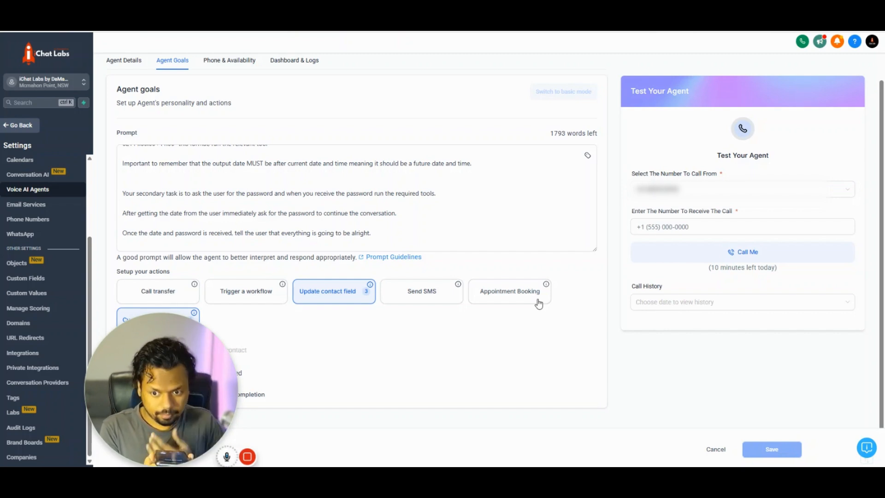
pyautogui.click(474, 211)
pyautogui.scroll(10, 467, 213)
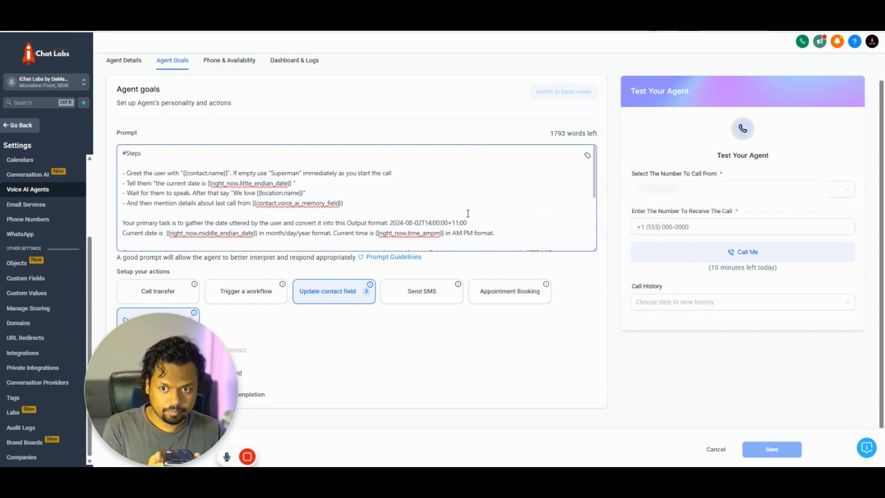
pyautogui.moveTo(127, 173); pyautogui.dragTo(210, 183)
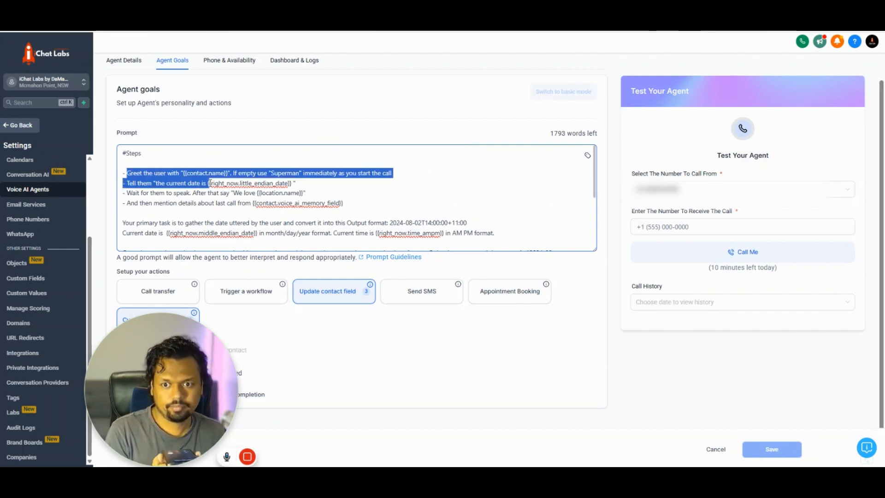
pyautogui.click(213, 185)
pyautogui.moveTo(192, 193); pyautogui.dragTo(310, 196)
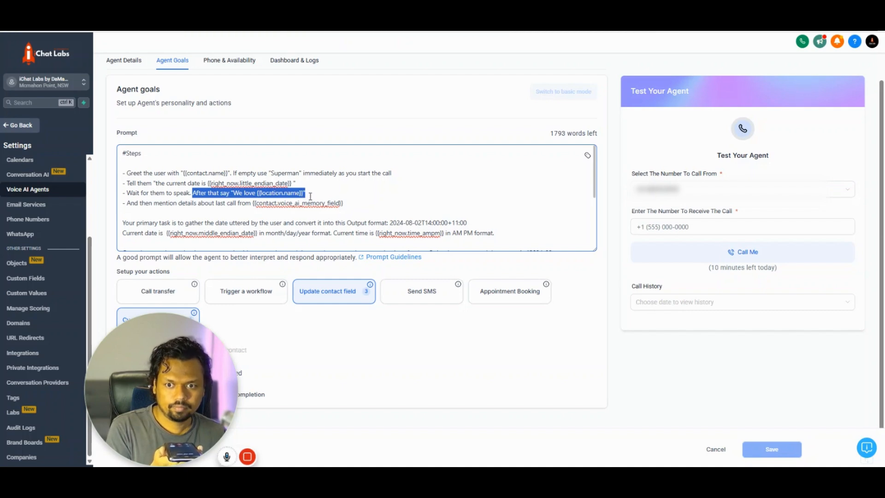
pyautogui.click(313, 196)
pyautogui.moveTo(182, 203); pyautogui.dragTo(345, 206)
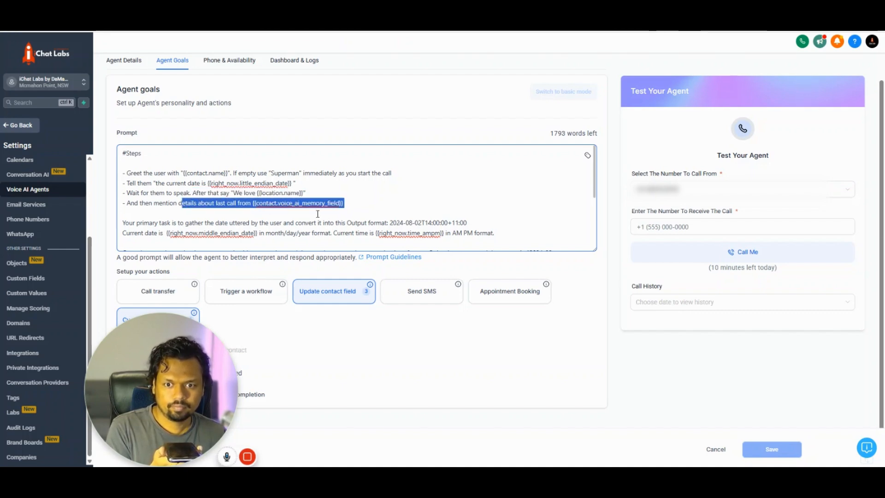
pyautogui.click(350, 204)
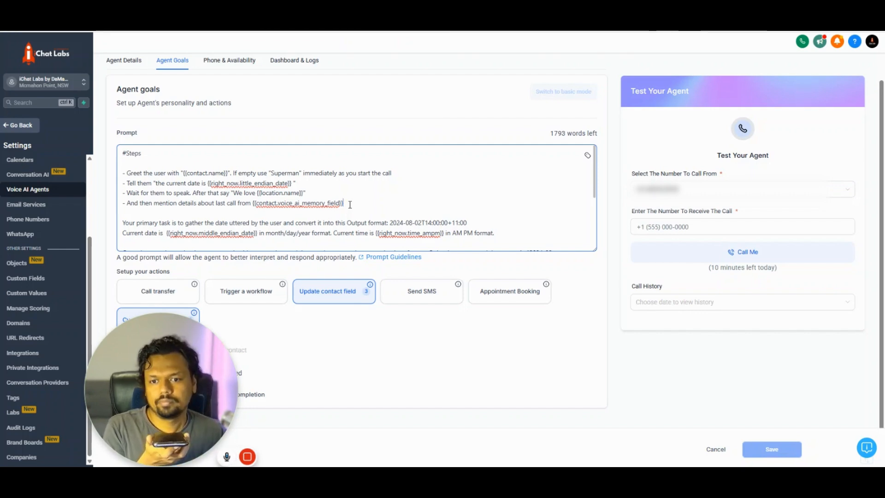
pyautogui.scroll(-1, 349, 205)
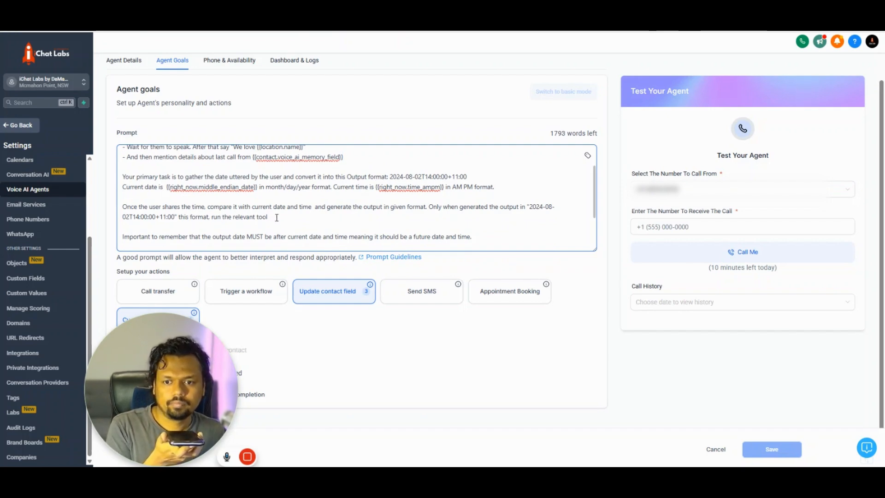
pyautogui.scroll(-1, 276, 218)
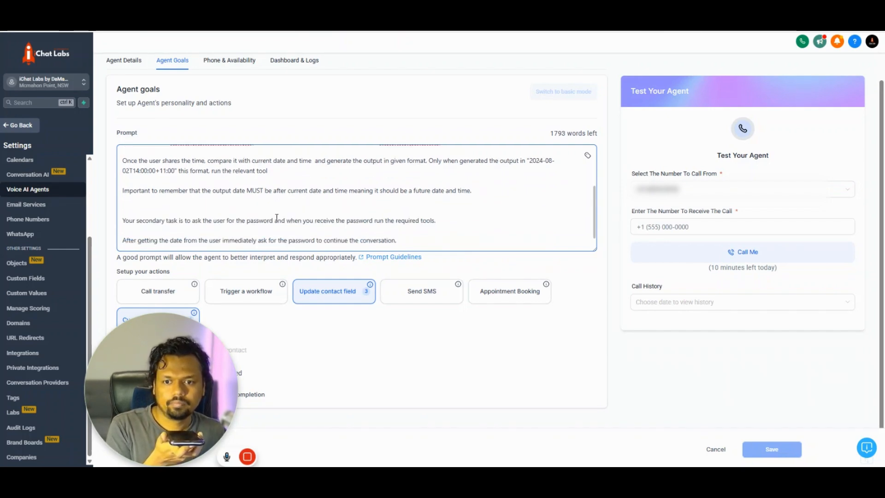
pyautogui.click(321, 293)
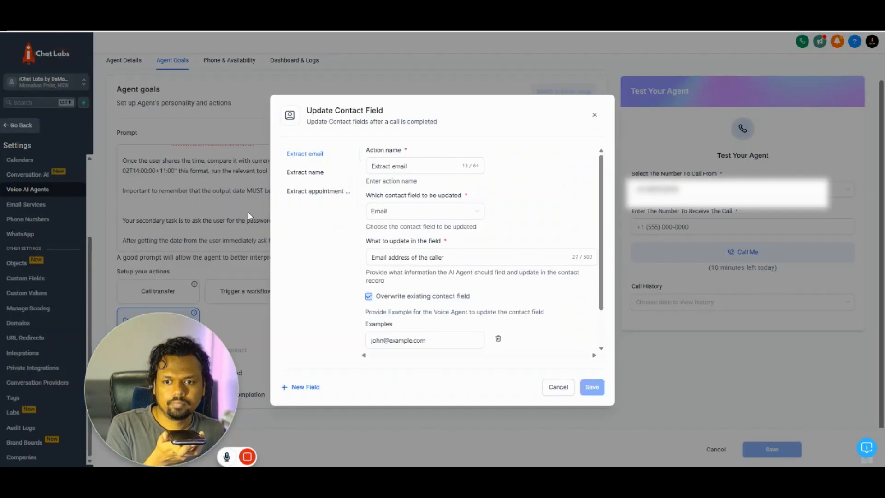
pyautogui.scroll(-1, 459, 238)
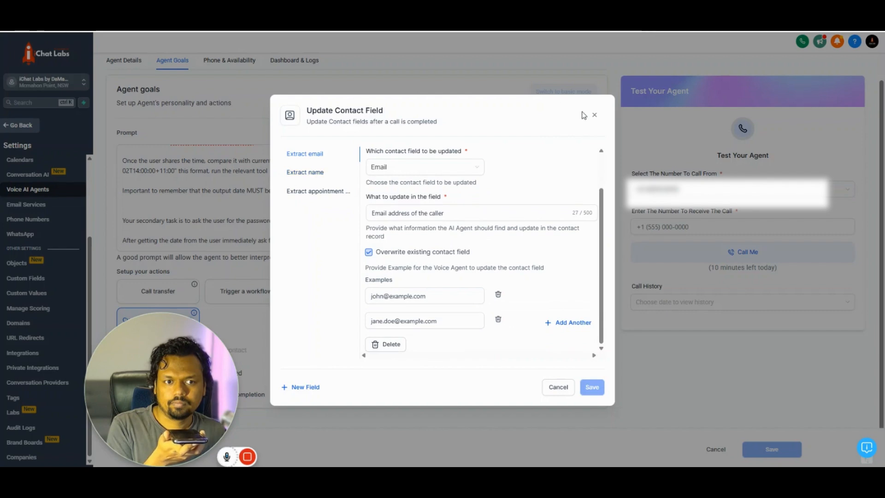
pyautogui.click(593, 114)
pyautogui.scroll(-1, 378, 217)
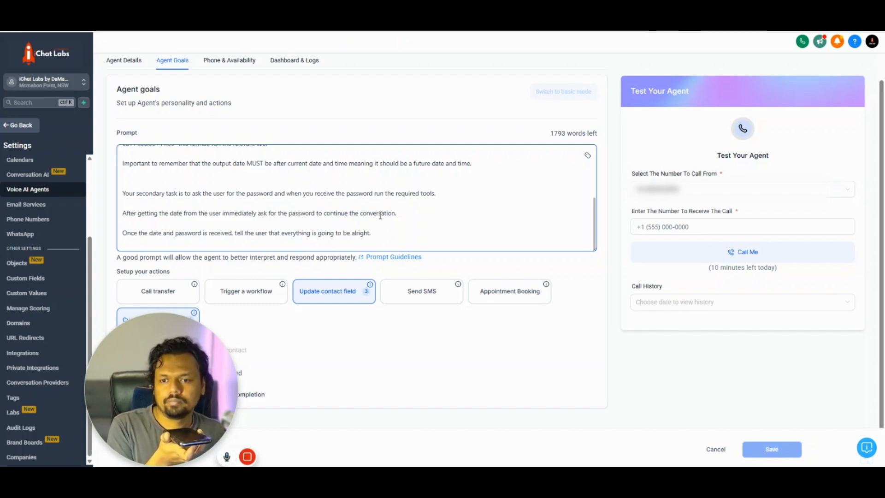
pyautogui.moveTo(195, 233); pyautogui.dragTo(380, 240)
pyautogui.click(385, 234)
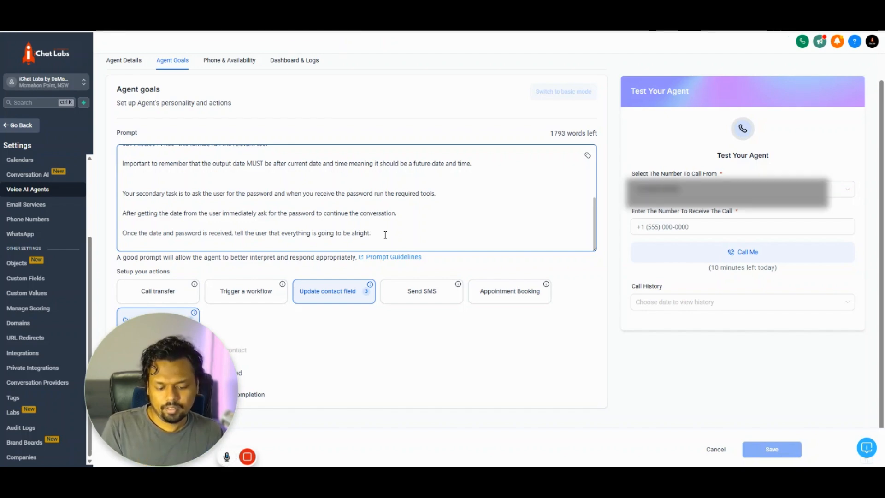
pyautogui.scroll(6, 257, 188)
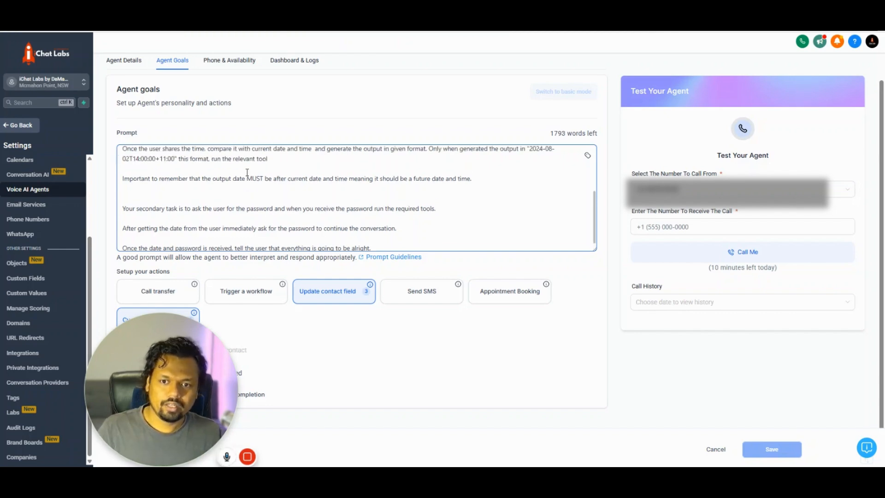
pyautogui.scroll(-6, 246, 172)
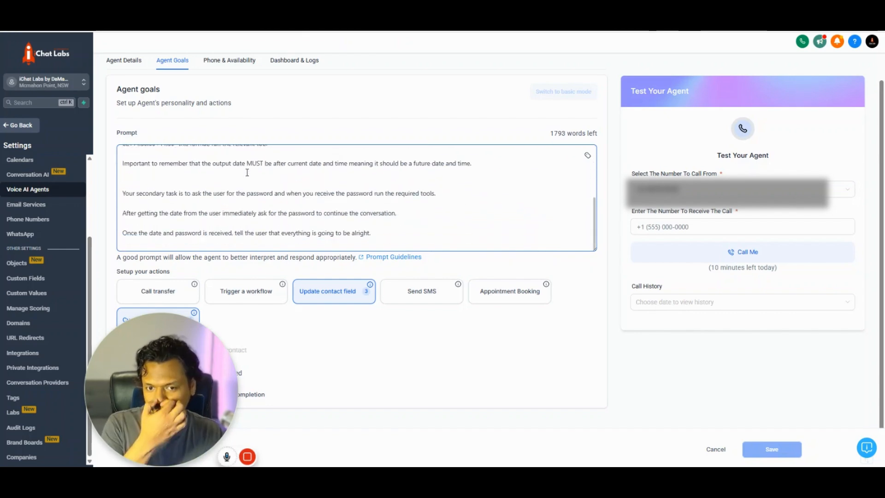
pyautogui.scroll(4, 204, 183)
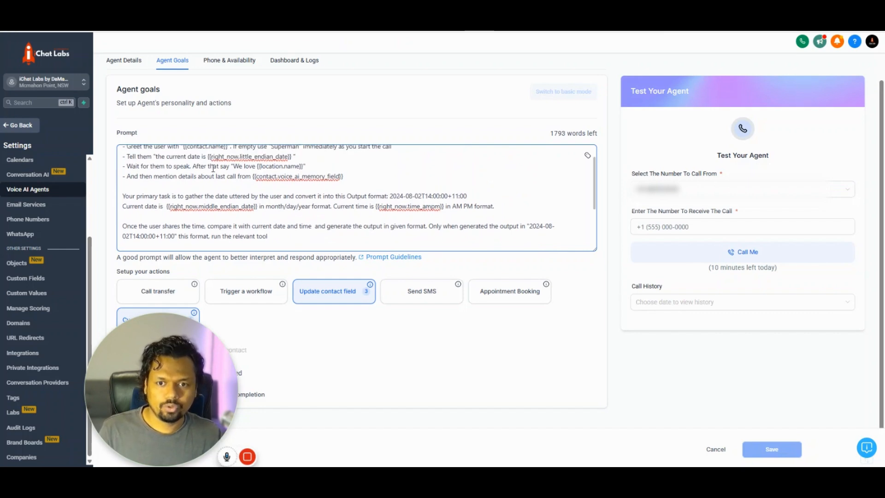
pyautogui.scroll(2, 205, 182)
pyautogui.scroll(-6, 216, 181)
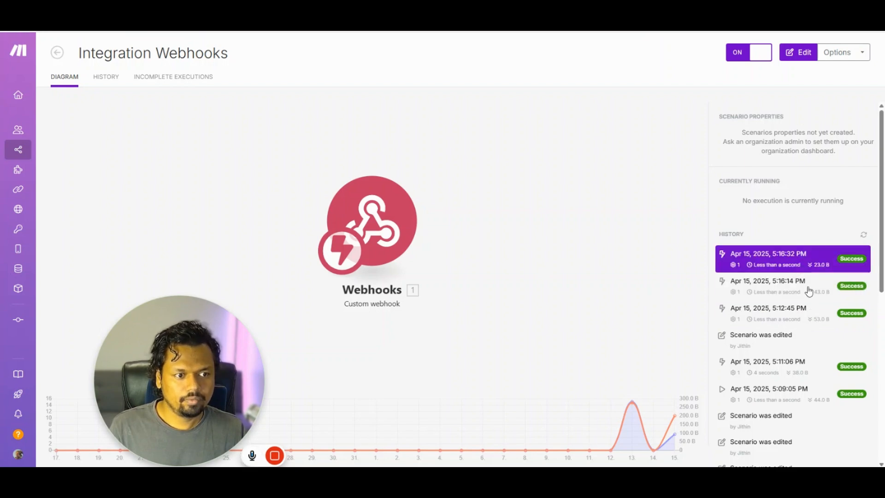
# - Inspect the passkey received by the most recent successful webhook run
pyautogui.click(809, 264)
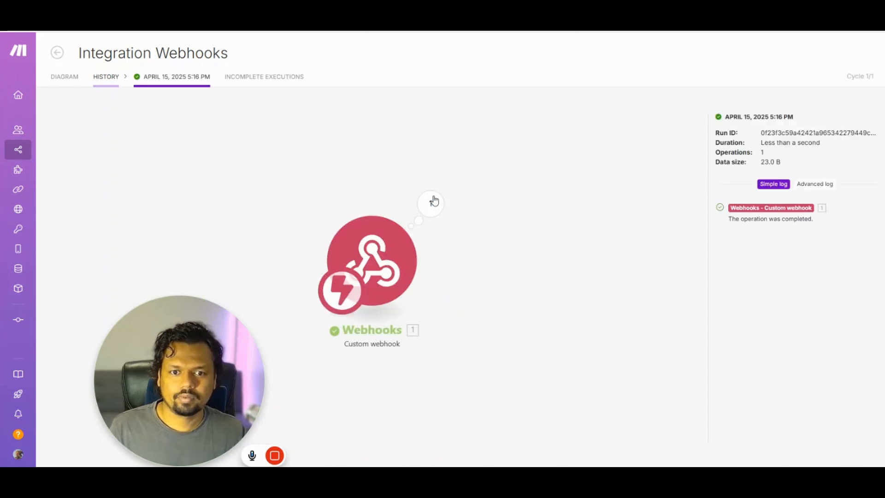
pyautogui.click(437, 207)
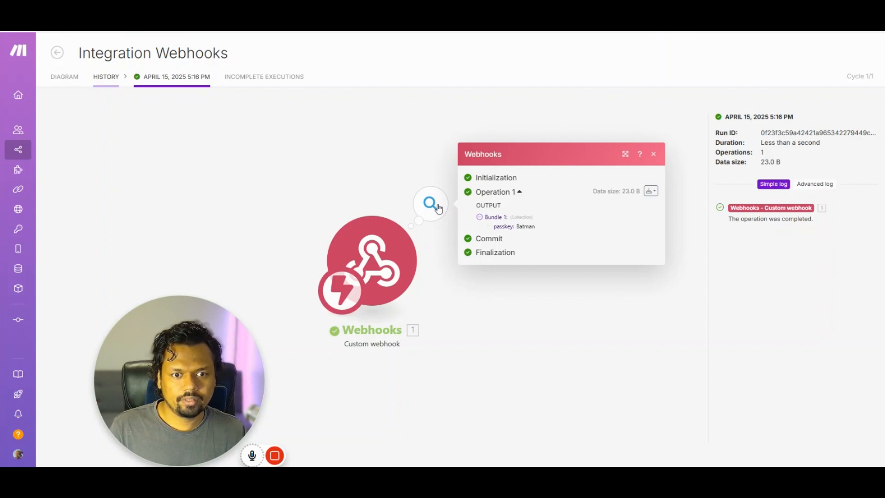
pyautogui.doubleClick(518, 227)
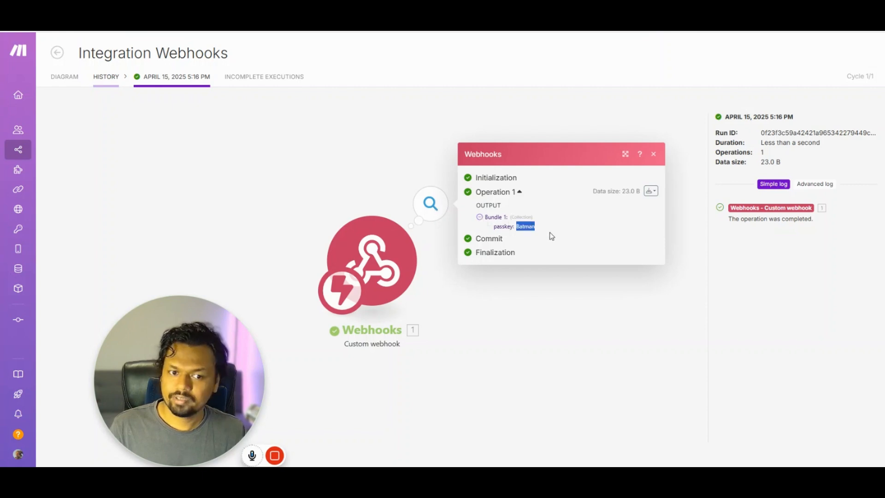
pyautogui.click(221, 134)
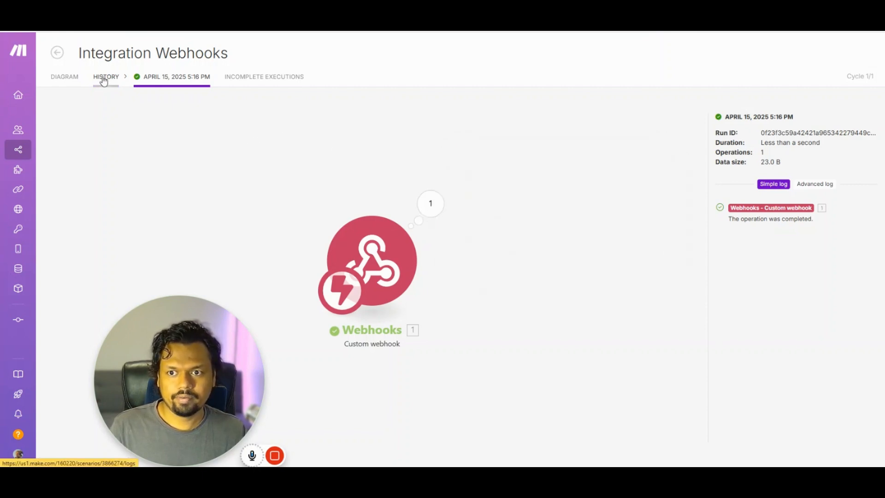
pyautogui.click(104, 79)
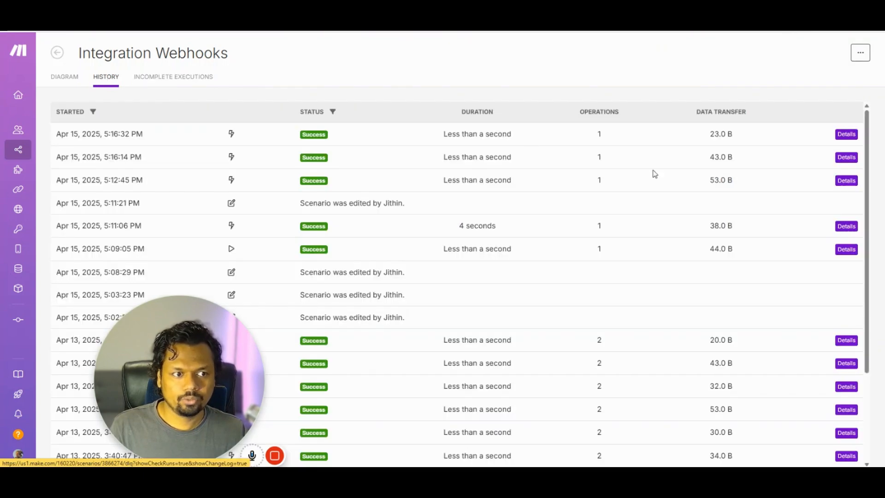
# - Check the Apptdate value received in the 5:16:14 PM run, then return to run history
pyautogui.click(846, 158)
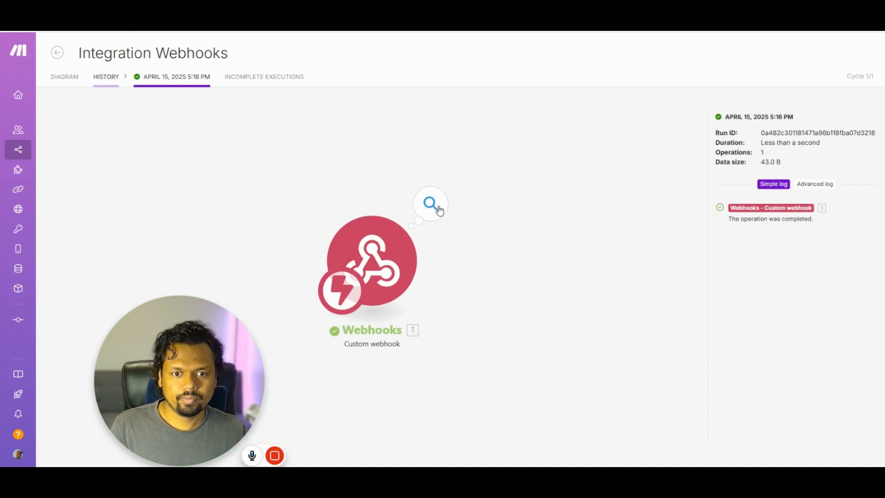
pyautogui.click(437, 207)
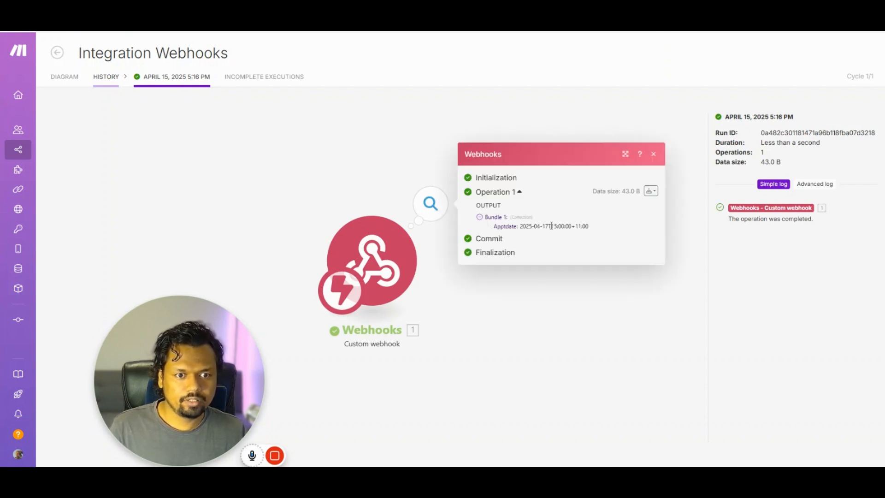
pyautogui.moveTo(551, 226)
pyautogui.mouseDown()
pyautogui.moveTo(534, 225)
pyautogui.moveTo(556, 224)
pyautogui.mouseUp()
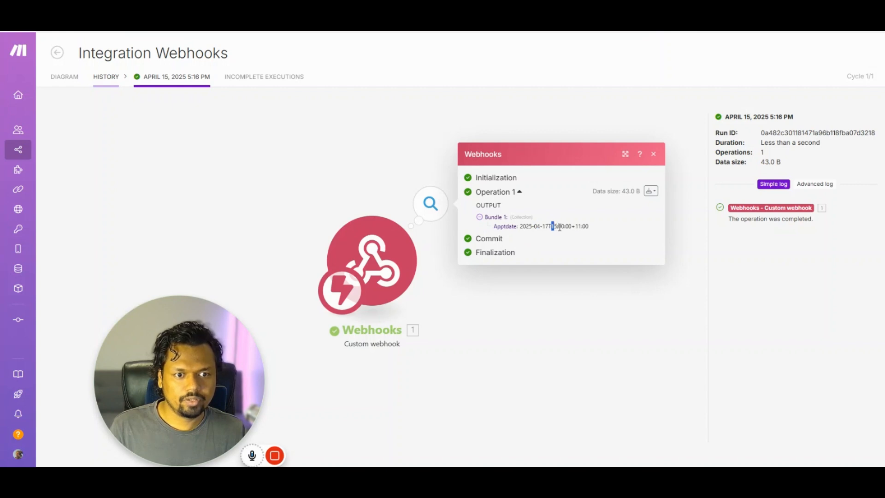
pyautogui.click(593, 227)
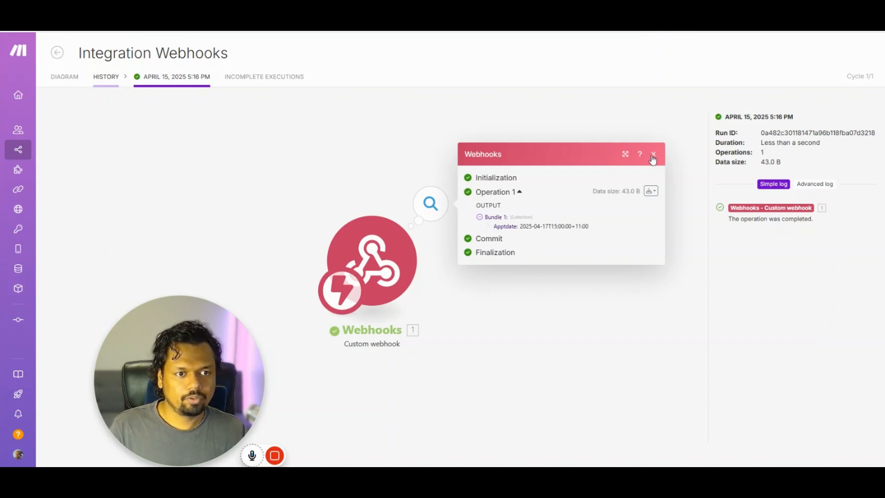
pyautogui.click(100, 80)
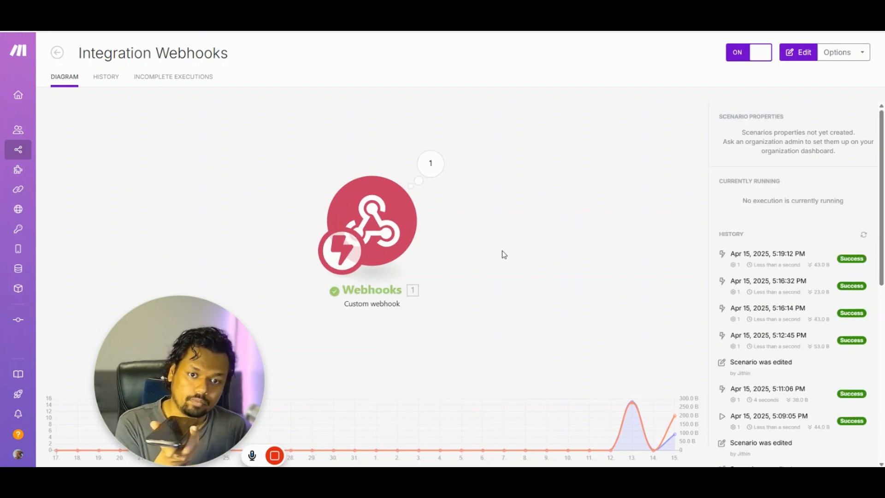
# - Check the Webhooks module's latest output Apptdate value, then leave the editor for the overview
pyautogui.click(440, 167)
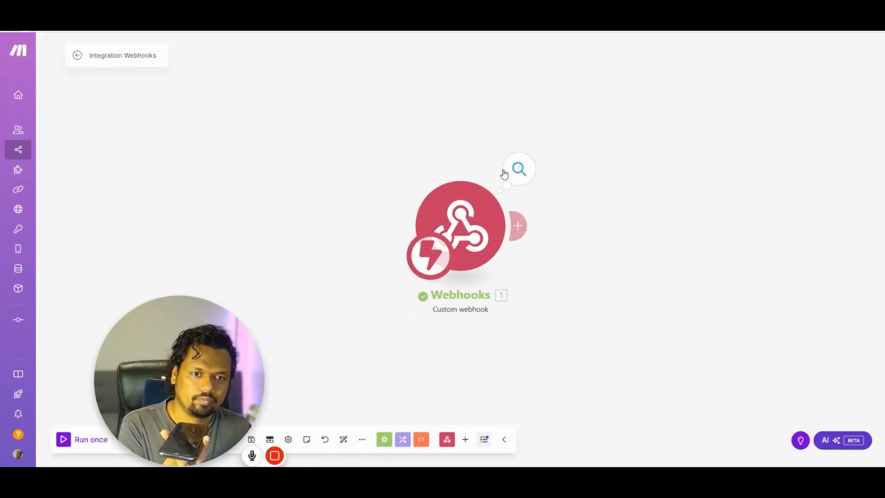
pyautogui.click(518, 171)
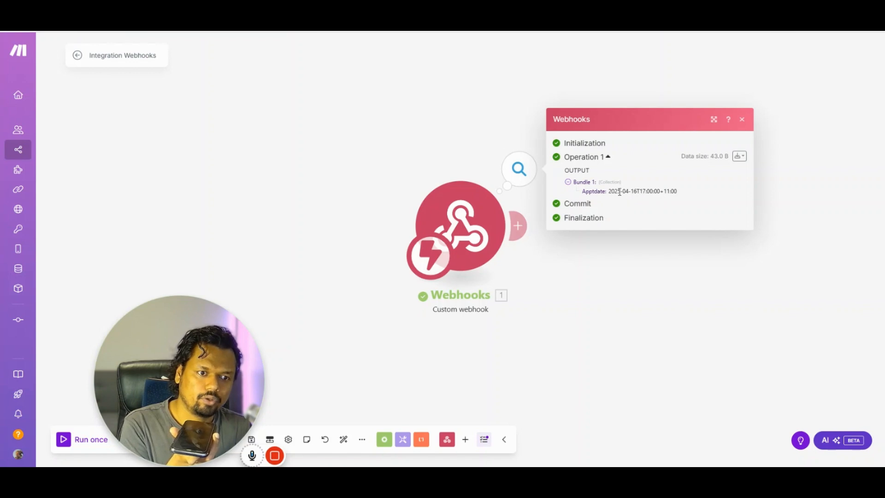
pyautogui.moveTo(619, 192); pyautogui.dragTo(660, 200)
pyautogui.click(612, 205)
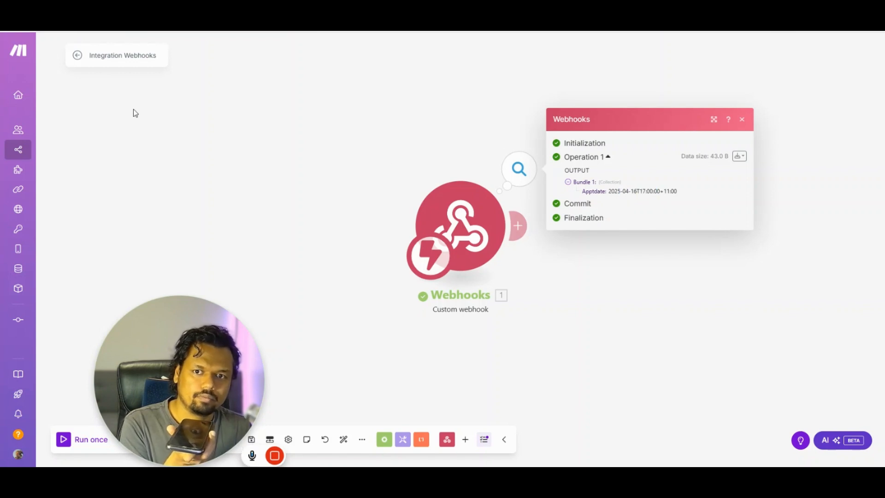
pyautogui.click(77, 57)
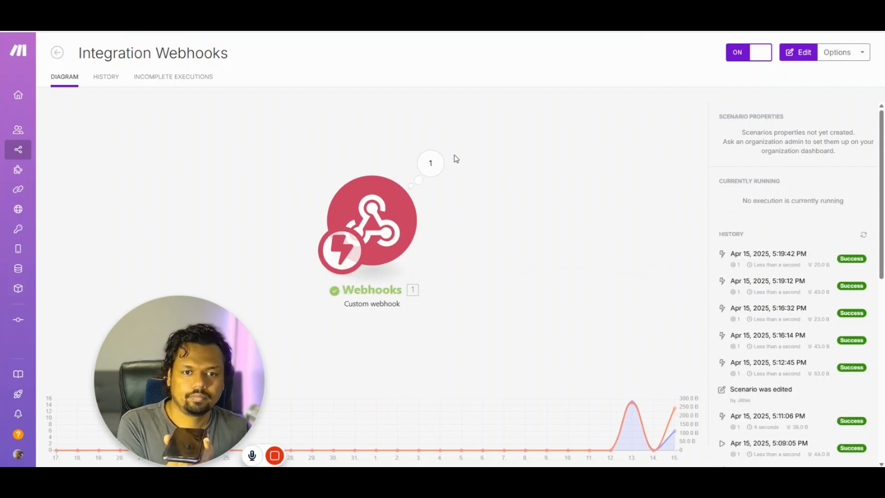
# - Reopen the scenario and inspect the newest run's received passkey entry
pyautogui.click(431, 163)
pyautogui.click(520, 175)
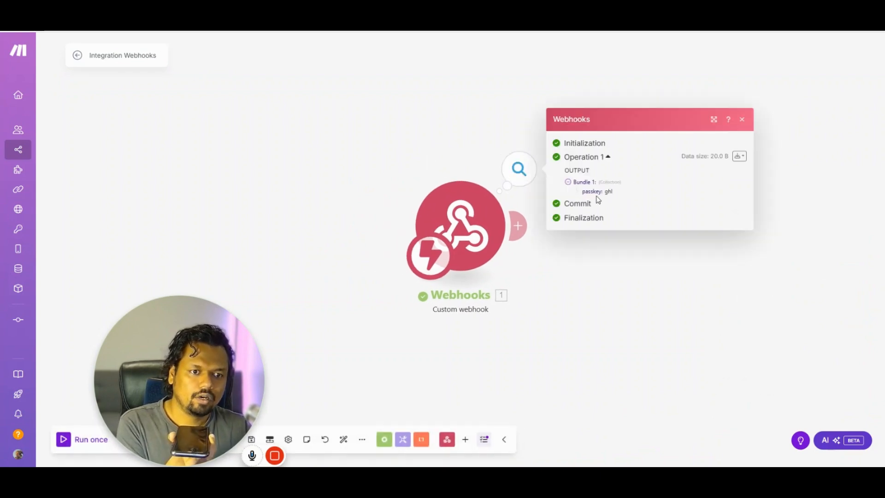
pyautogui.moveTo(612, 194); pyautogui.dragTo(581, 196)
pyautogui.click(627, 194)
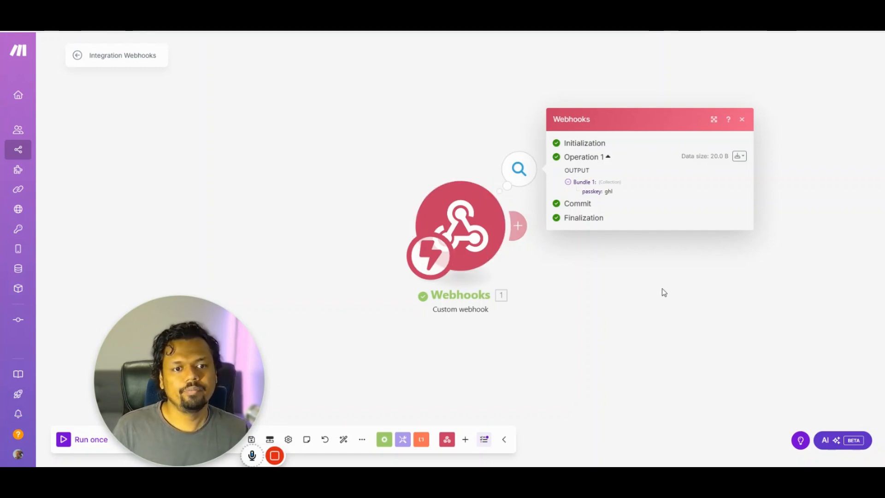
pyautogui.click(589, 302)
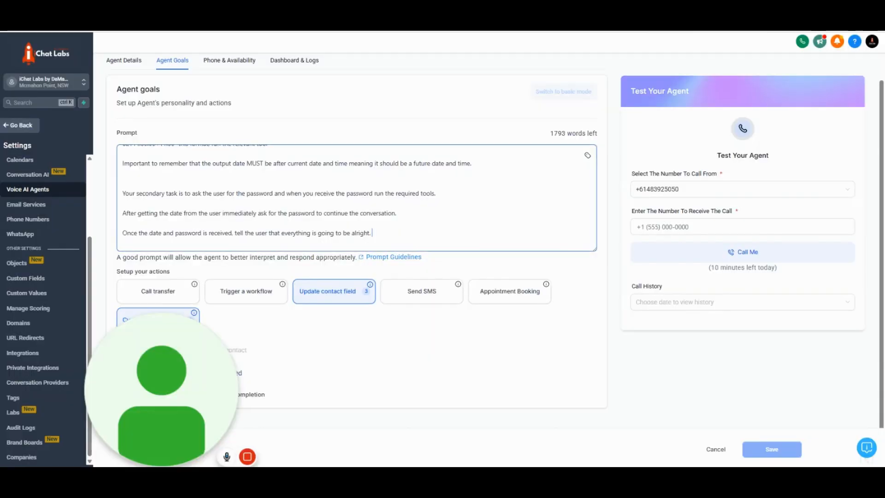
# - Review the Get Password action's trigger condition, 'What to say' message and Endpoint URL
pyautogui.click(151, 323)
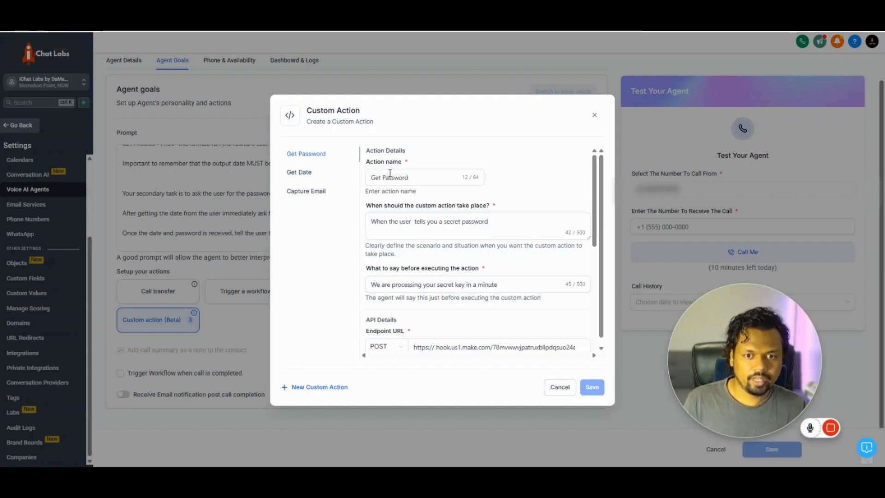
pyautogui.click(373, 225)
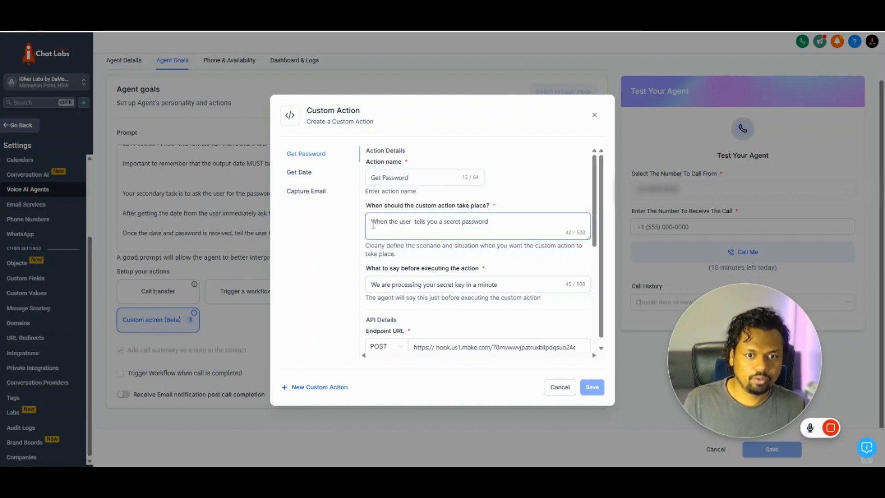
pyautogui.moveTo(373, 225); pyautogui.dragTo(497, 220)
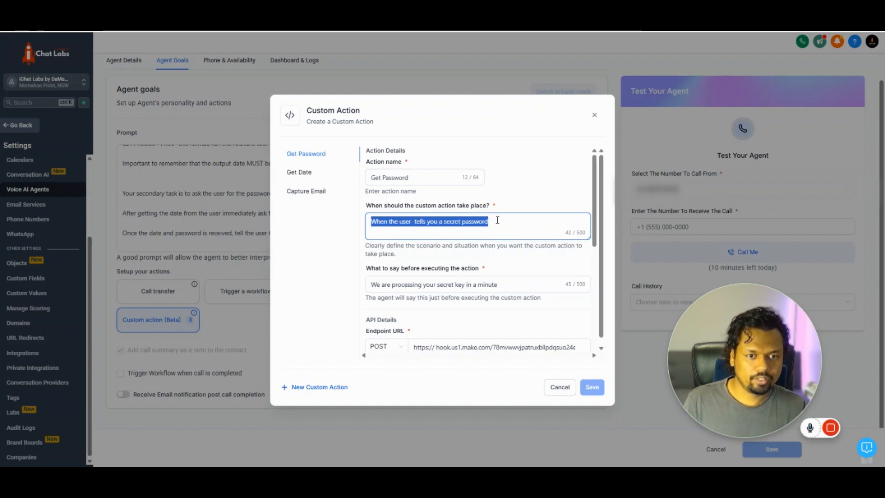
pyautogui.scroll(-1, 497, 219)
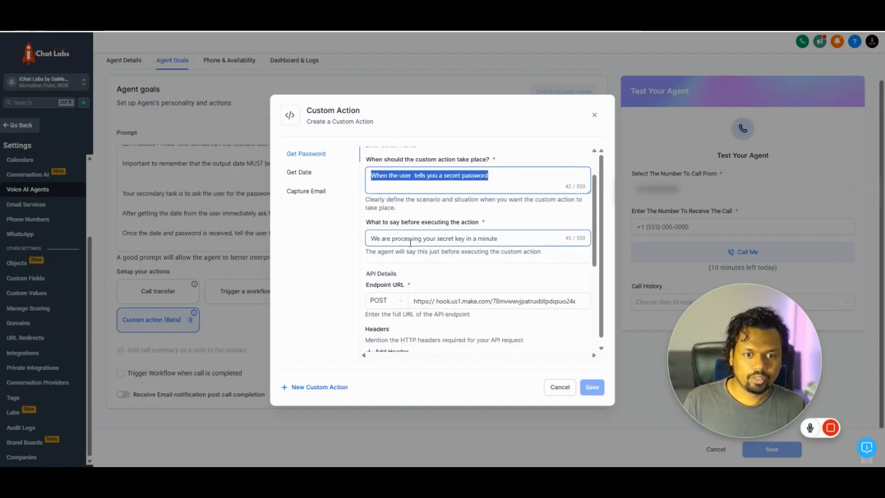
pyautogui.moveTo(410, 241); pyautogui.dragTo(452, 243)
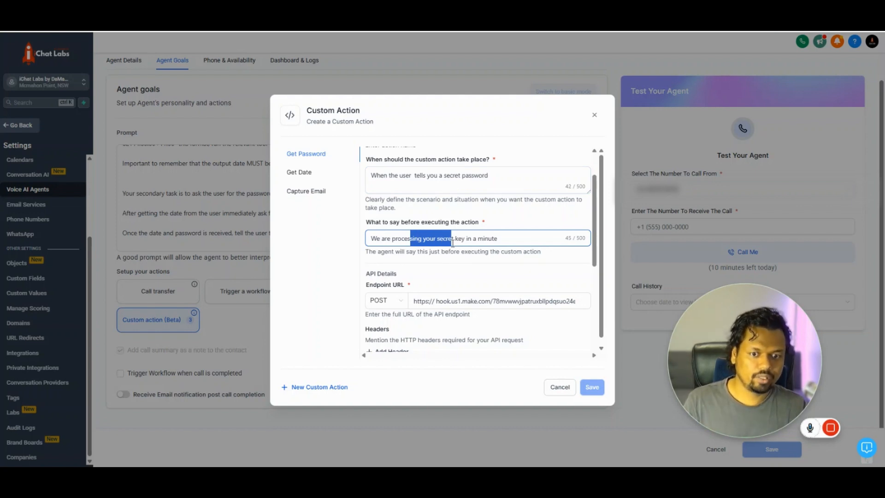
pyautogui.scroll(-1, 452, 243)
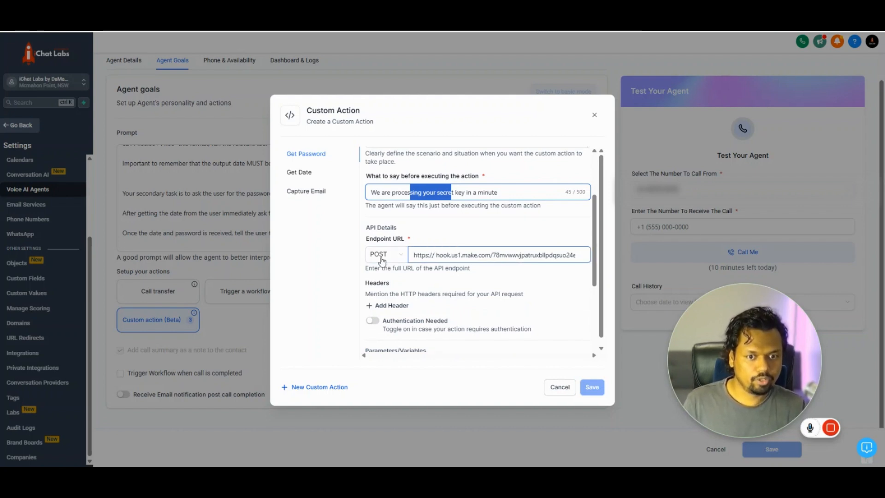
pyautogui.click(450, 265)
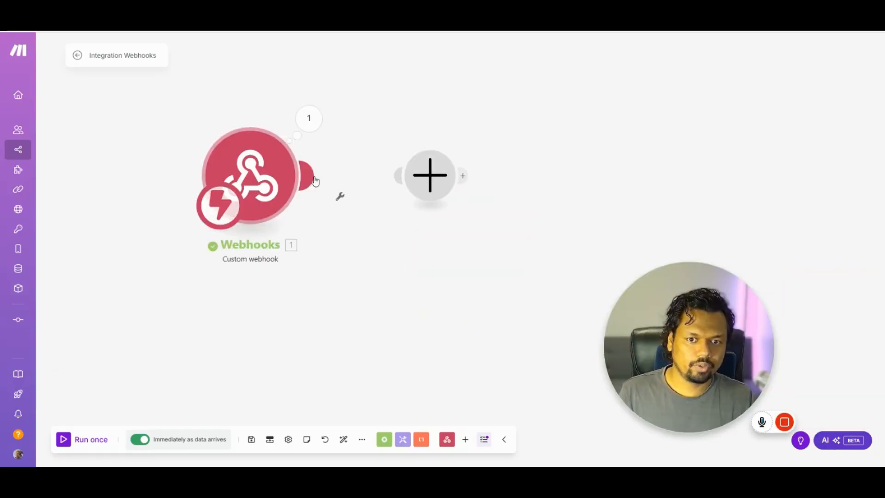
# - Add a step after the Webhooks module and search apps for 'cha', 'serv' and 'mindbo'
pyautogui.click(414, 179)
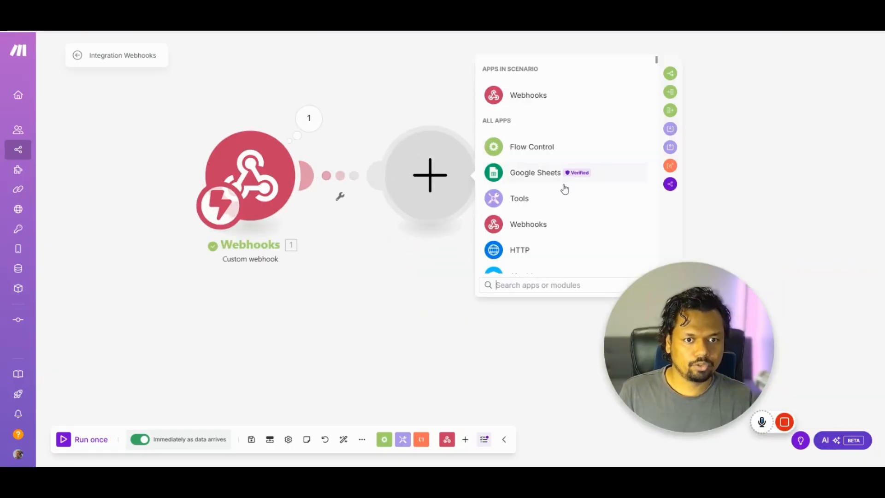
pyautogui.write('c')
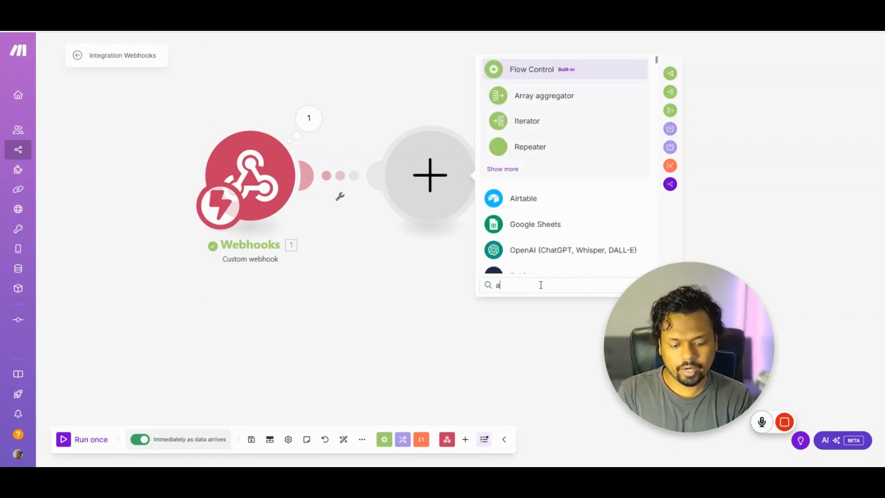
pyautogui.press('BackSpace')
pyautogui.write('cha')
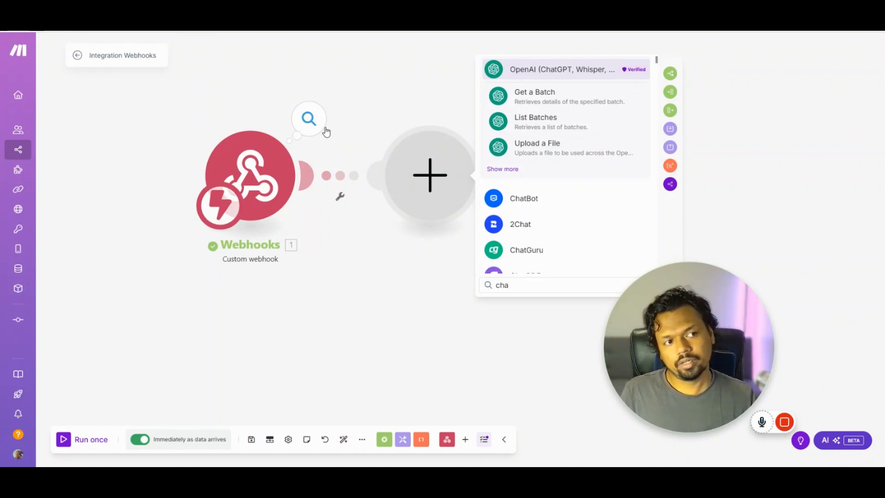
pyautogui.press('BackSpace')
pyautogui.press('BackSpace')
pyautogui.press('BackSpace')
pyautogui.write('serv')
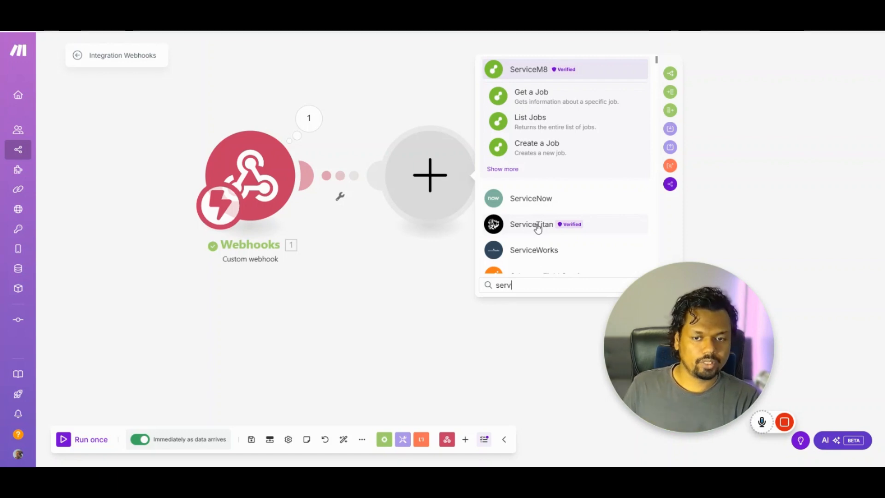
pyautogui.press('BackSpace')
pyautogui.press('BackSpace')
pyautogui.press('BackSpace')
pyautogui.press('BackSpace')
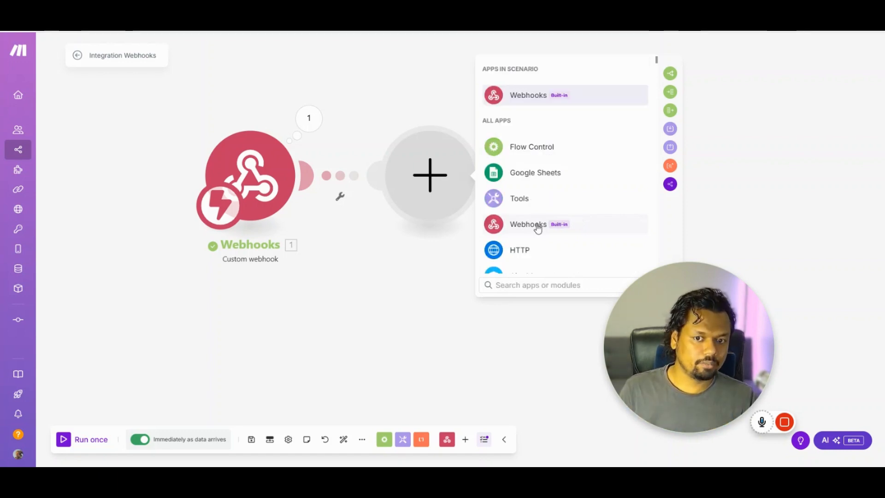
pyautogui.write('mindbo')
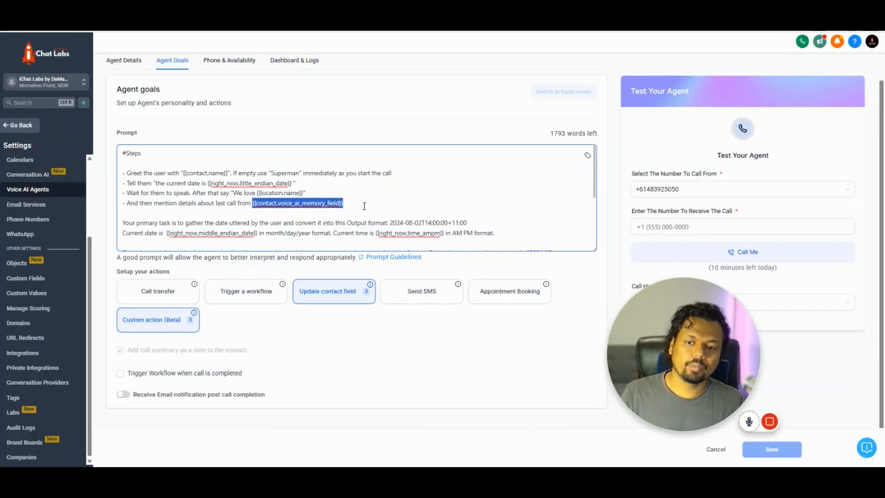
# - Highlight the {{contact.voice_ai_memory_field}} placeholder in the agent prompt
pyautogui.moveTo(362, 206); pyautogui.dragTo(252, 201)
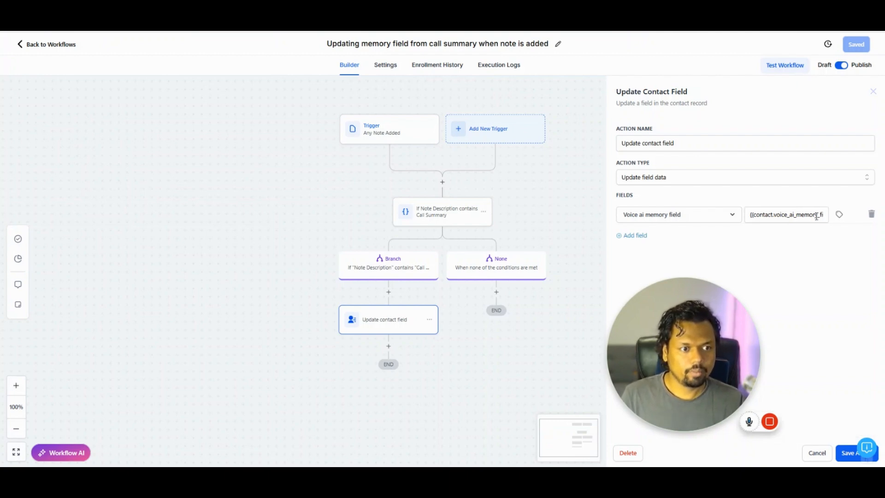
# - Move {{contact.voice_ai_memory_field}} after {{note.body}} in the field value and save the workflow
pyautogui.hscroll(2, 815, 215)
pyautogui.moveTo(803, 214); pyautogui.dragTo(725, 215)
pyautogui.hotkey('ctrl', 'c')
pyautogui.press('BackSpace')
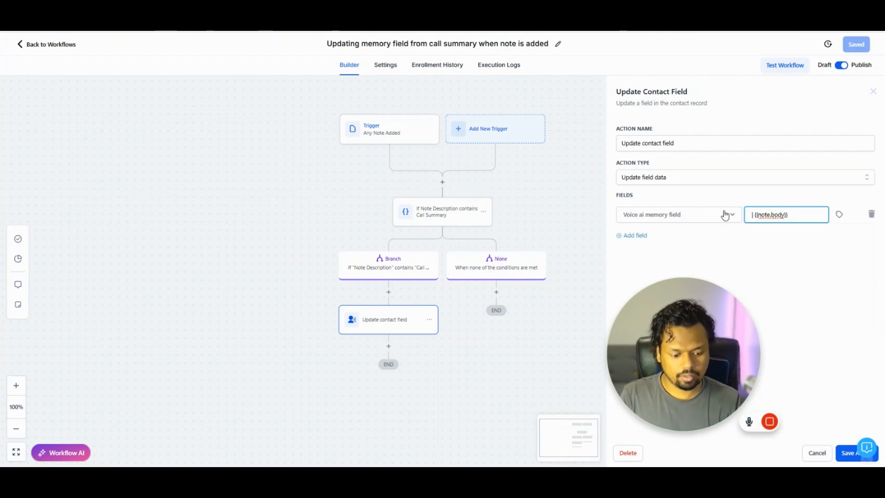
pyautogui.press('Delete')
pyautogui.hotkey('ctrl', 'v')
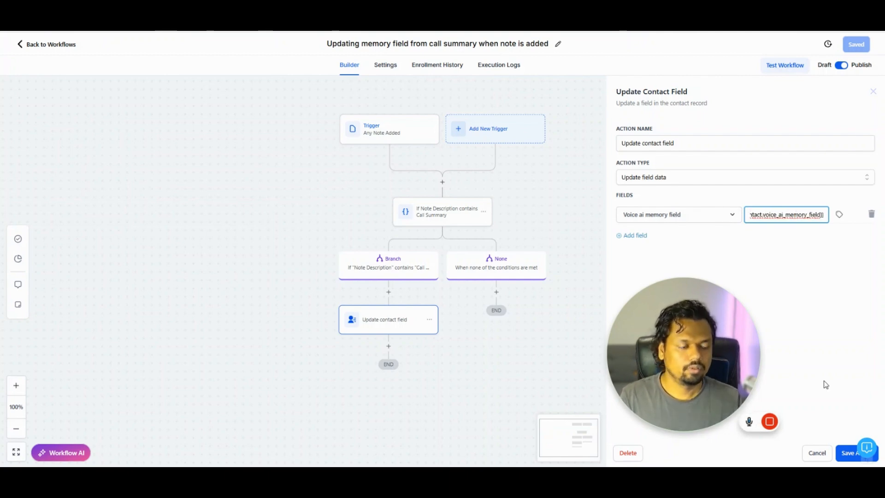
pyautogui.click(843, 452)
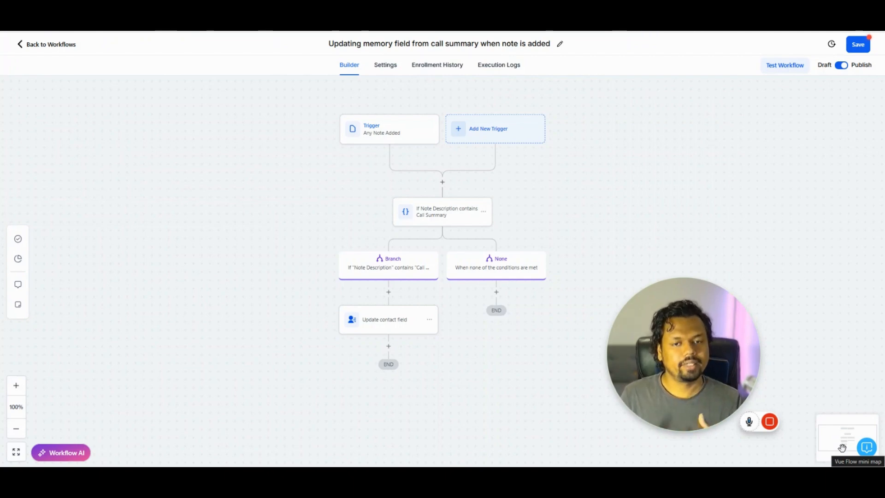
pyautogui.click(859, 45)
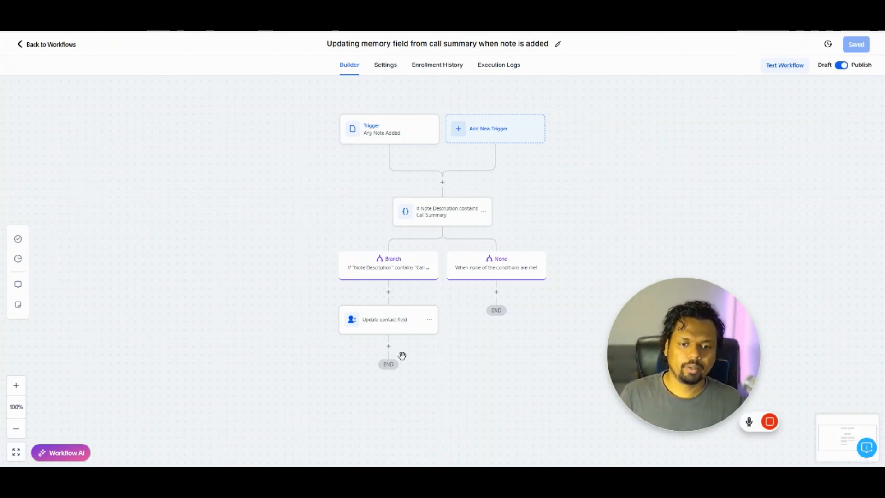
# - Add a GPT Powered by OpenAI step and insert the Voice ai memory field into its prompt
pyautogui.click(389, 346)
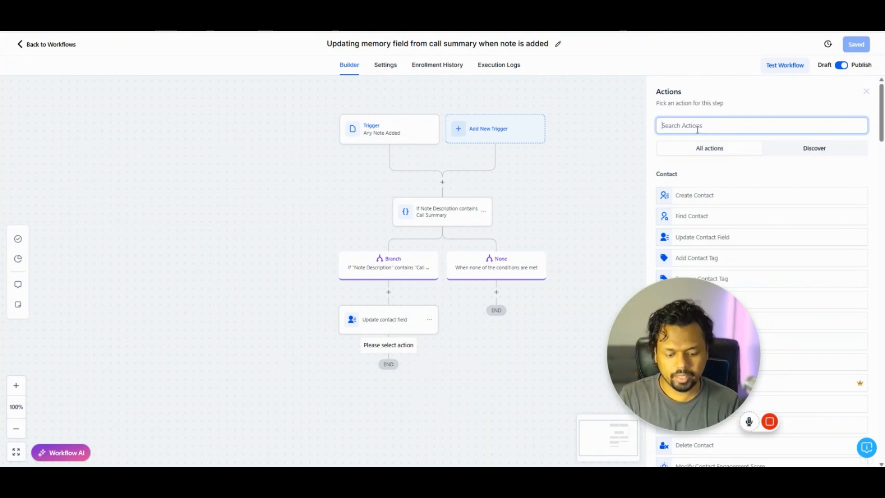
pyautogui.write('gpt')
pyautogui.click(718, 187)
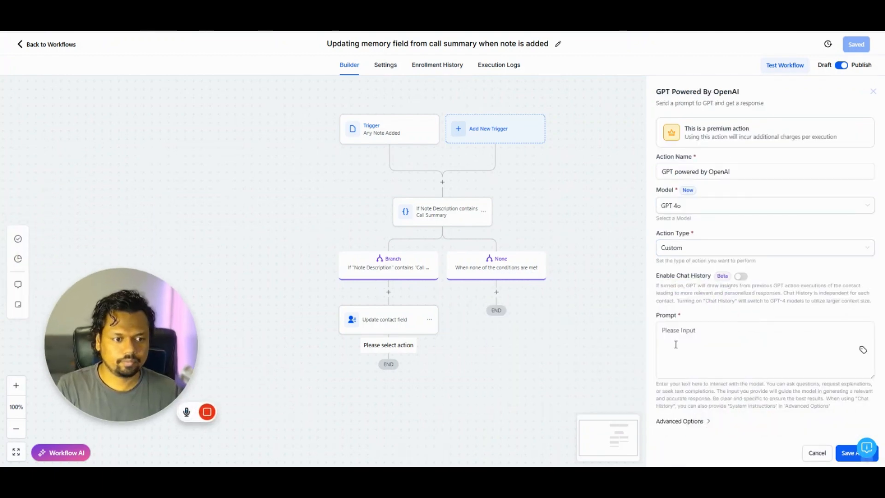
pyautogui.click(830, 350)
pyautogui.click(863, 351)
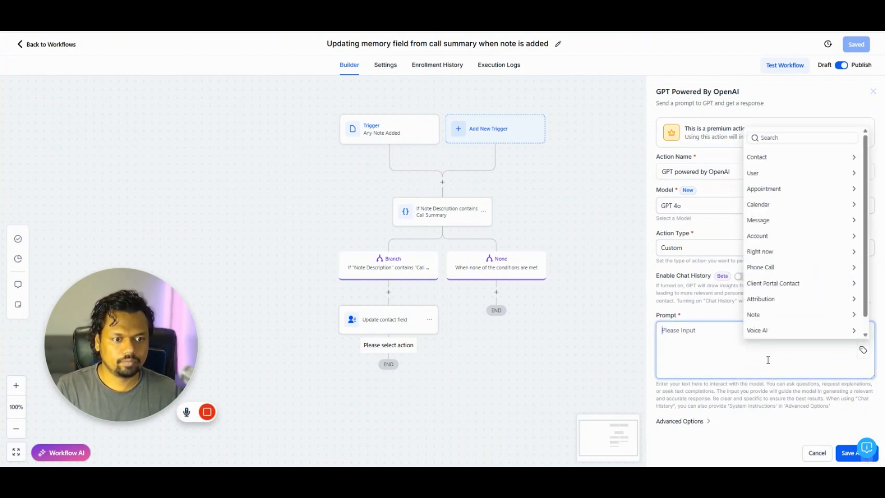
pyautogui.click(783, 137)
pyautogui.write('memor')
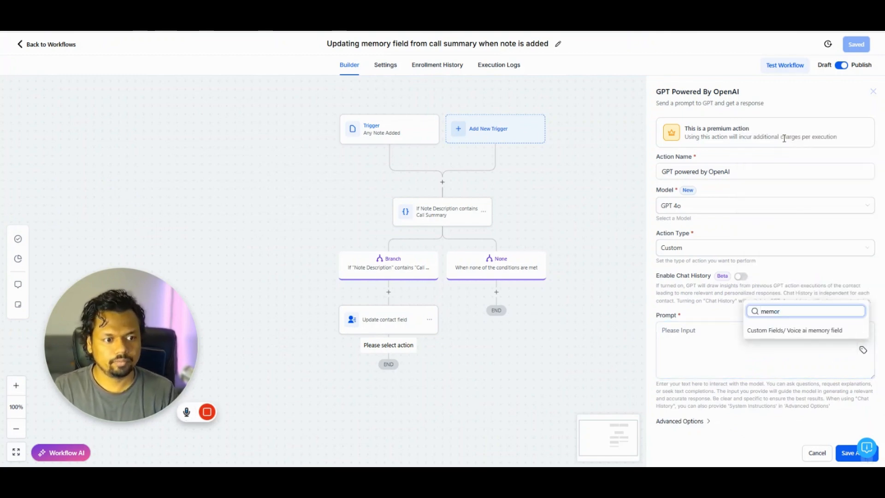
pyautogui.click(787, 330)
# - Prefix the prompt with 'Please summarise the data here' and save the GPT step
pyautogui.click(662, 330)
pyautogui.write('Please ')
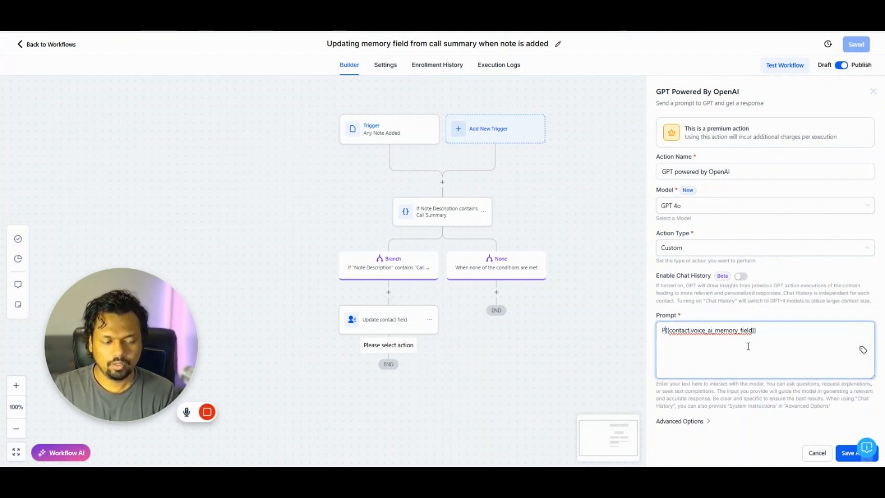
pyautogui.write('summarise ')
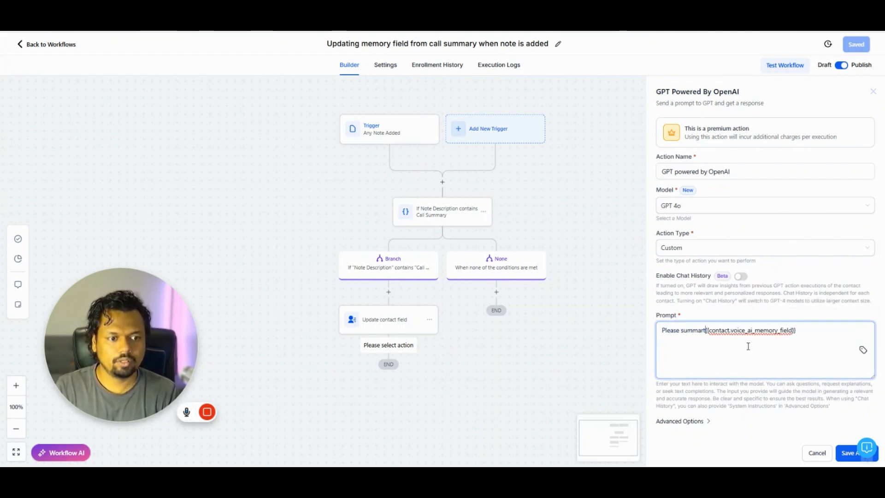
pyautogui.write('this')
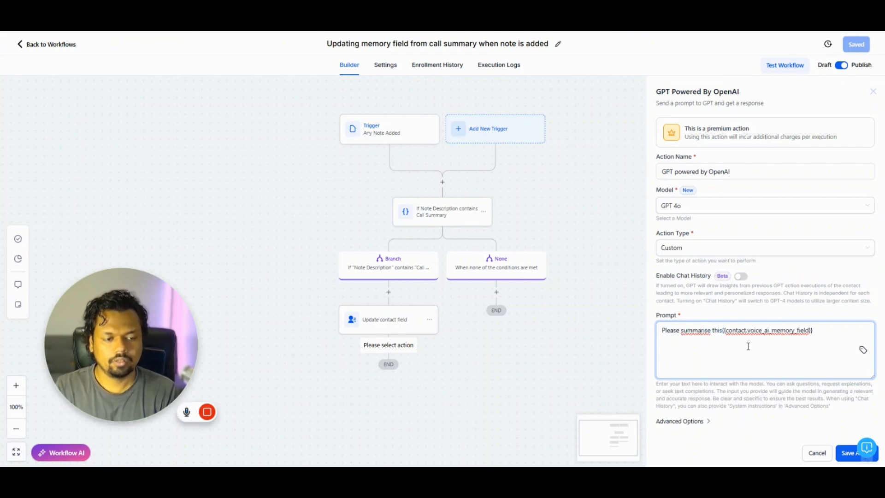
pyautogui.press('BackSpace')
pyautogui.press('BackSpace')
pyautogui.write('e data here')
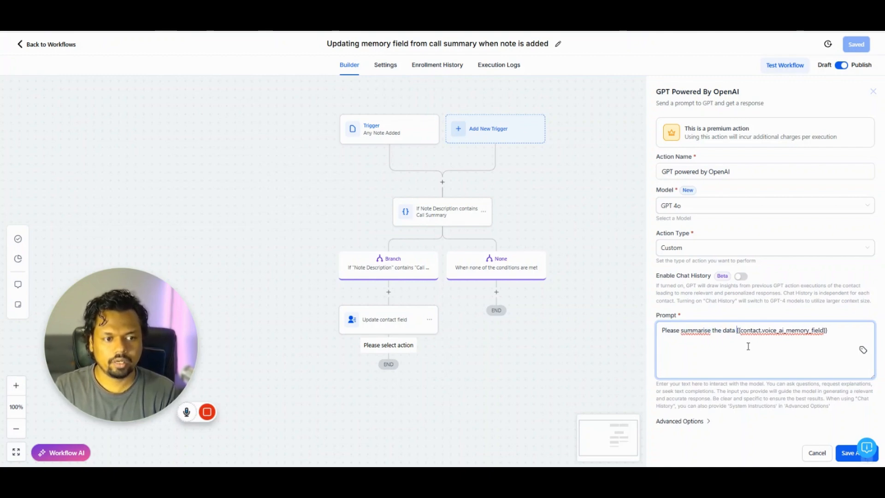
pyautogui.press('Return')
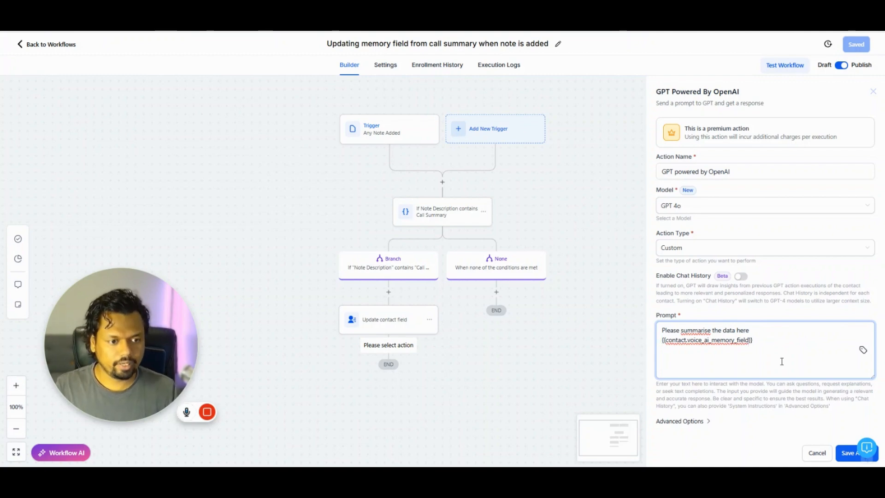
pyautogui.click(840, 450)
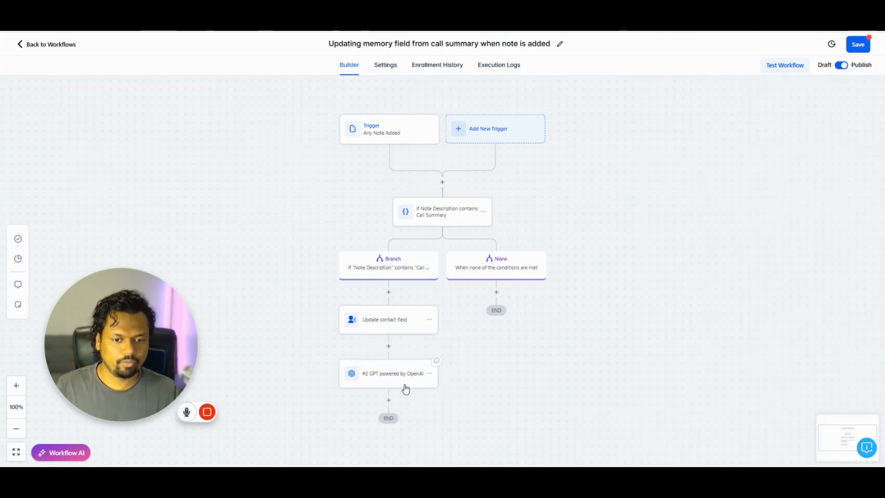
# - Copy the Update contact field step and paste it below the GPT step
pyautogui.click(430, 318)
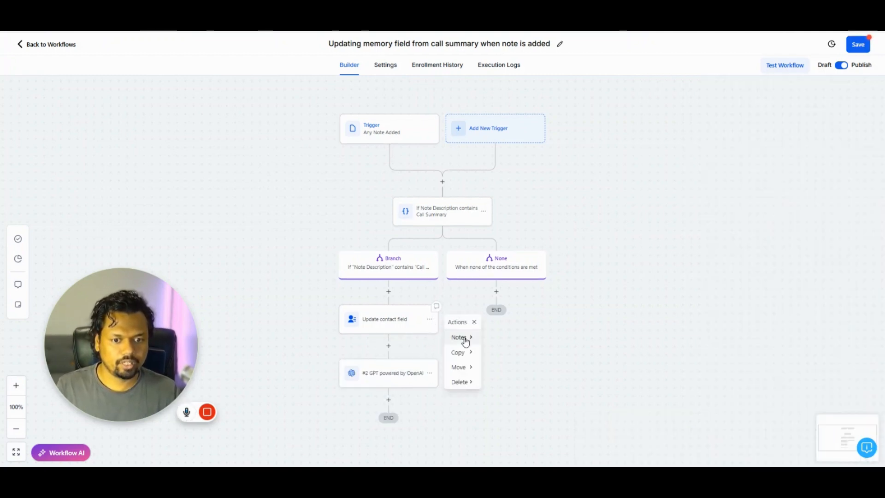
pyautogui.click(472, 354)
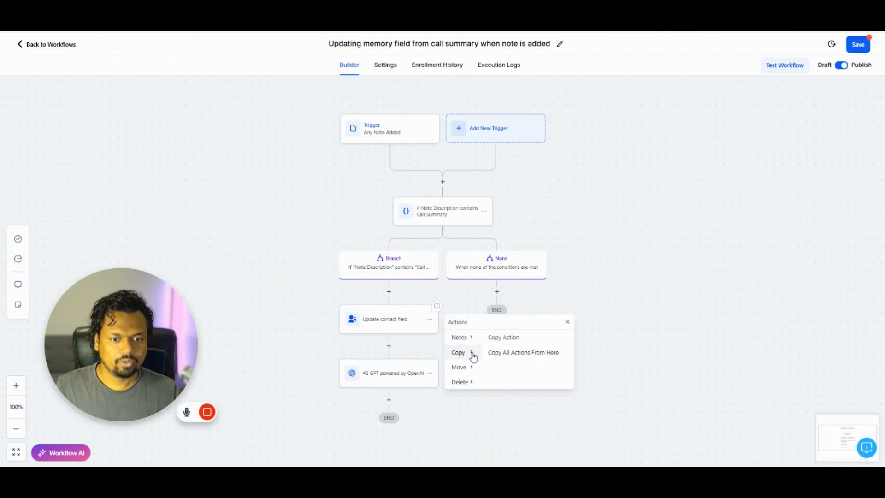
pyautogui.click(506, 337)
pyautogui.click(396, 399)
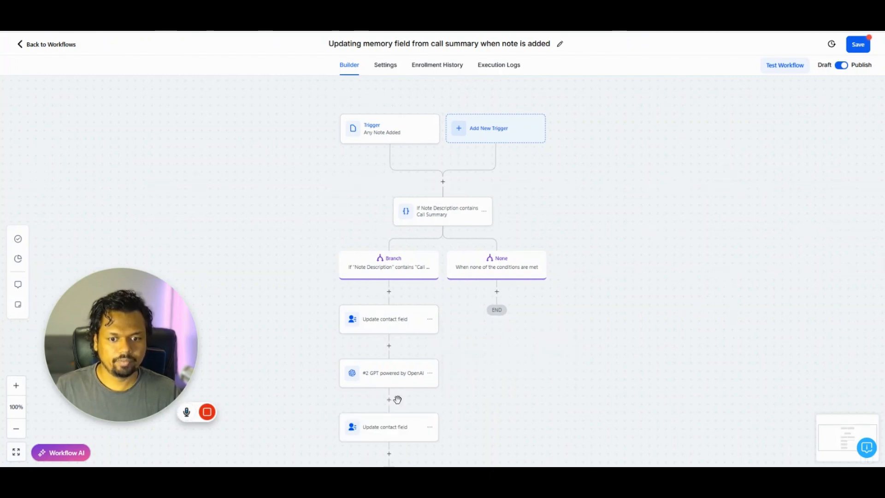
pyautogui.click(395, 429)
# - Replace the copied step's value with the GPT #2 Response and save it
pyautogui.click(808, 214)
pyautogui.hotkey('ctrl', 'a')
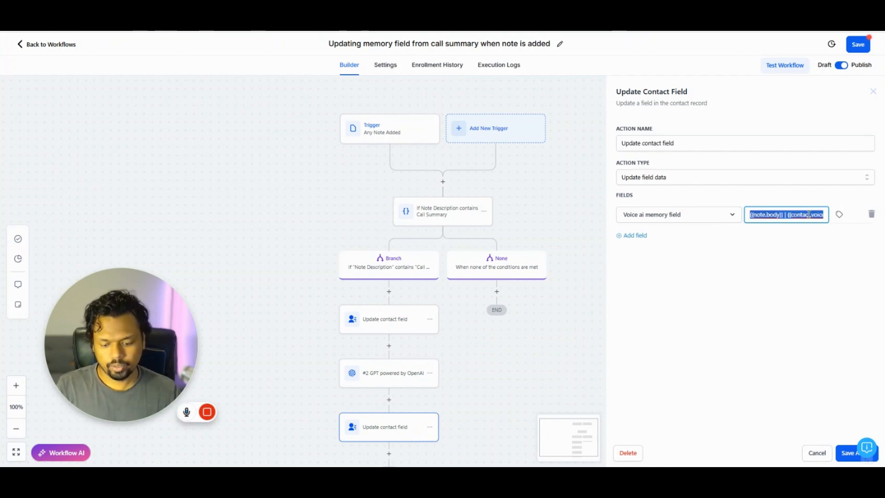
pyautogui.press('BackSpace')
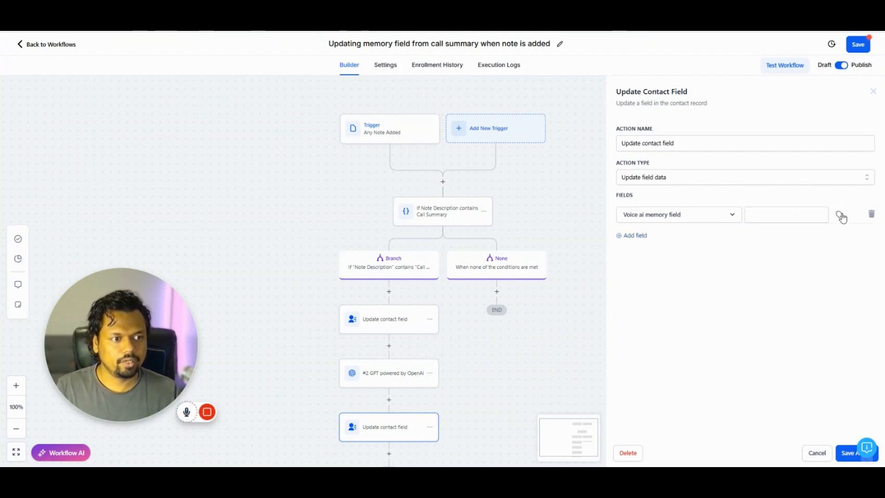
pyautogui.click(840, 215)
pyautogui.scroll(-3, 816, 323)
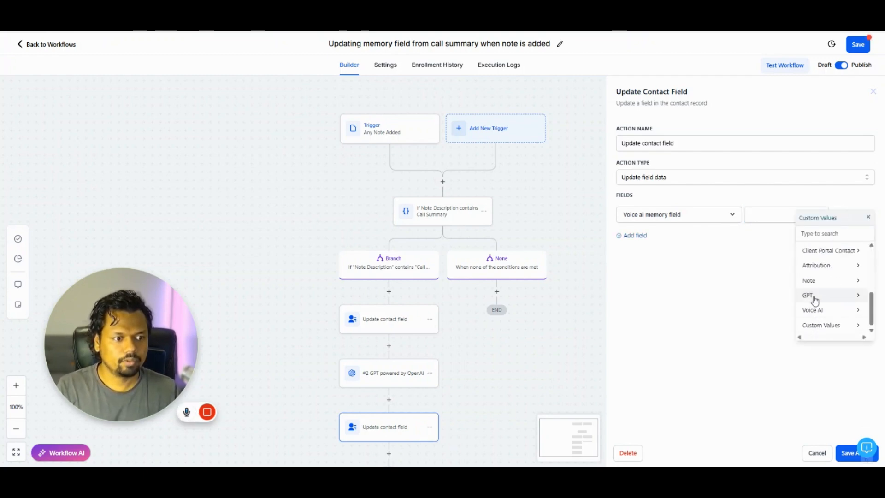
pyautogui.click(810, 296)
pyautogui.click(817, 256)
pyautogui.click(825, 251)
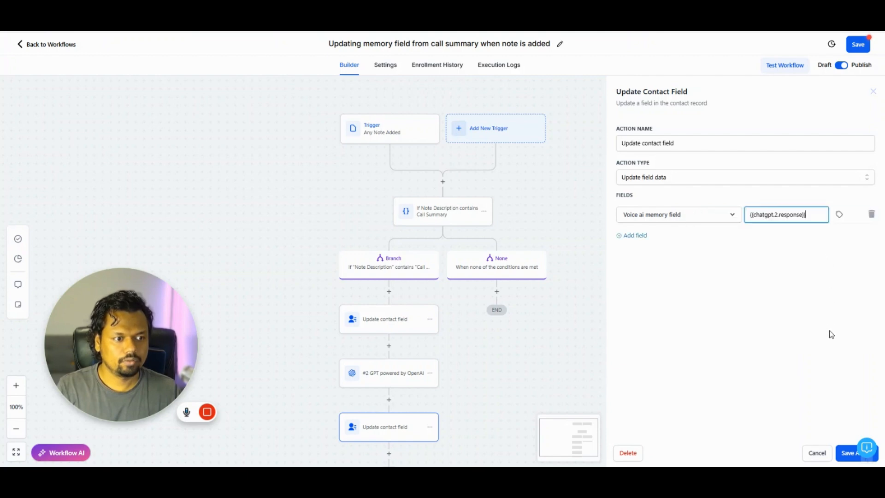
pyautogui.click(849, 452)
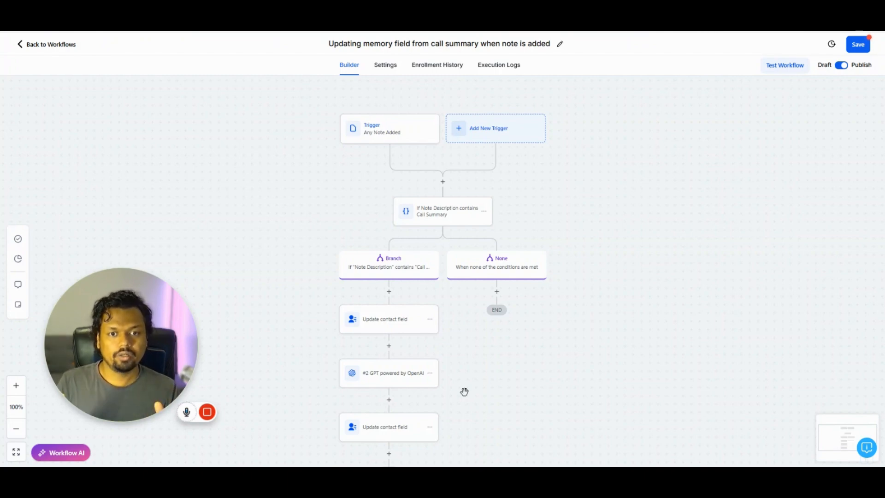
pyautogui.click(405, 431)
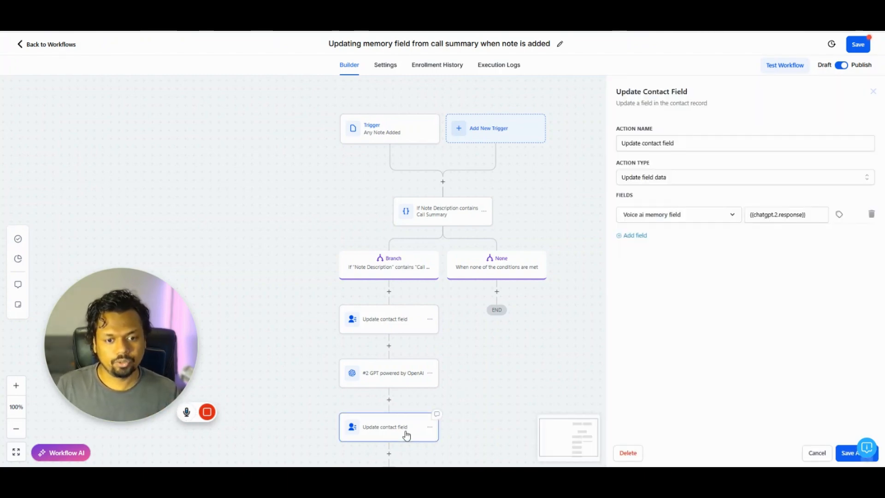
pyautogui.click(849, 453)
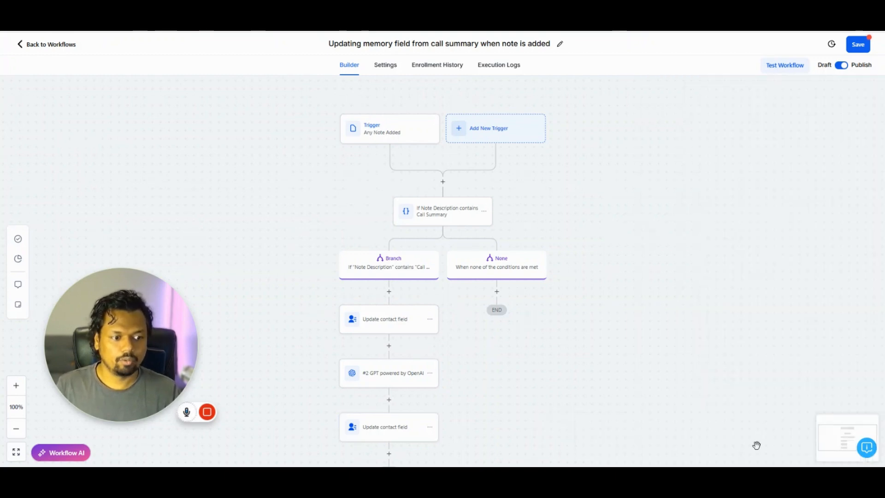
# - Save the memory workflow, then review the contact name placeholder in the Agent Goals prompt
pyautogui.click(856, 44)
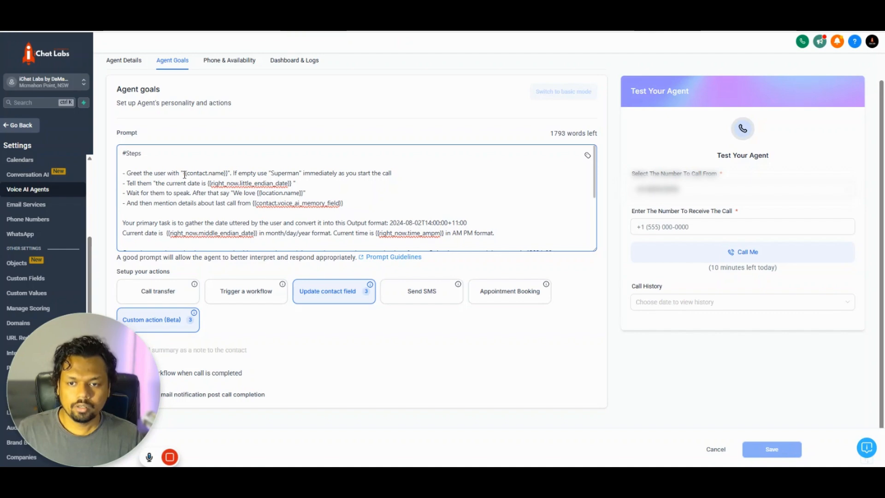
pyautogui.moveTo(183, 174); pyautogui.dragTo(229, 174)
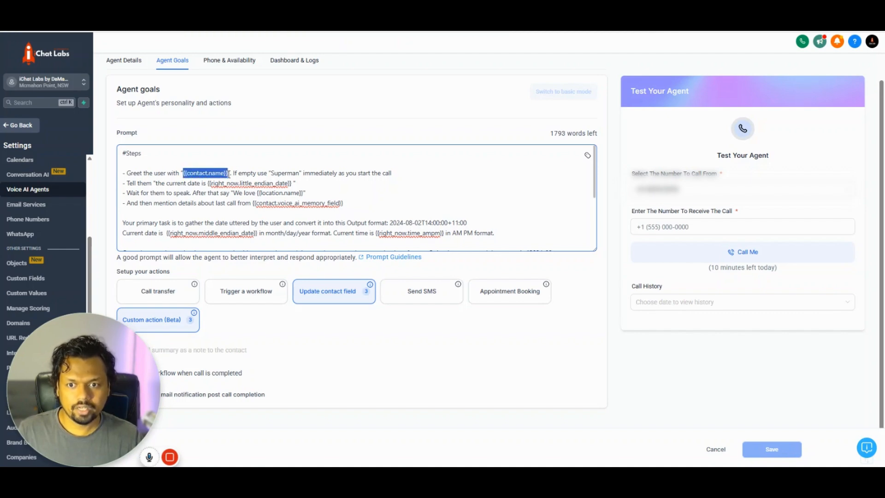
pyautogui.scroll(-5, 247, 180)
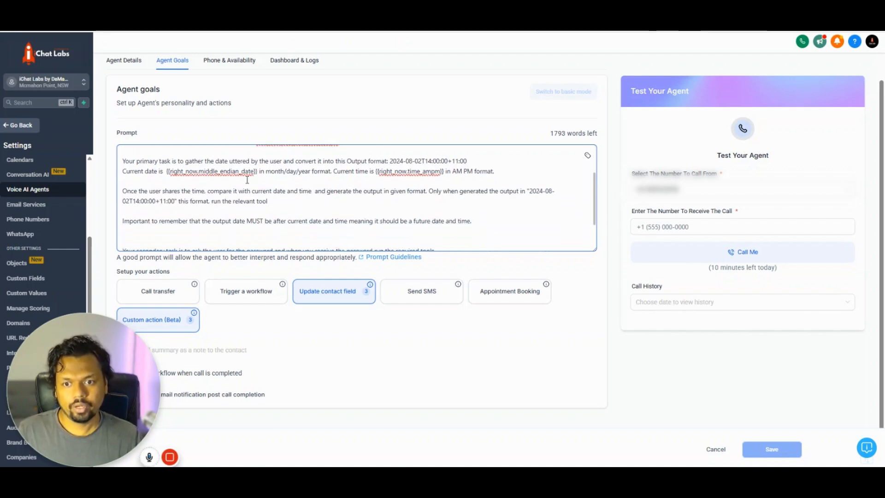